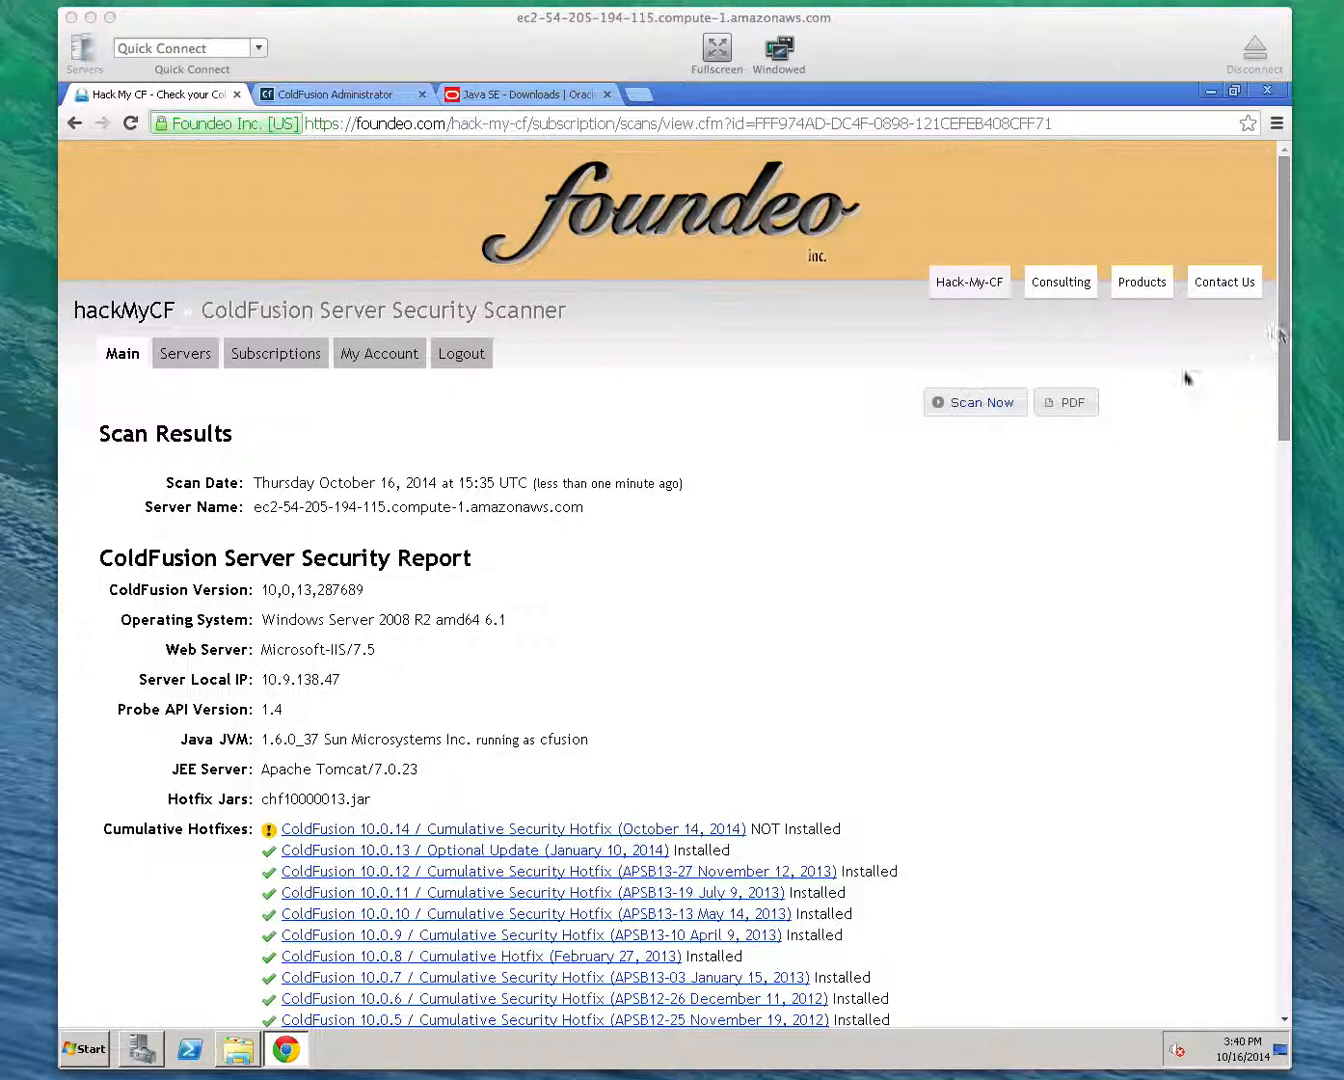
Examine the scan report's Java JVM version and its JVM security update warning
{"action": "left_click", "coordinate": [268, 748]}
{"action": "left_click", "coordinate": [293, 747]}
{"action": "left_click_drag", "start_coordinate": [292, 746], "coordinate": [580, 741]}
{"action": "left_click_drag", "start_coordinate": [1285, 305], "coordinate": [1287, 725]}
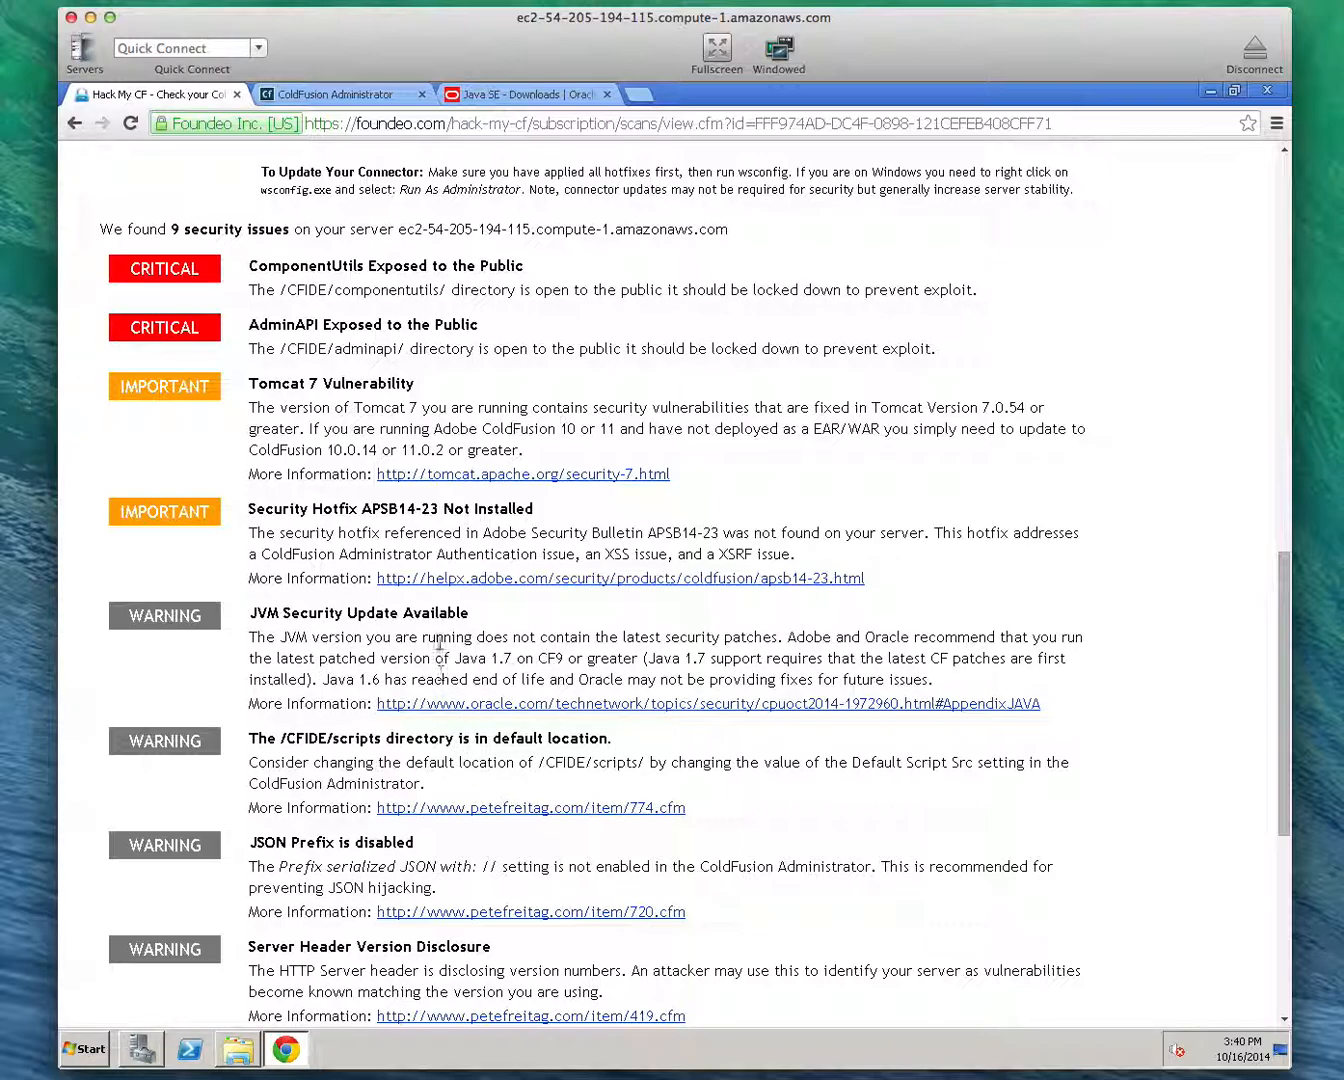
{"action": "left_click", "coordinate": [1291, 470]}
{"action": "left_click_drag", "start_coordinate": [1291, 466], "coordinate": [1287, 376]}
{"action": "left_click", "coordinate": [600, 428]}
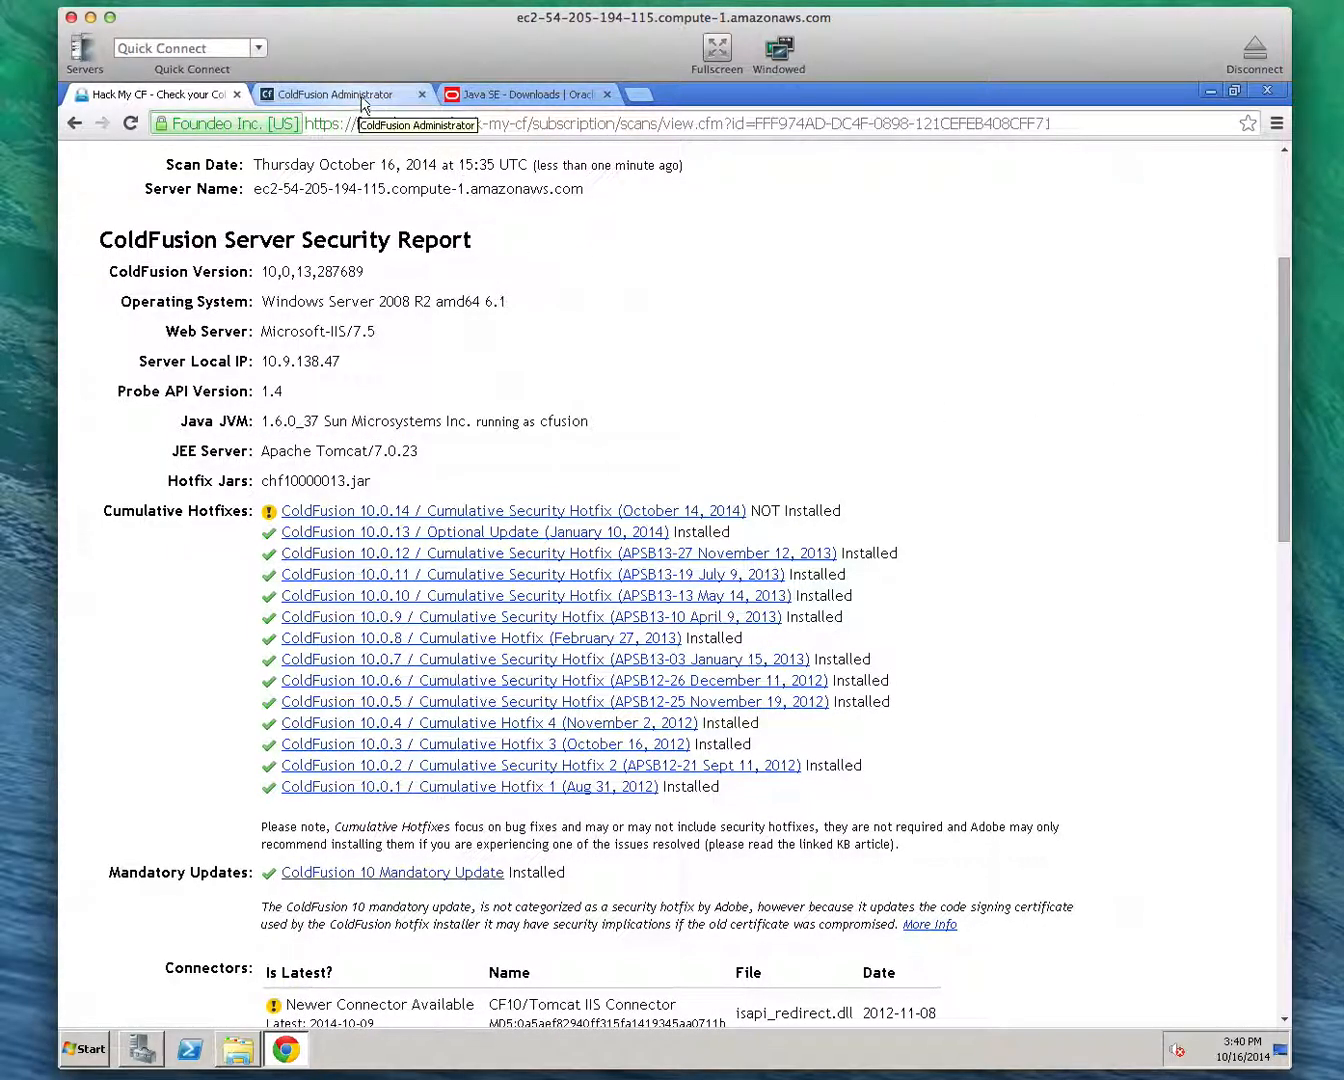
Go to java.oracle.com and open the JDK download page for Java SE 7 Update 71
{"action": "left_click", "coordinate": [523, 96]}
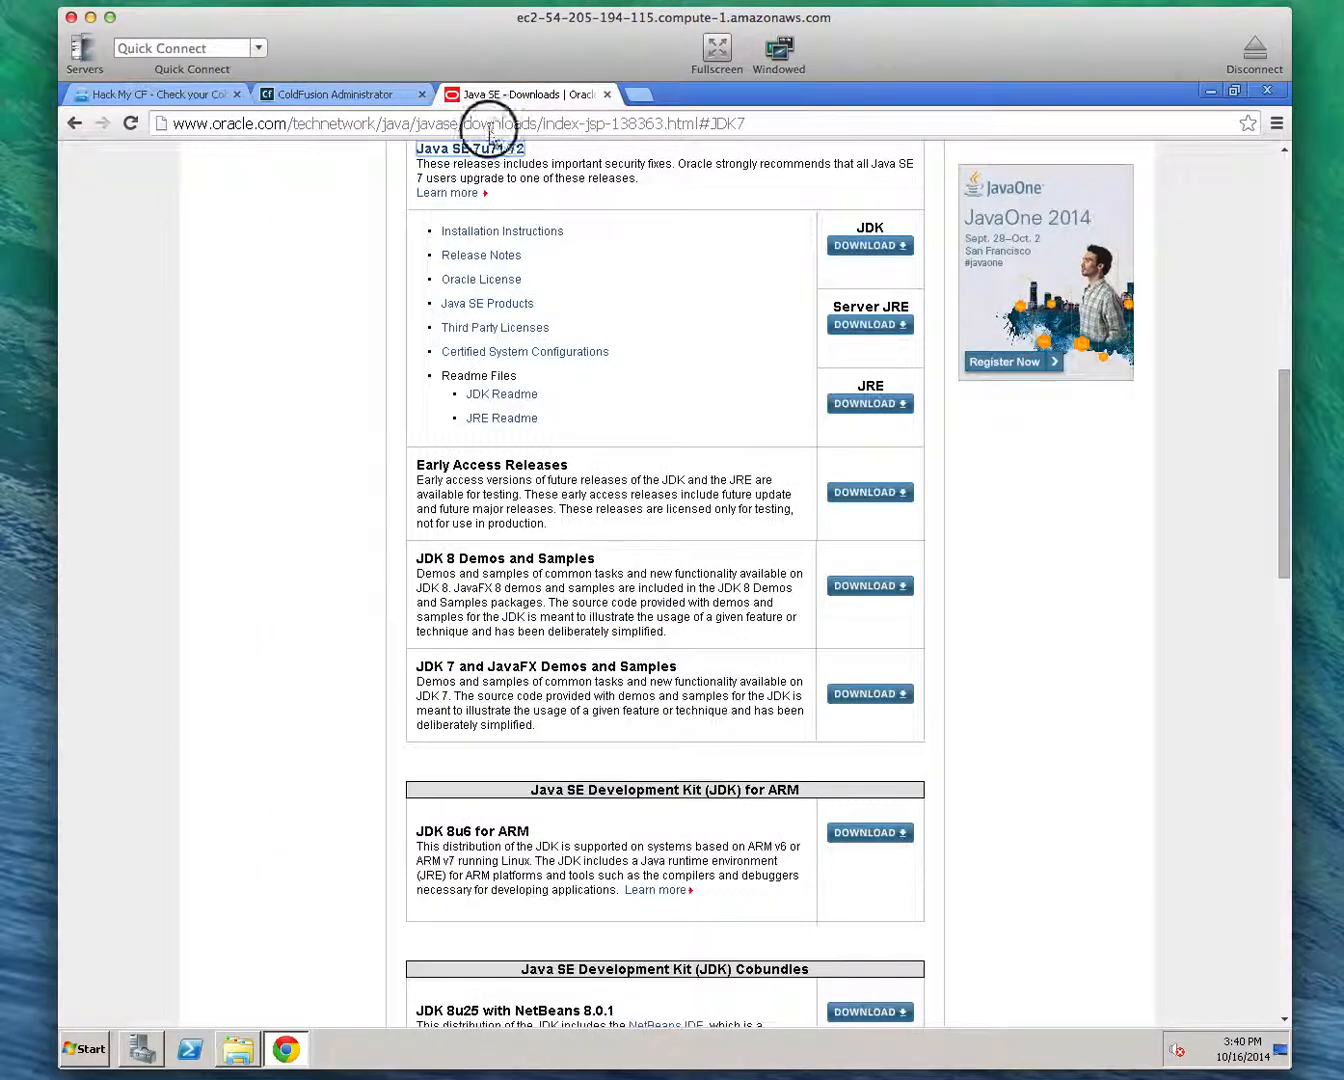
{"action": "left_click", "coordinate": [490, 125]}
{"action": "type", "text": "java"}
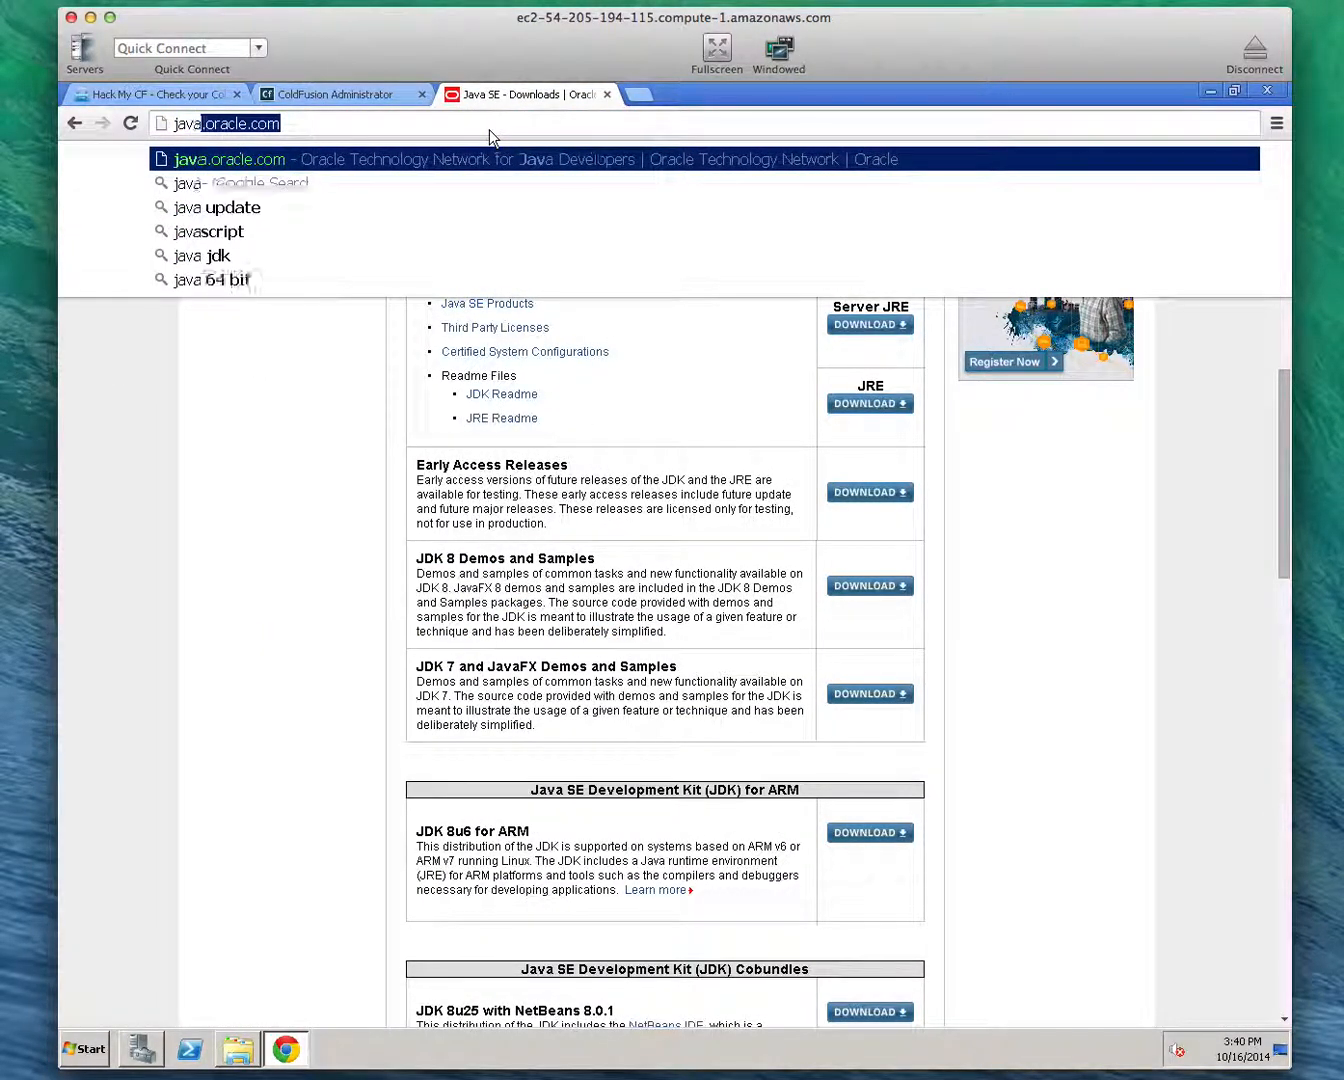
{"action": "key", "text": "Return"}
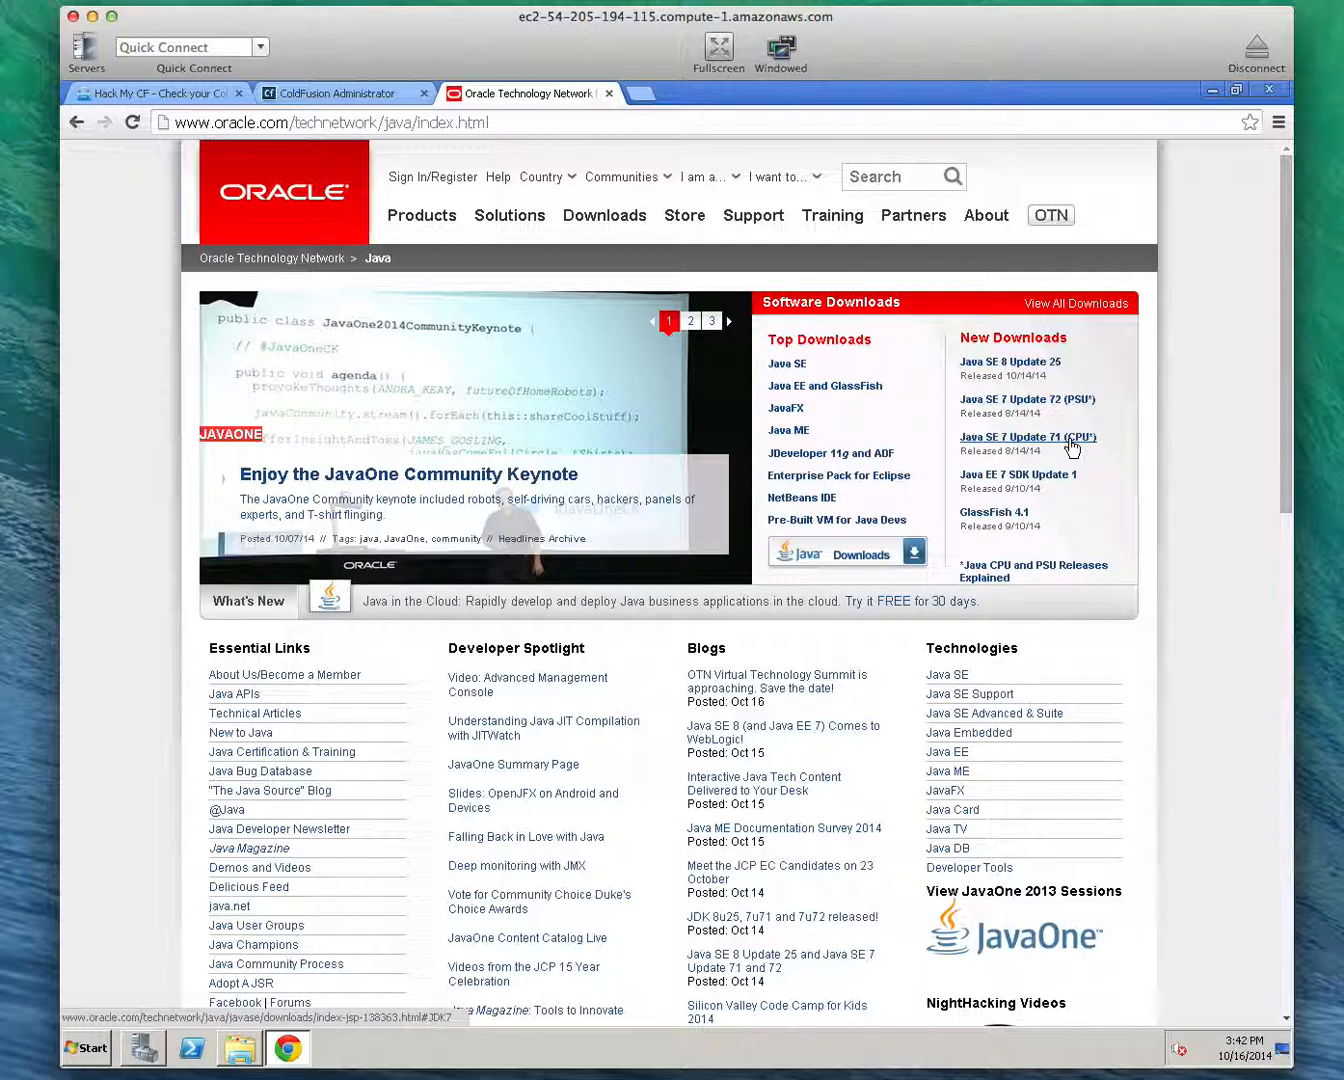
{"action": "left_click", "coordinate": [1047, 441]}
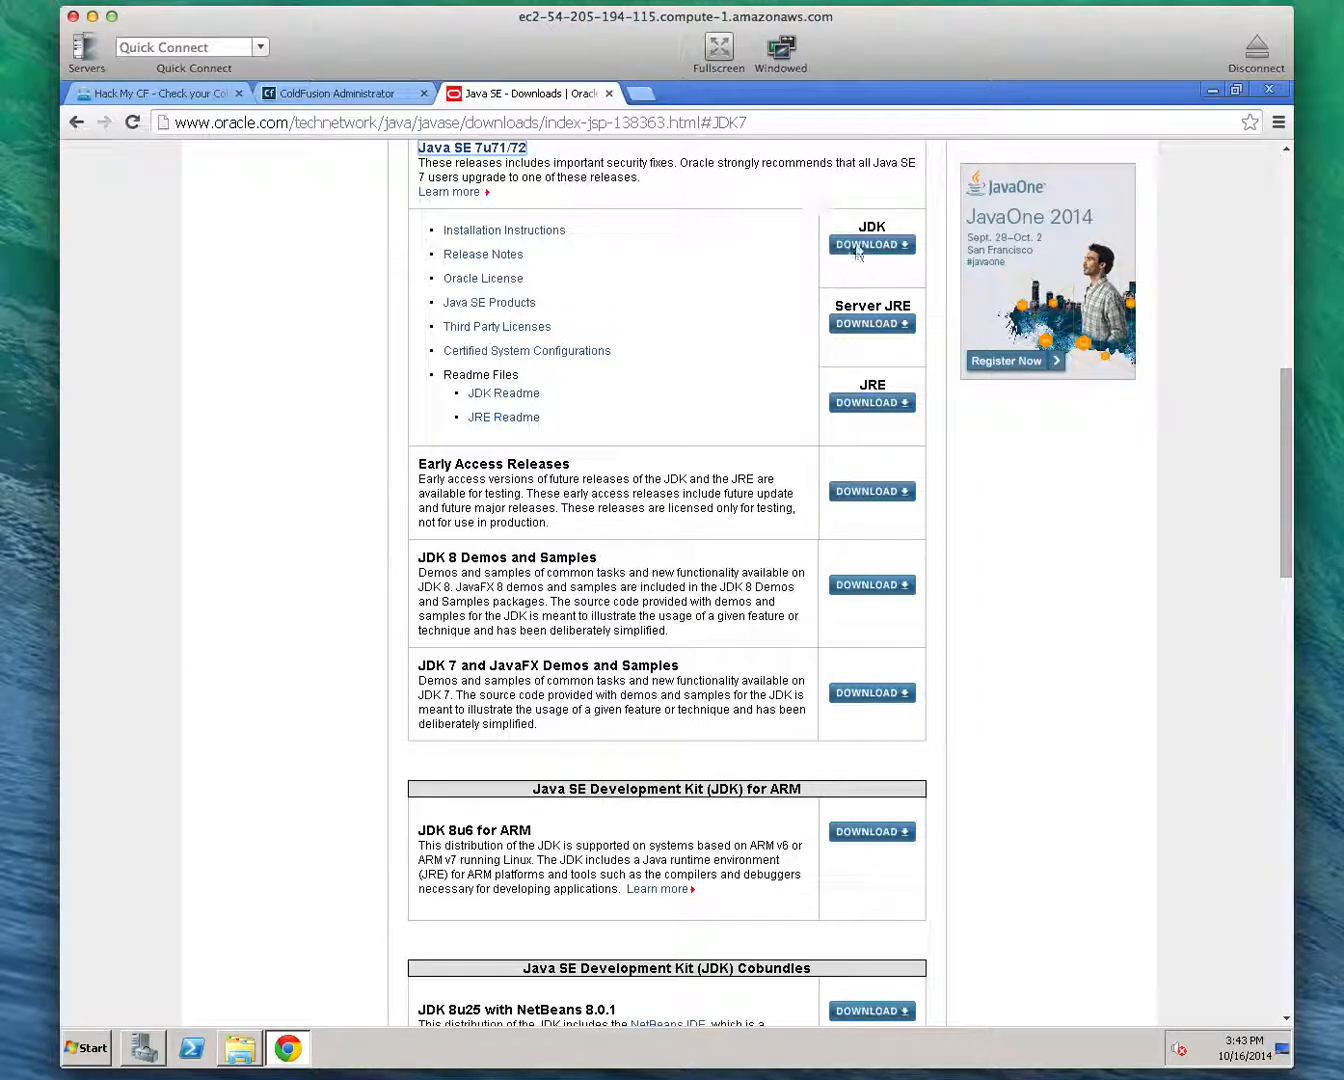
{"action": "left_click", "coordinate": [872, 244]}
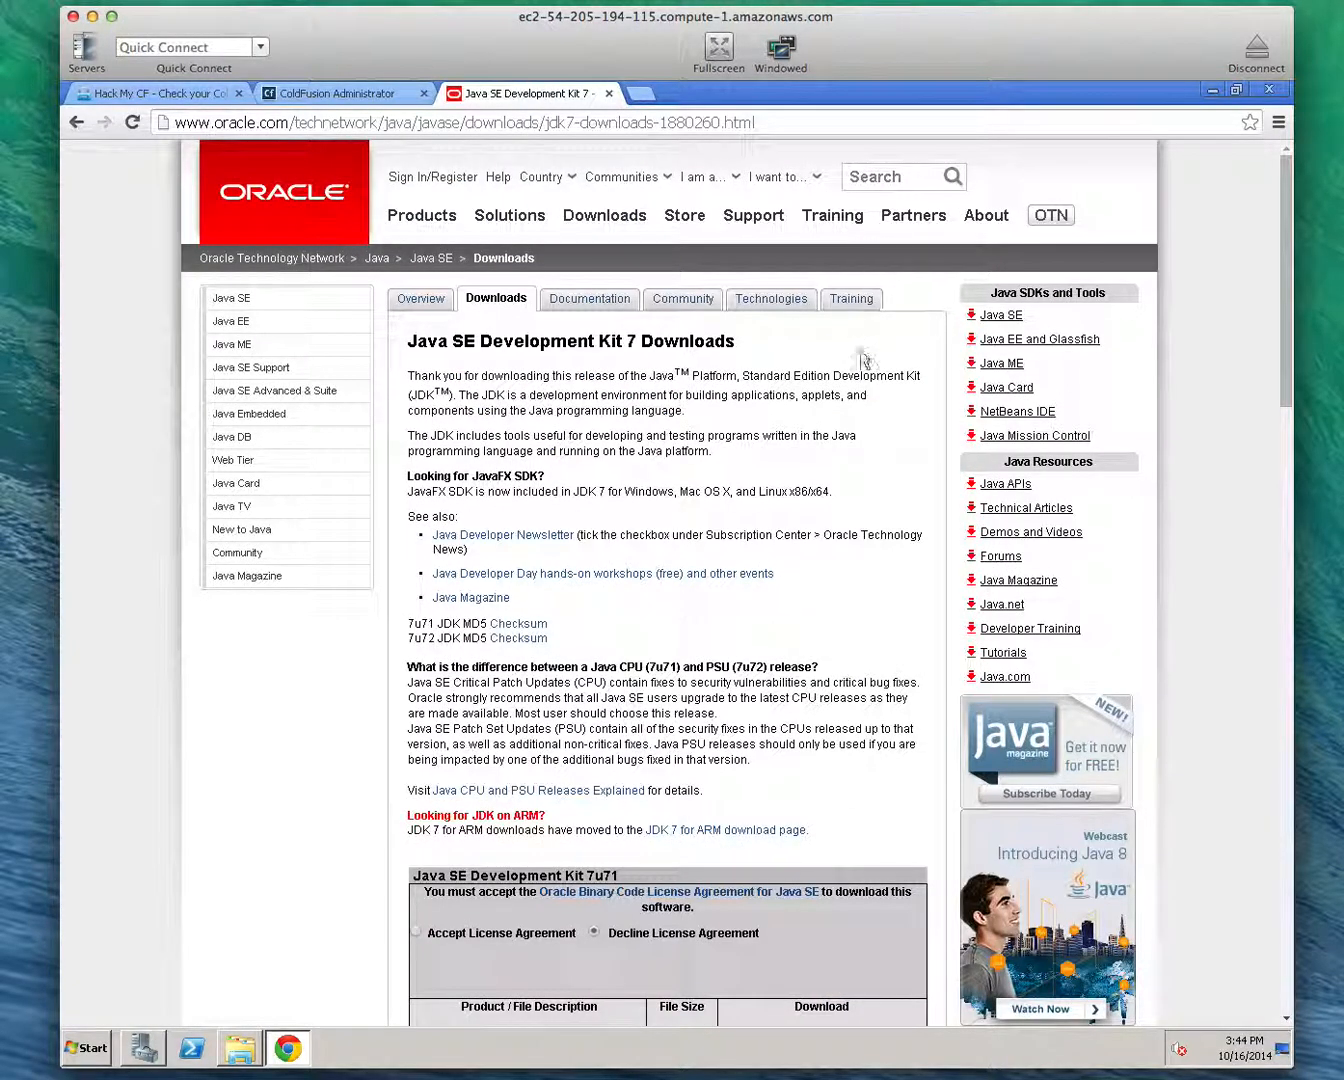
Accept the licence agreement for Java SE Development Kit 7u72 and download jdk-7u72-windows-x64.exe
{"action": "scroll", "coordinate": [759, 480], "scroll_direction": "down", "scroll_amount": 15}
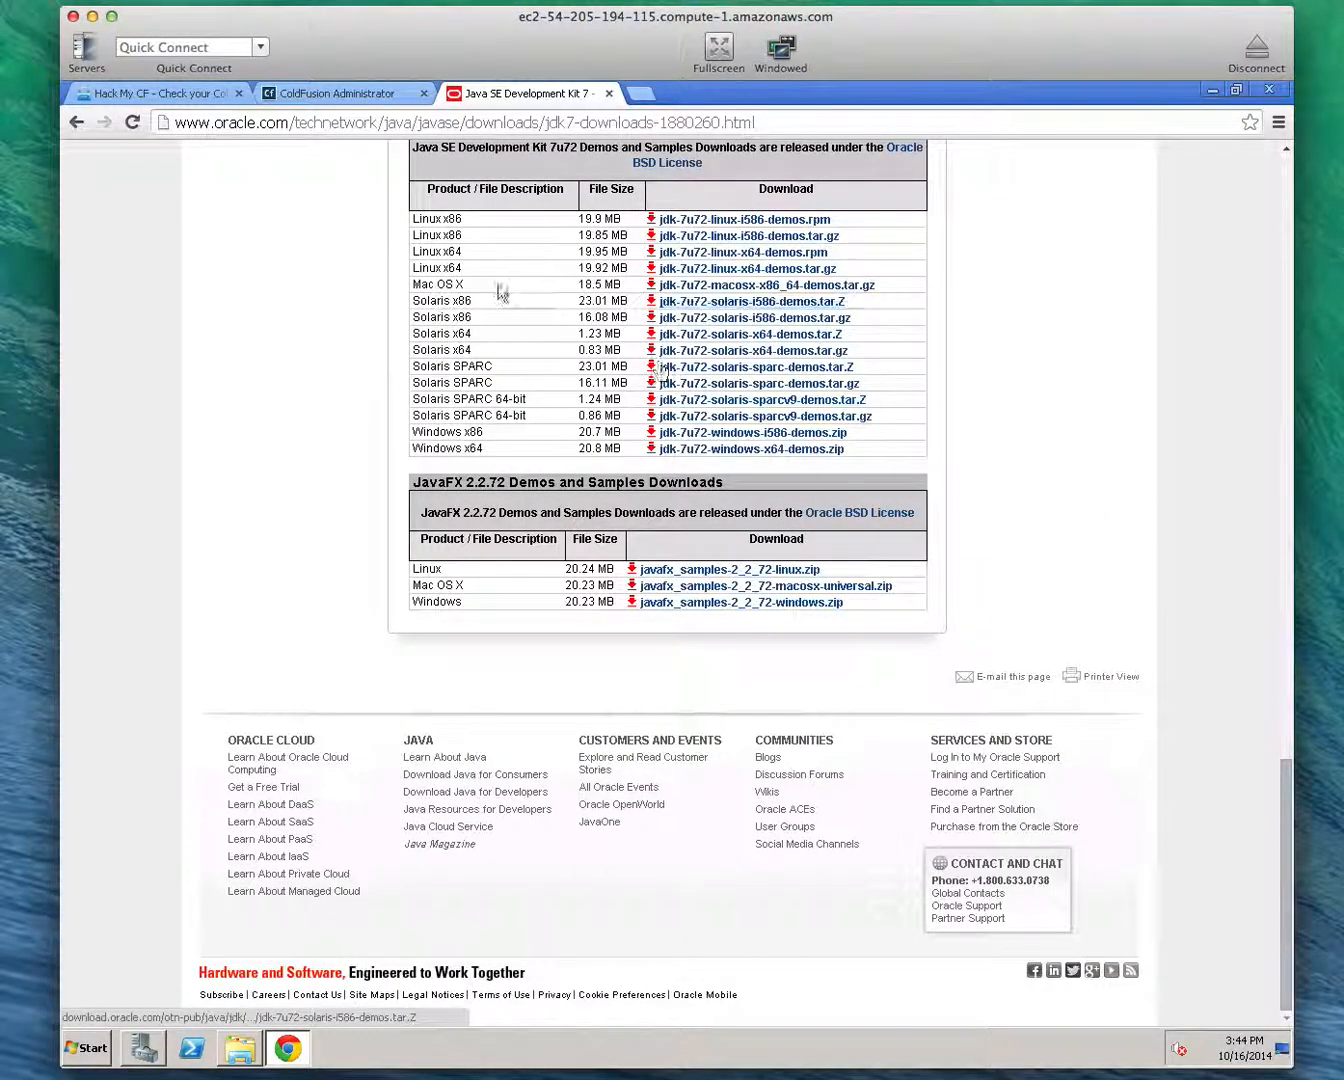
{"action": "scroll", "coordinate": [500, 292], "scroll_direction": "up", "scroll_amount": 6}
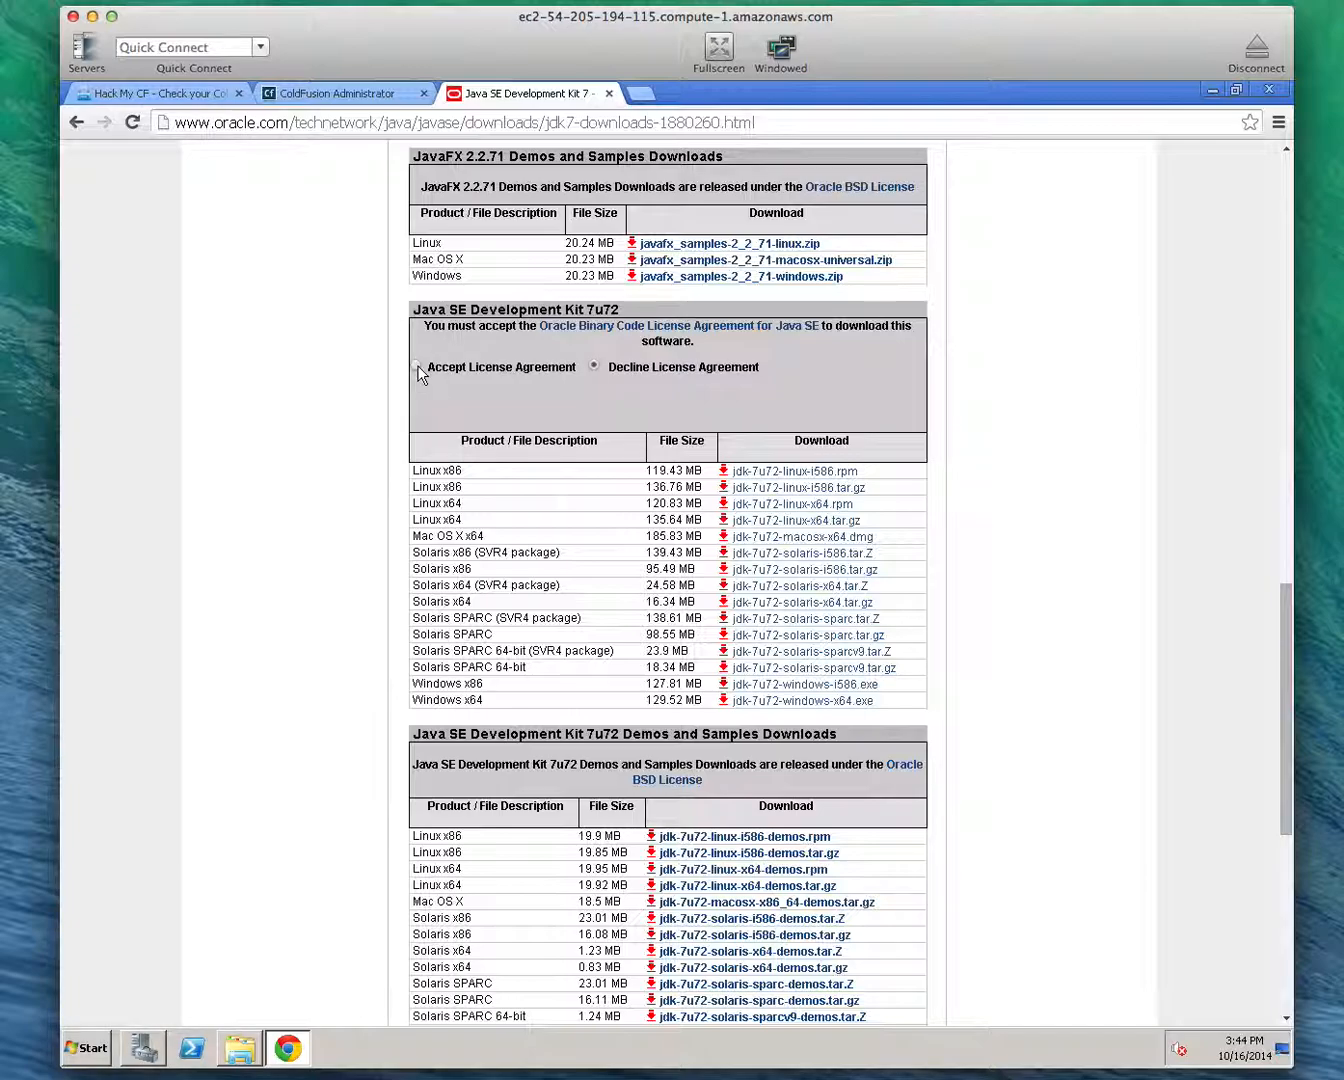
{"action": "left_click", "coordinate": [418, 368]}
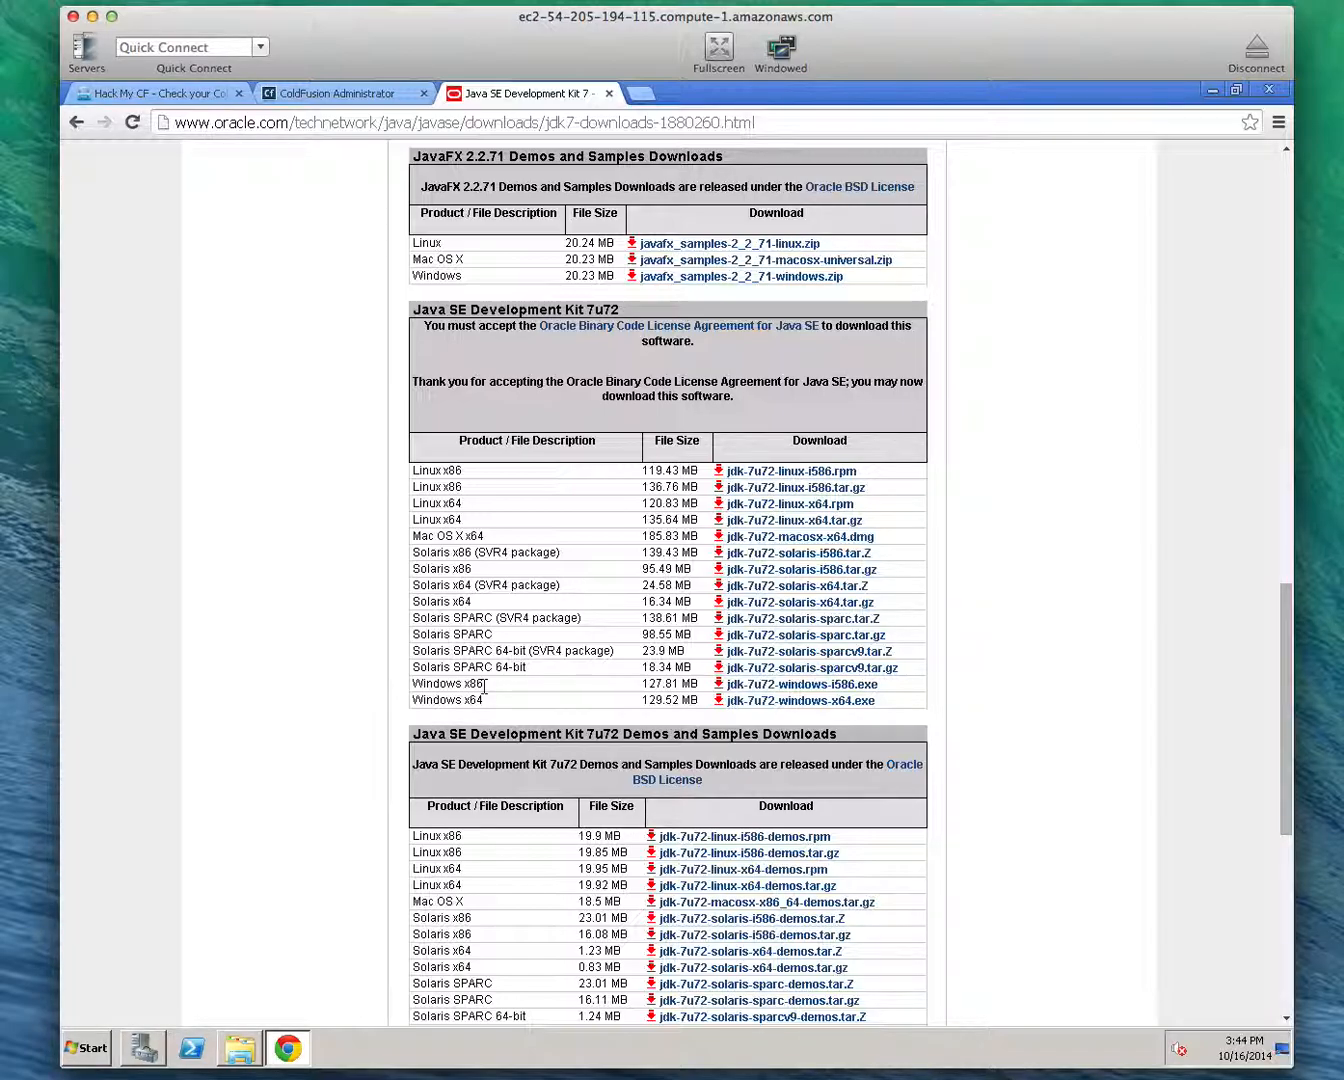
{"action": "left_click", "coordinate": [789, 702]}
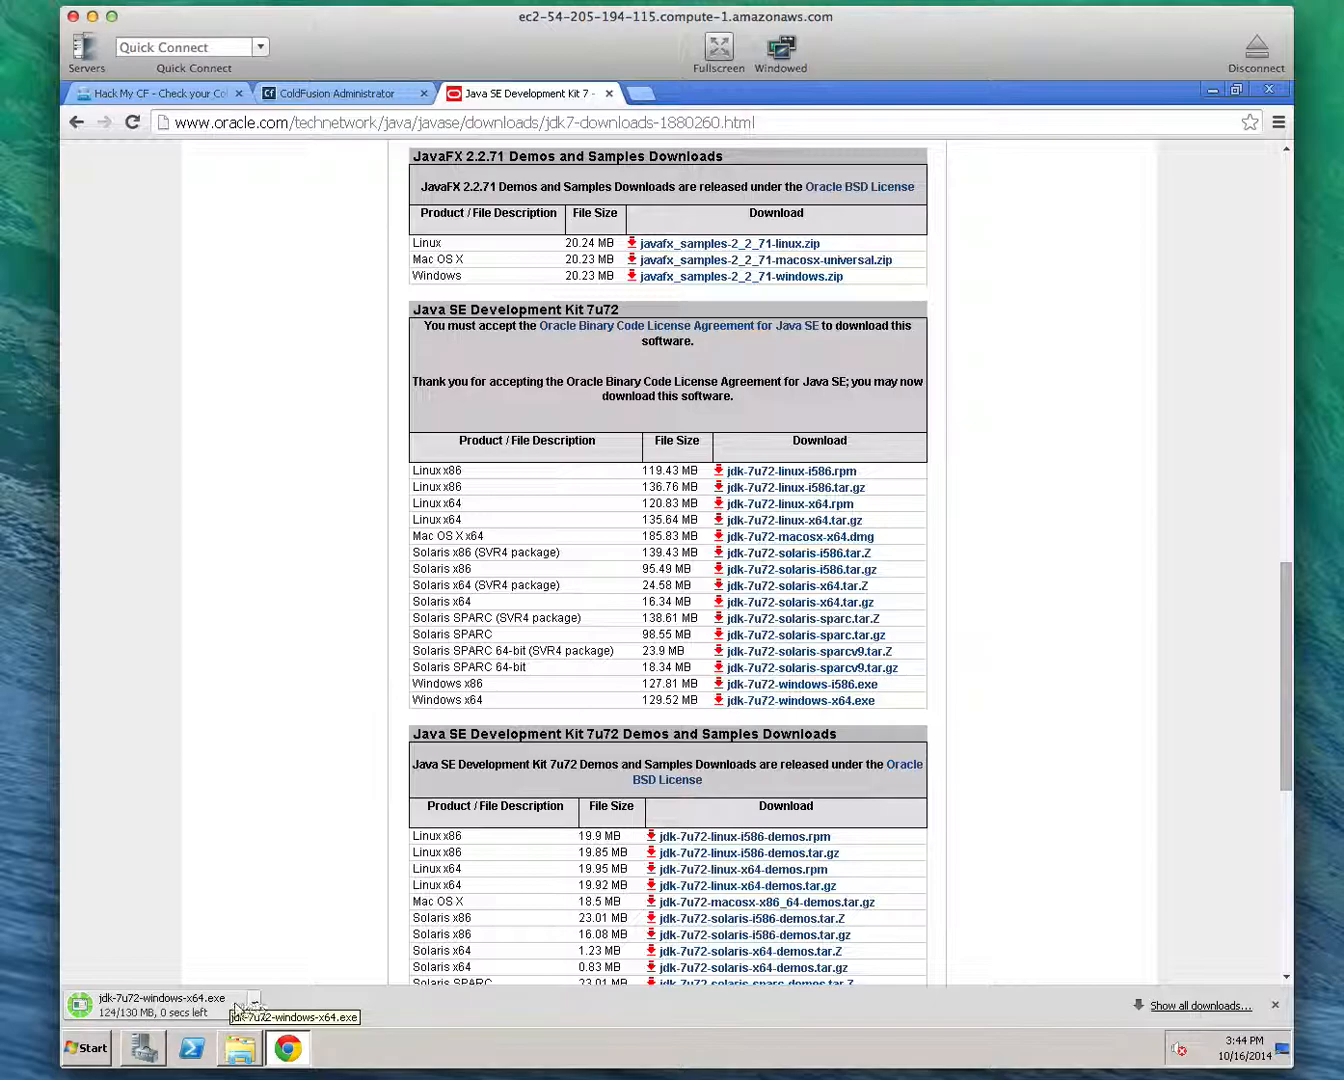
Show the downloaded JDK installer in its folder, run it as administrator and proceed to the custom setup
{"action": "left_click", "coordinate": [255, 1004]}
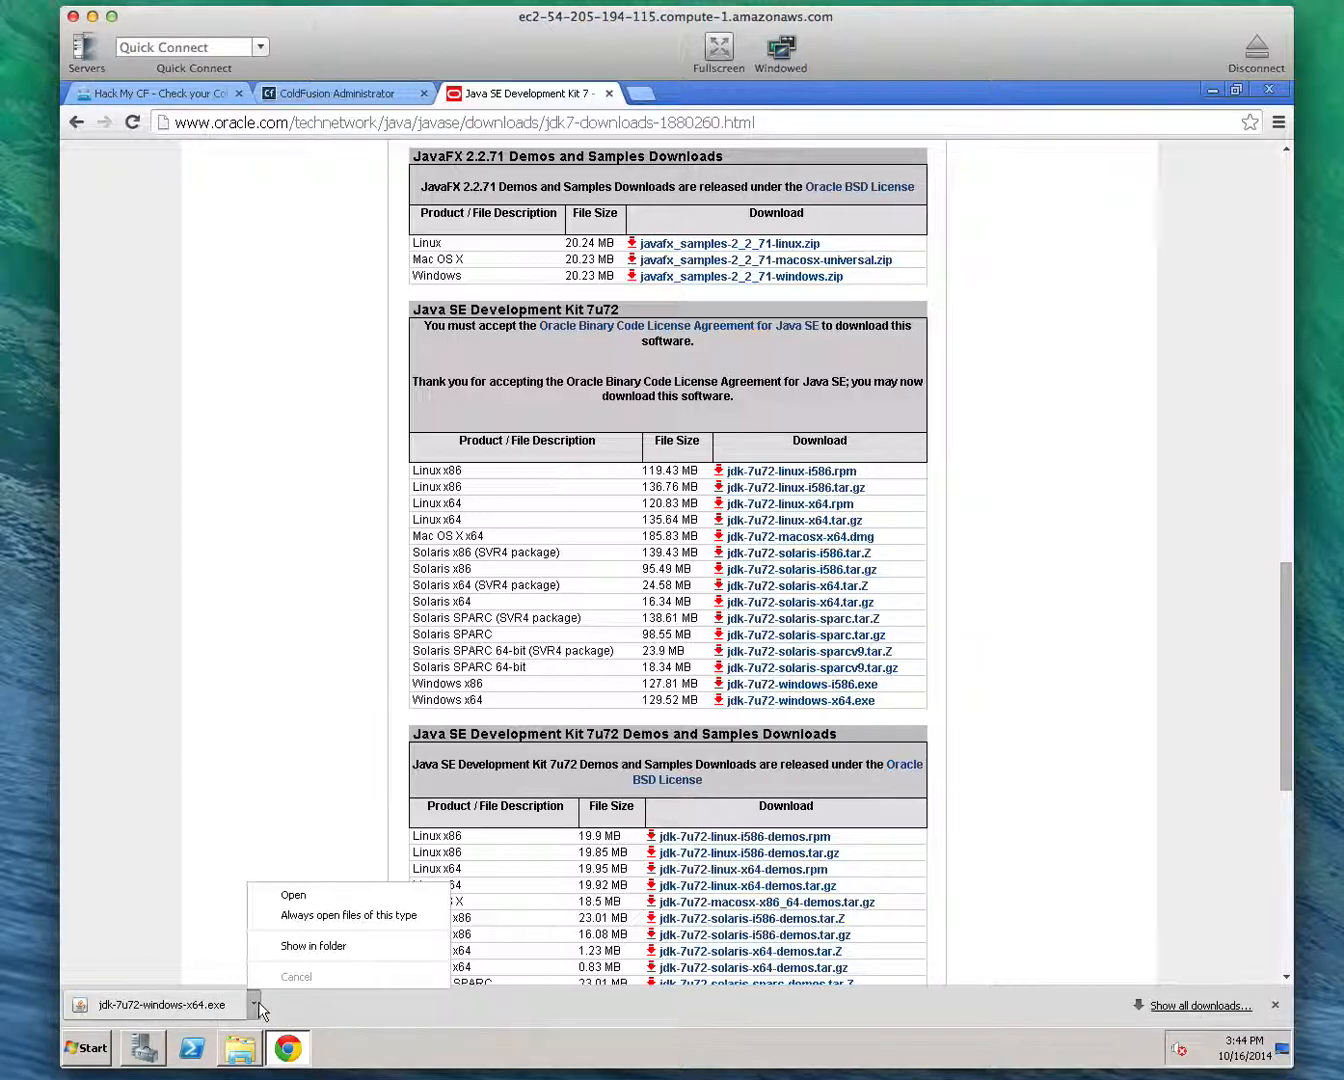
{"action": "left_click", "coordinate": [314, 946]}
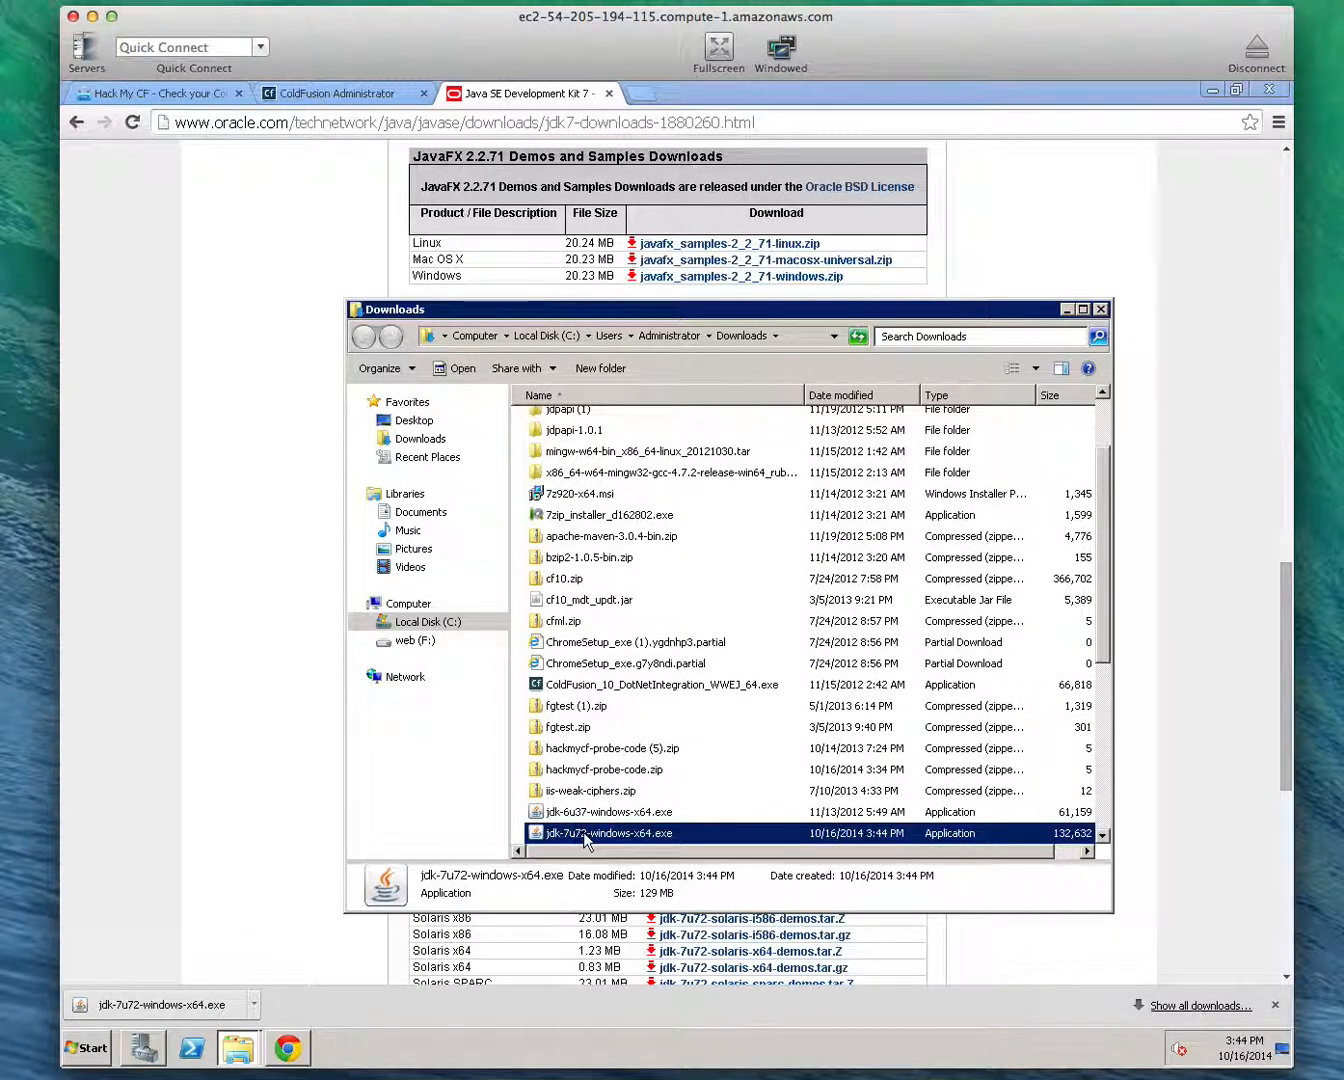
{"action": "right_click", "coordinate": [584, 836]}
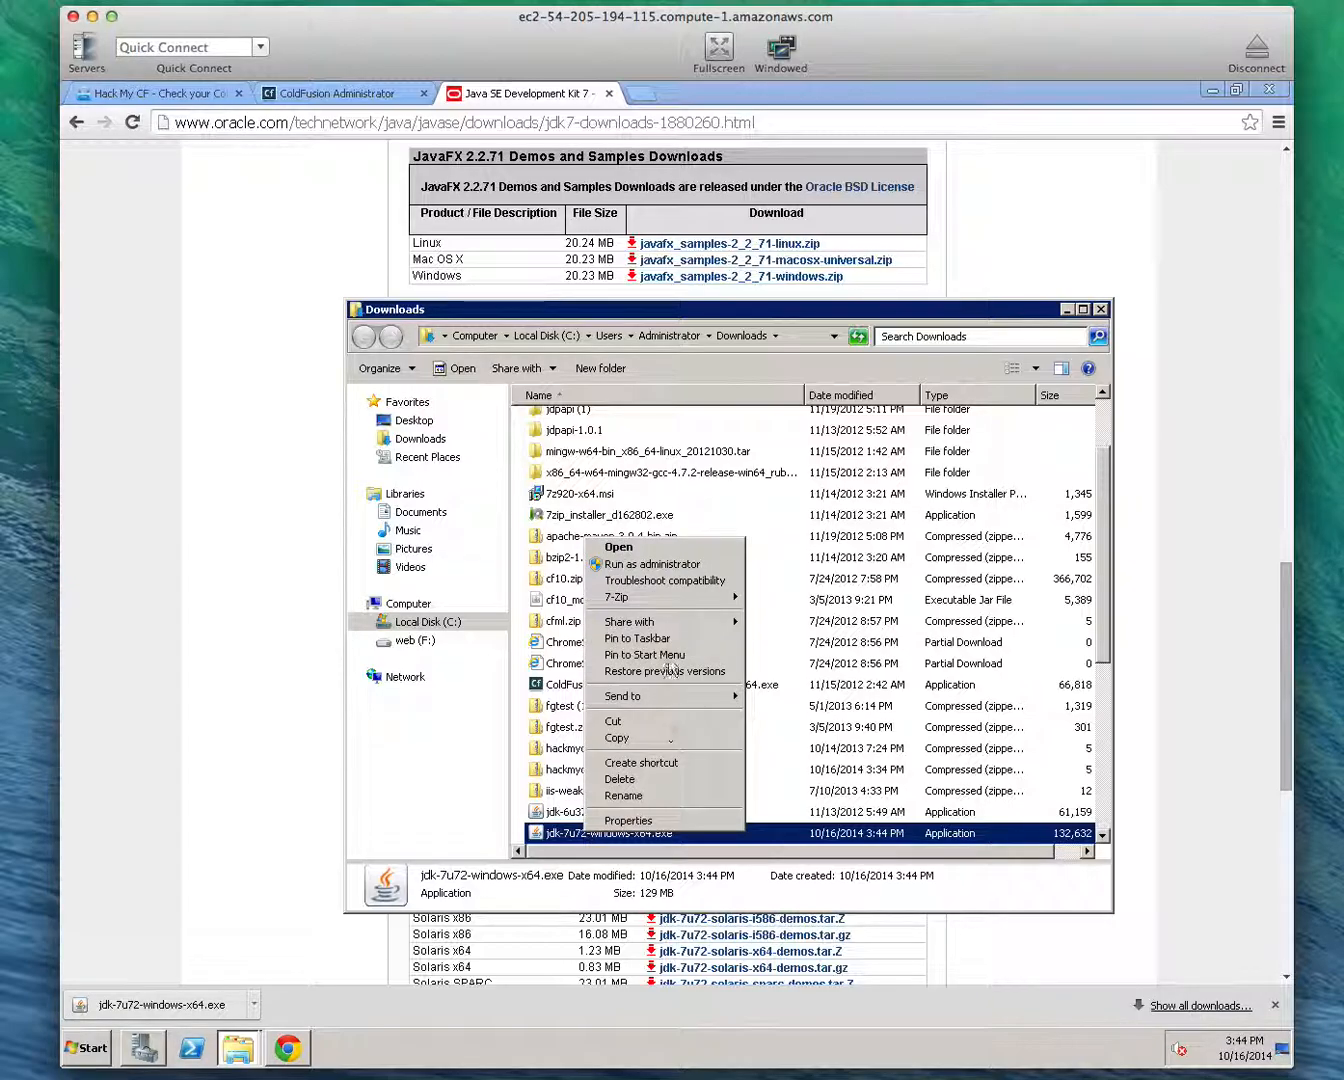
{"action": "left_click", "coordinate": [665, 566]}
{"action": "left_click", "coordinate": [768, 715]}
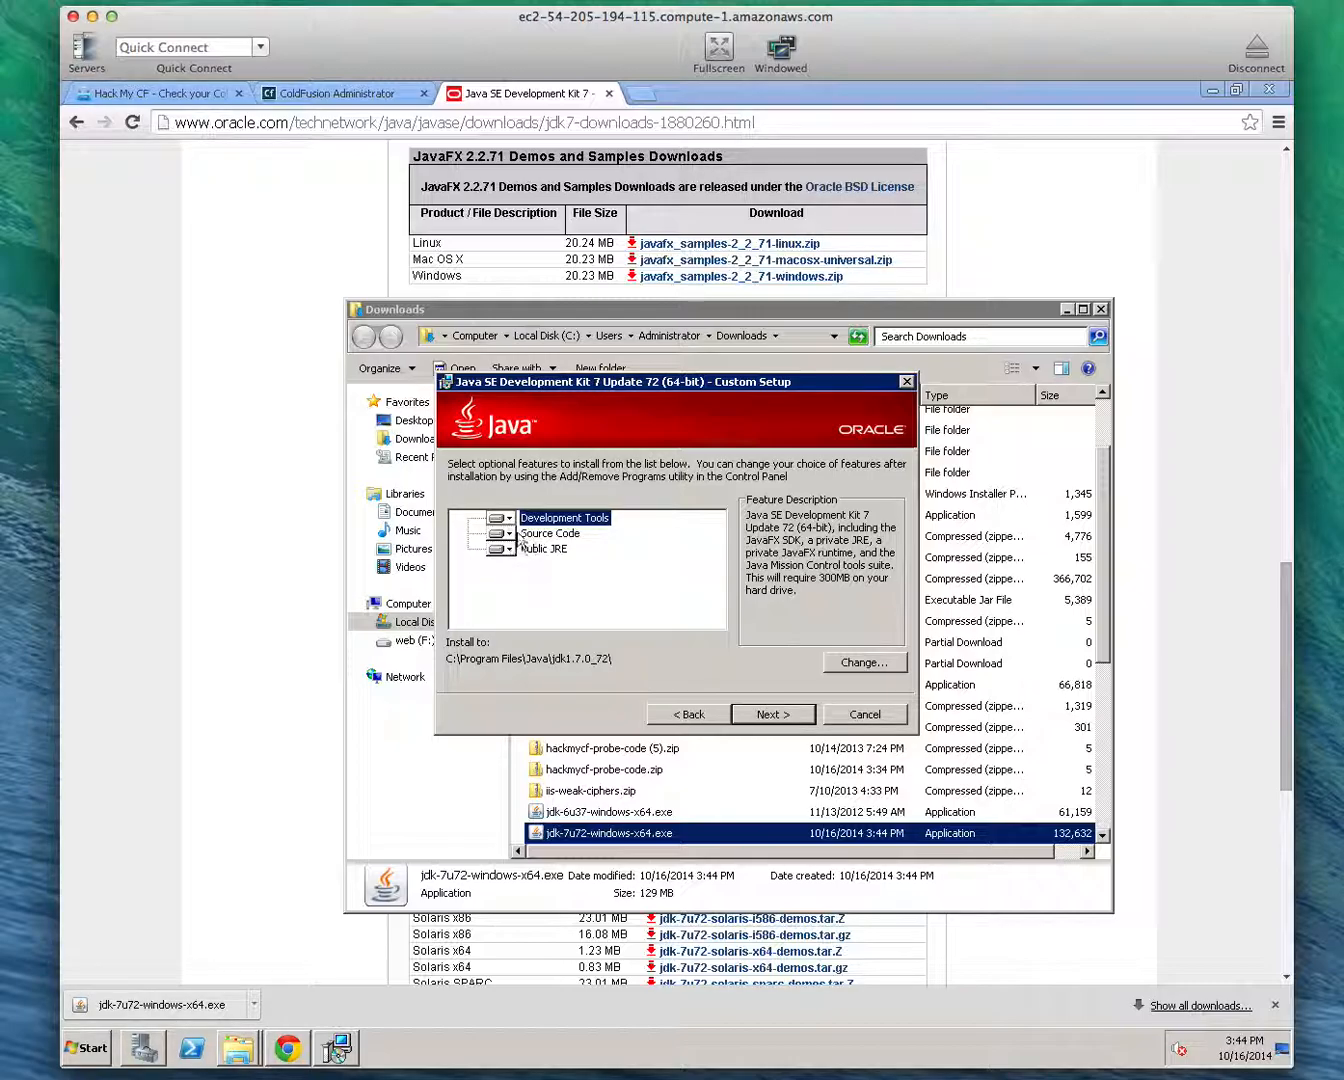
Exclude Source Code and Public JRE from the JDK installation, keeping Development Tools
{"action": "left_click", "coordinate": [509, 537]}
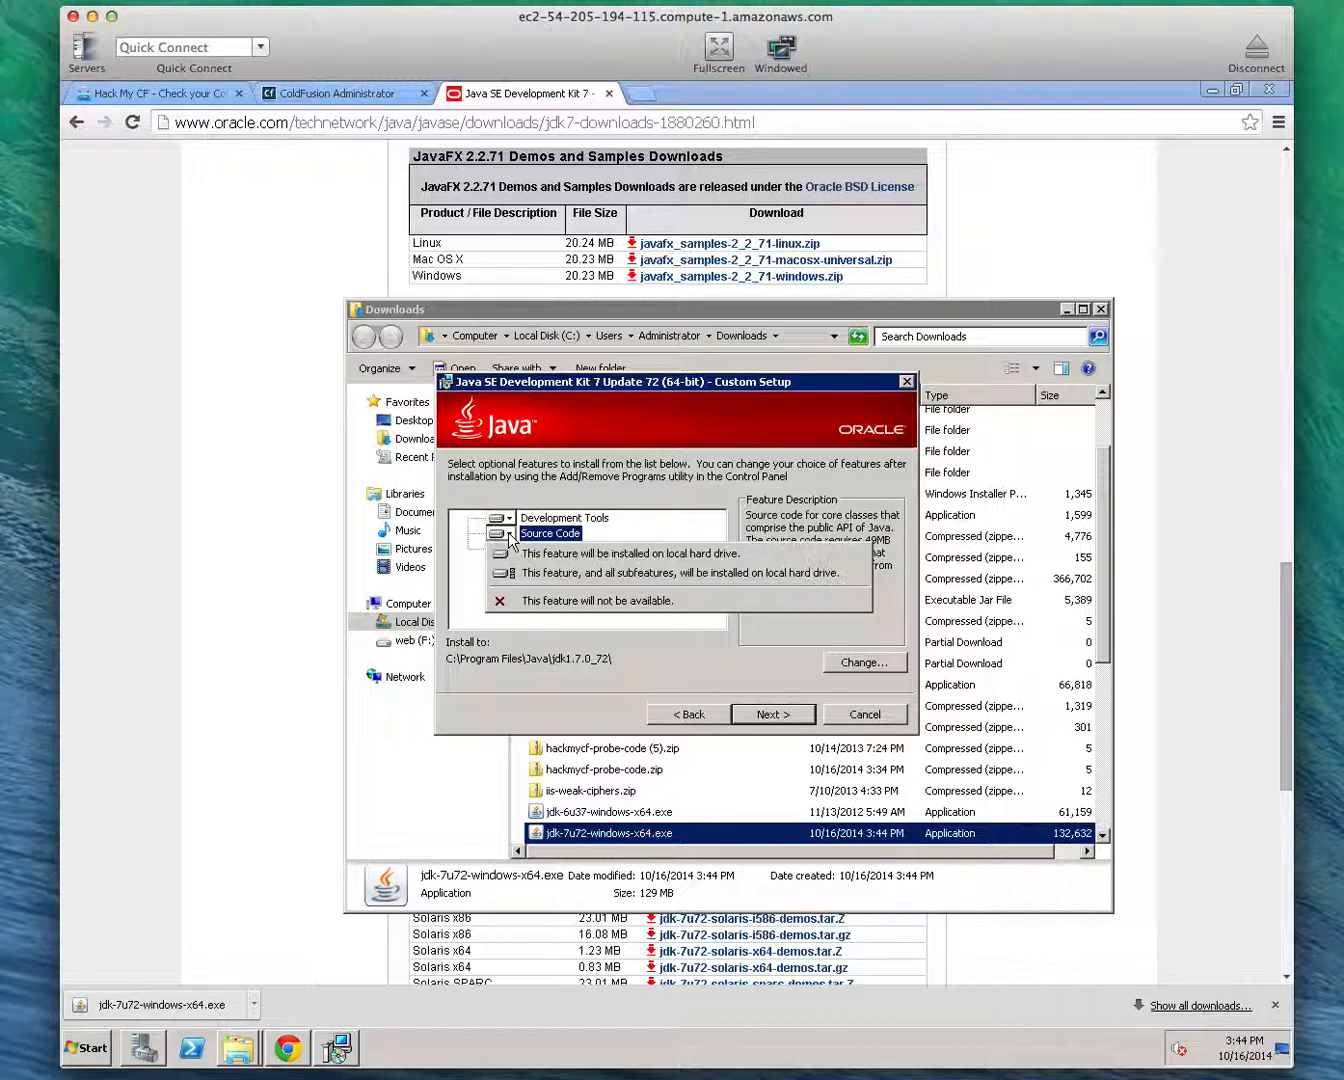
{"action": "left_click", "coordinate": [540, 601]}
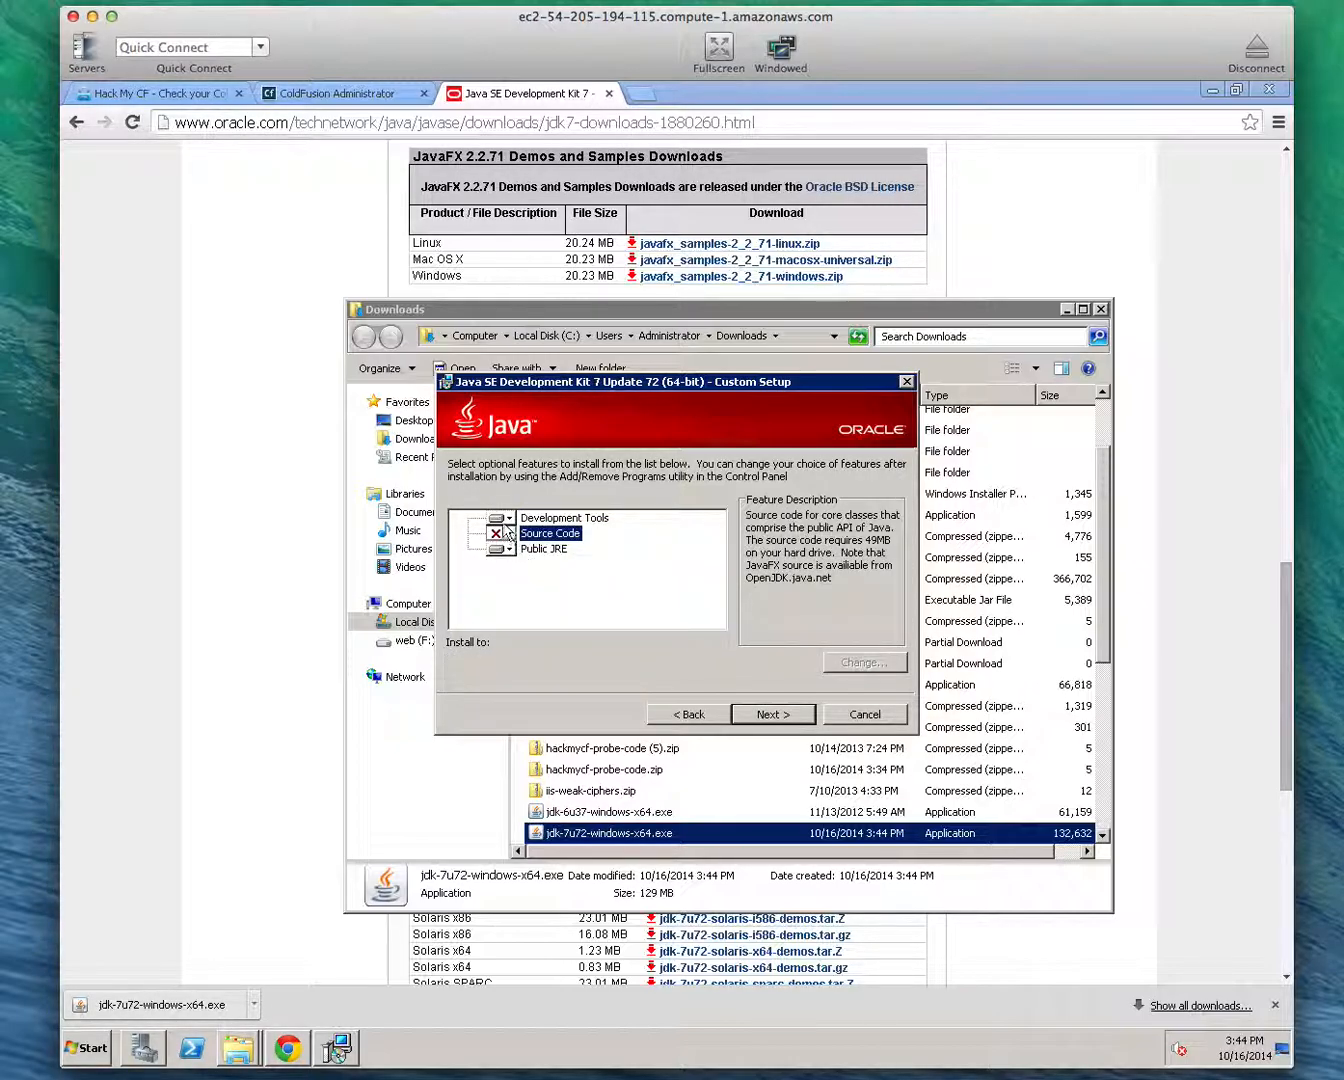
{"action": "left_click", "coordinate": [505, 551]}
{"action": "left_click", "coordinate": [588, 617]}
{"action": "left_click", "coordinate": [510, 518]}
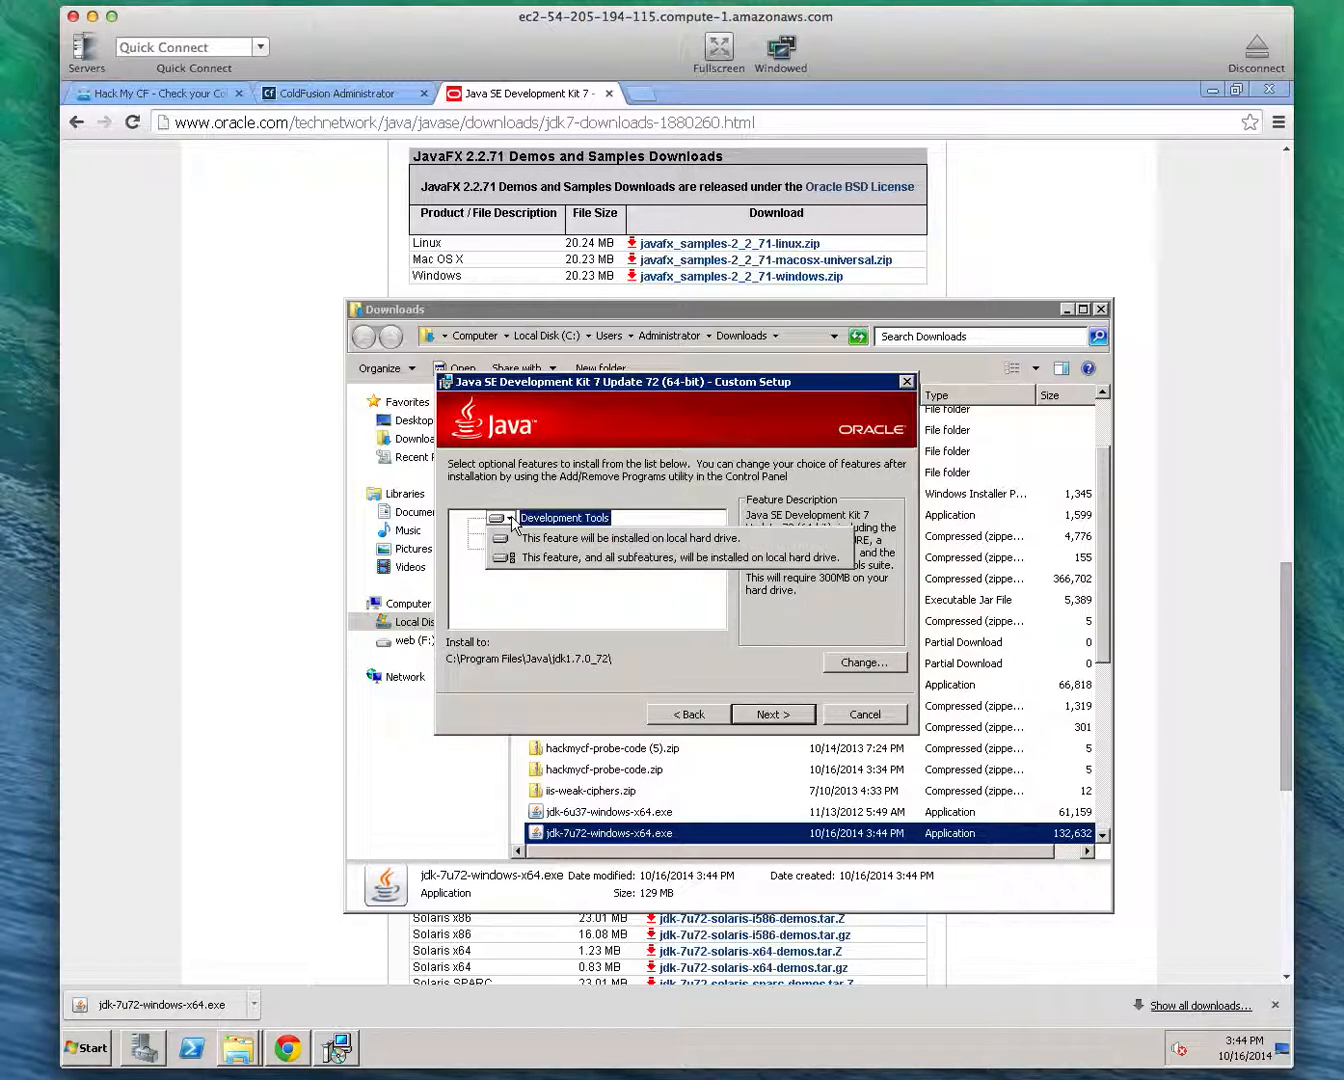
{"action": "left_click", "coordinate": [606, 511]}
Set the JDK destination folder to C:\Java\jdk1.7.0_72\, run the installation and close the installer
{"action": "left_click", "coordinate": [849, 661]}
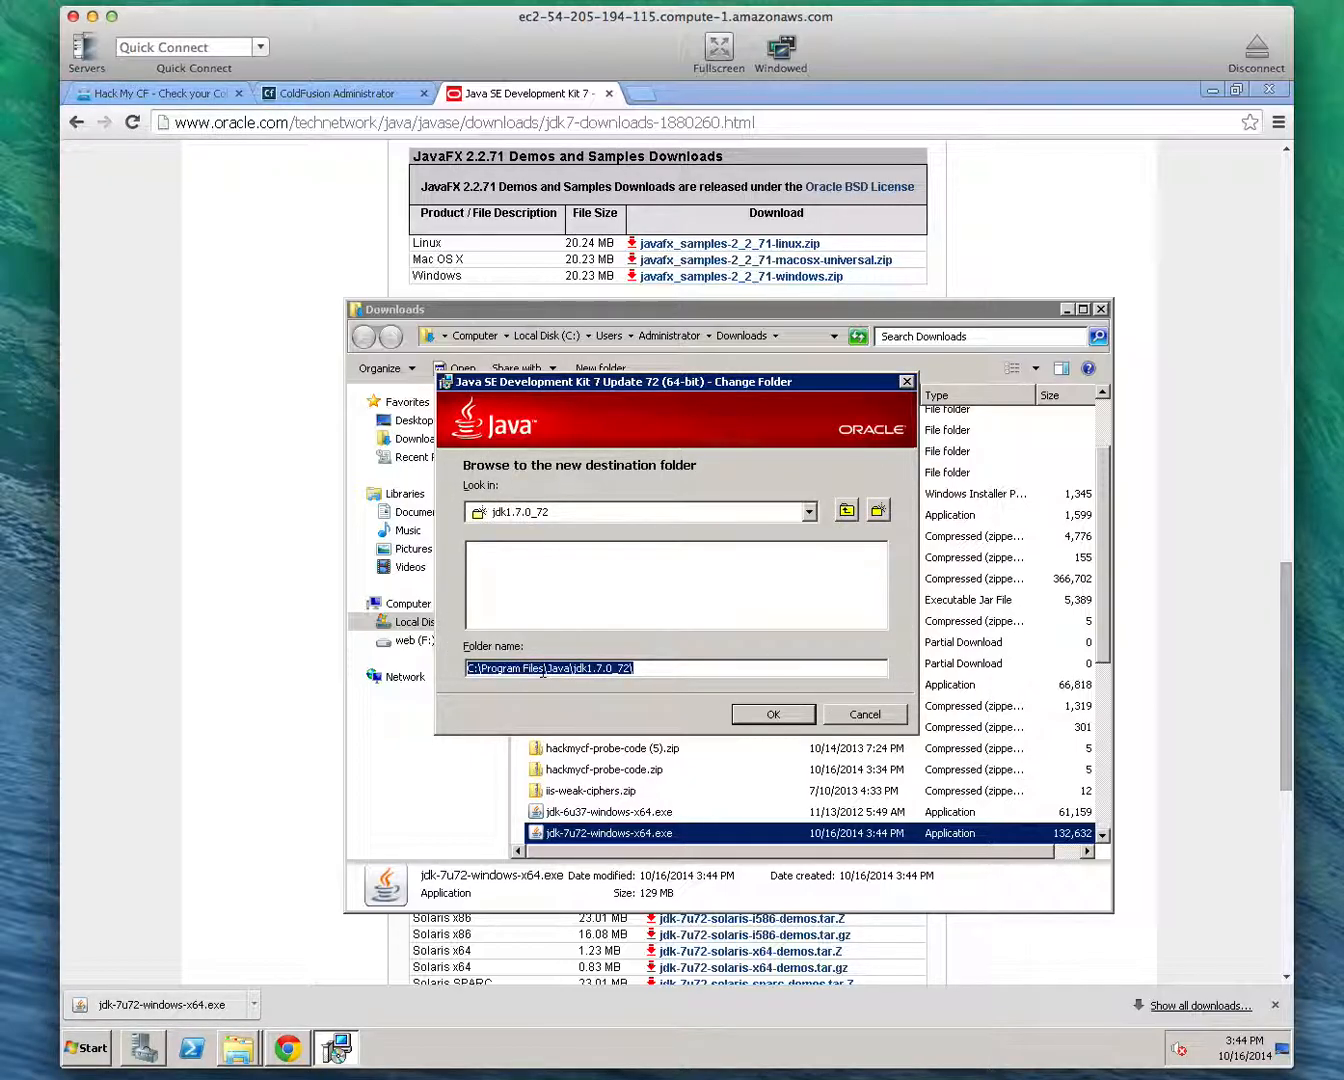
{"action": "left_click", "coordinate": [578, 667]}
{"action": "key", "text": "BackSpace"}
{"action": "key", "text": "BackSpace"}
{"action": "key", "text": "BackSpace"}
{"action": "key", "text": "BackSpace"}
{"action": "key", "text": "BackSpace"}
{"action": "key", "text": "BackSpace"}
{"action": "key", "text": "BackSpace"}
{"action": "key", "text": "BackSpace"}
{"action": "key", "text": "BackSpace"}
{"action": "key", "text": "BackSpace"}
{"action": "key", "text": "BackSpace"}
{"action": "key", "text": "BackSpace"}
{"action": "key", "text": "BackSpace"}
{"action": "key", "text": "BackSpace"}
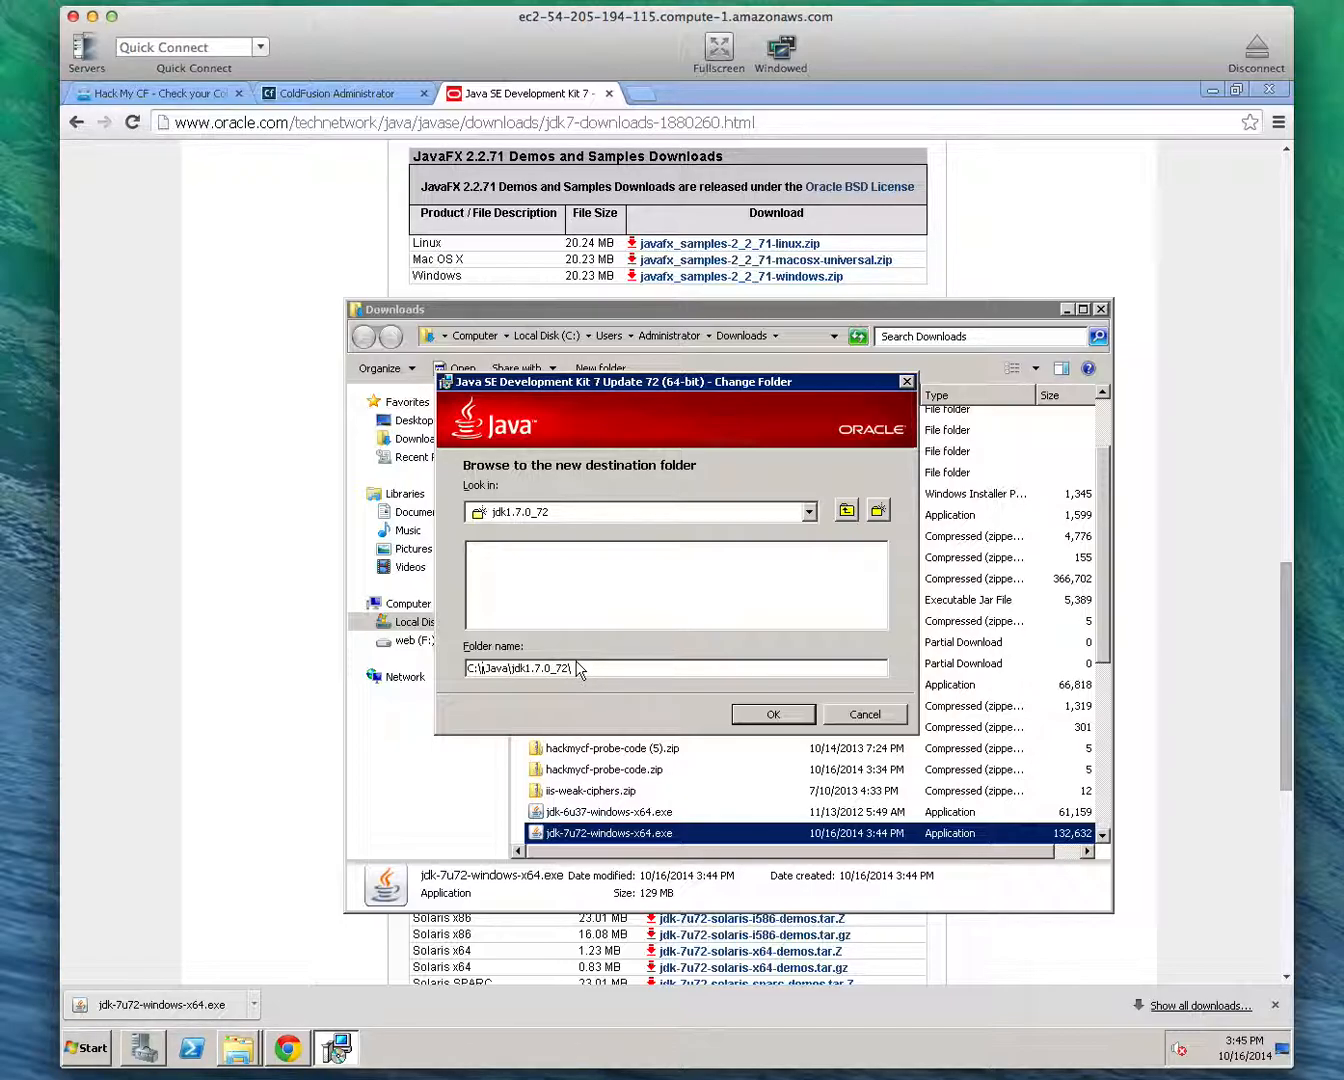
{"action": "left_click", "coordinate": [489, 669]}
{"action": "left_click", "coordinate": [756, 722]}
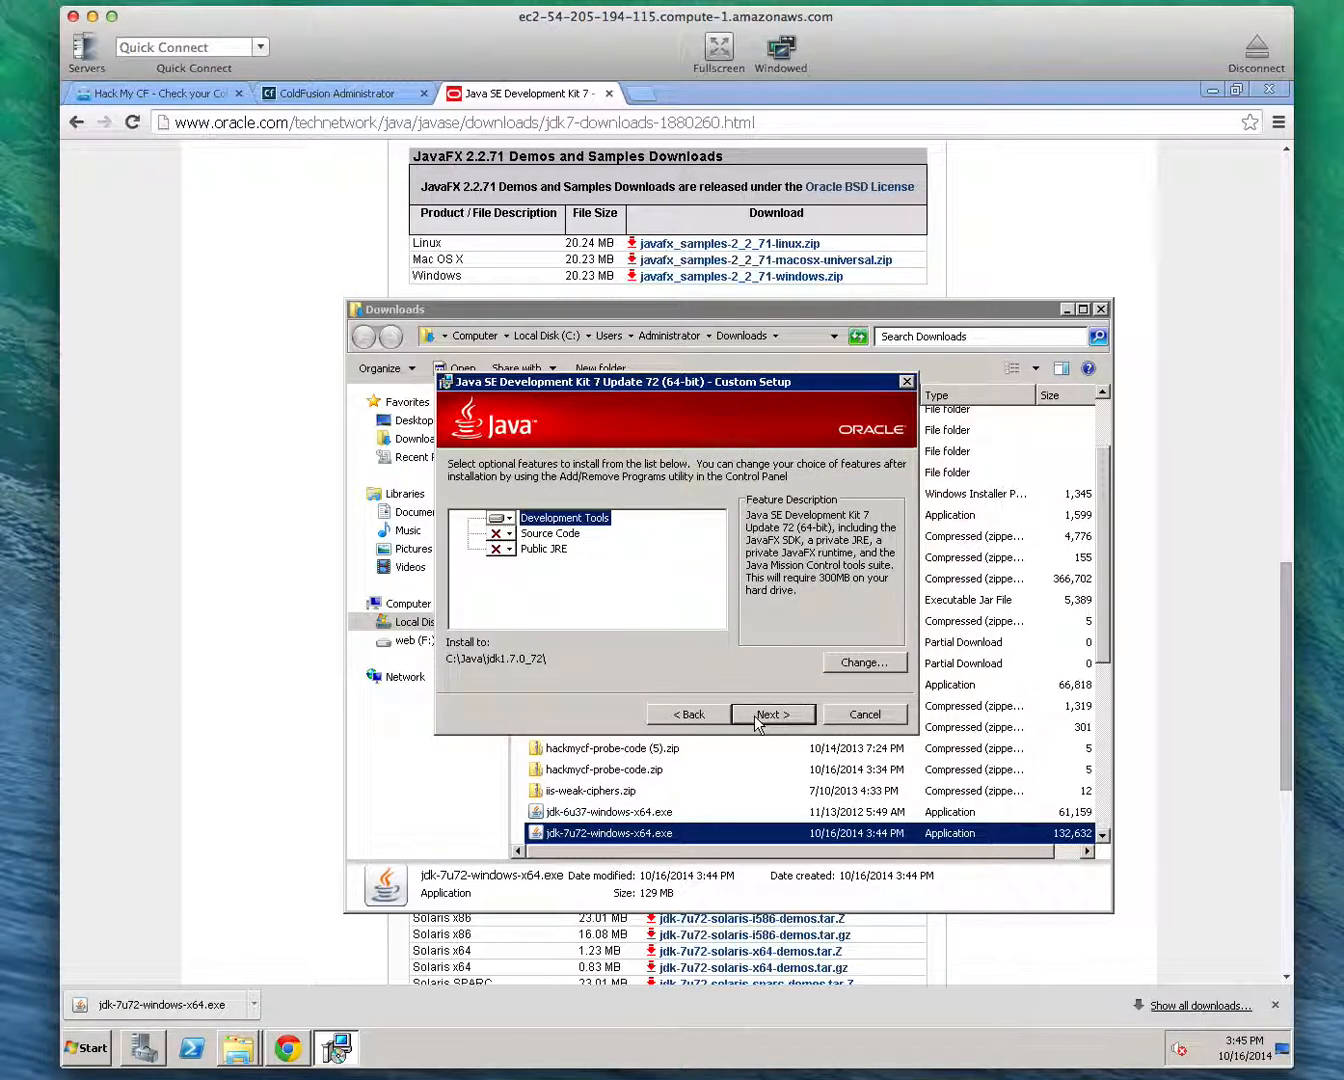
{"action": "left_click", "coordinate": [755, 716]}
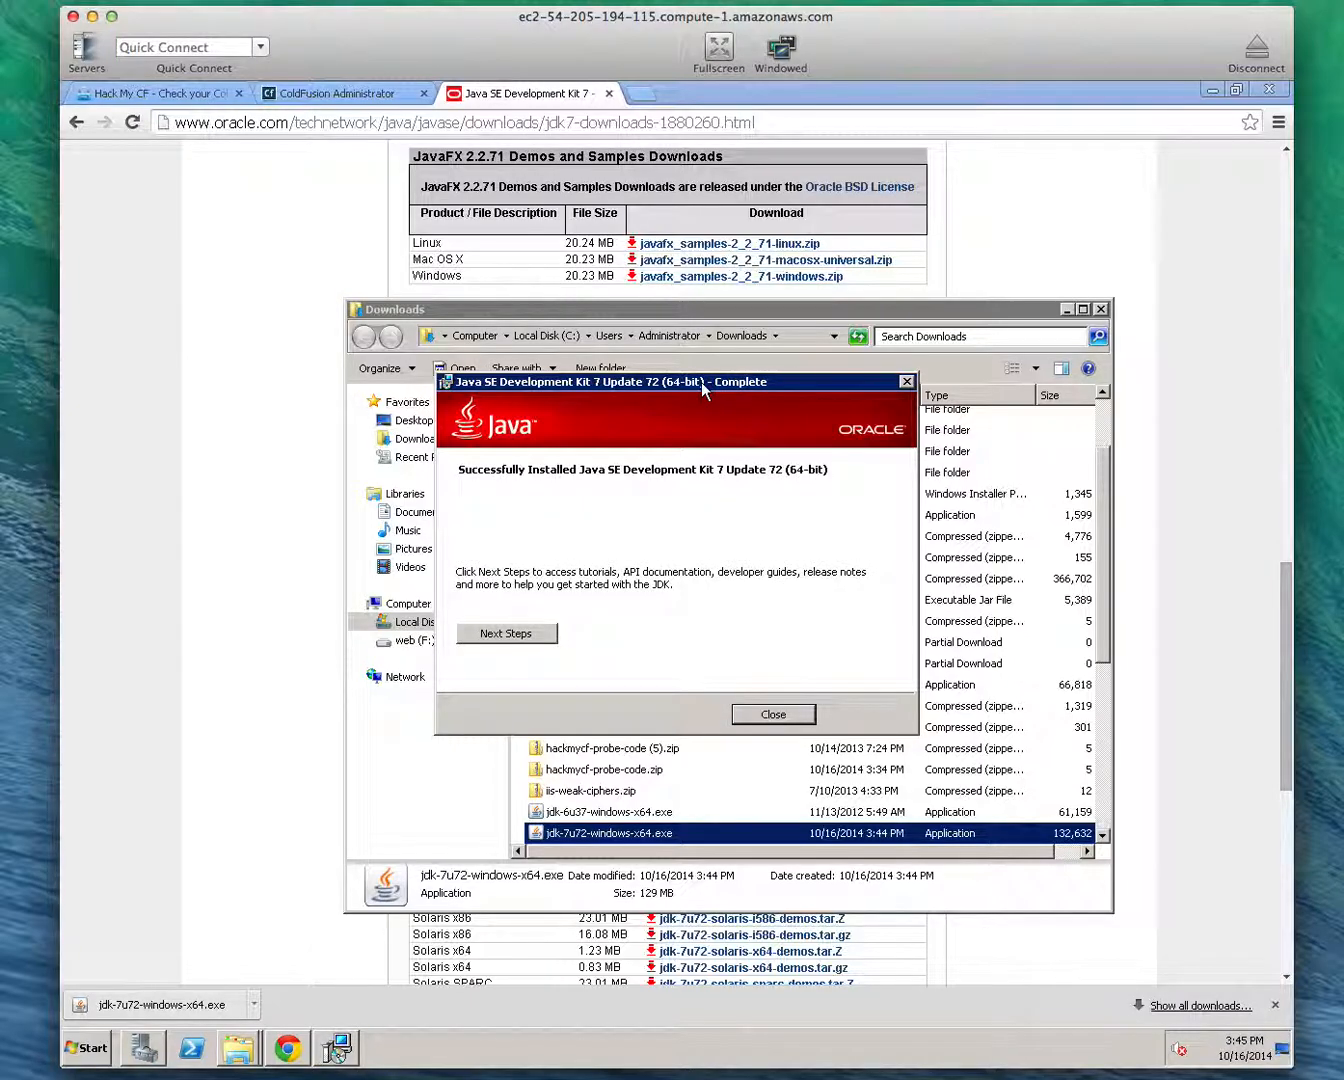
{"action": "left_click", "coordinate": [773, 715]}
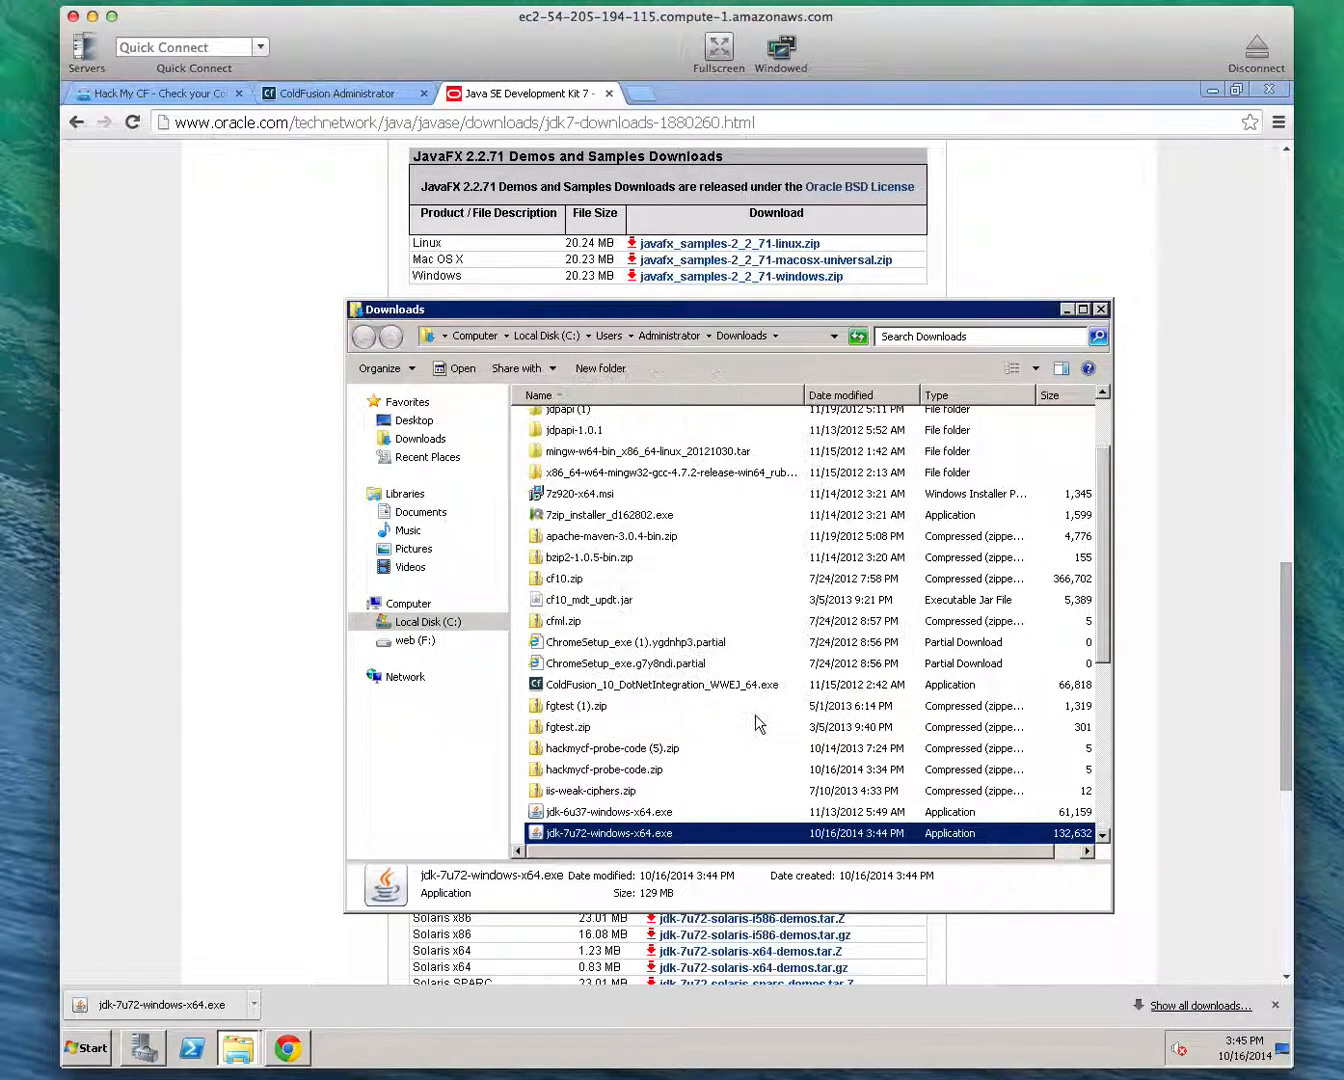
Switch to the ColdFusion Administrator, open the Java and JVM settings and place the cursor in the Java Virtual Machine Path
{"action": "left_click", "coordinate": [318, 93]}
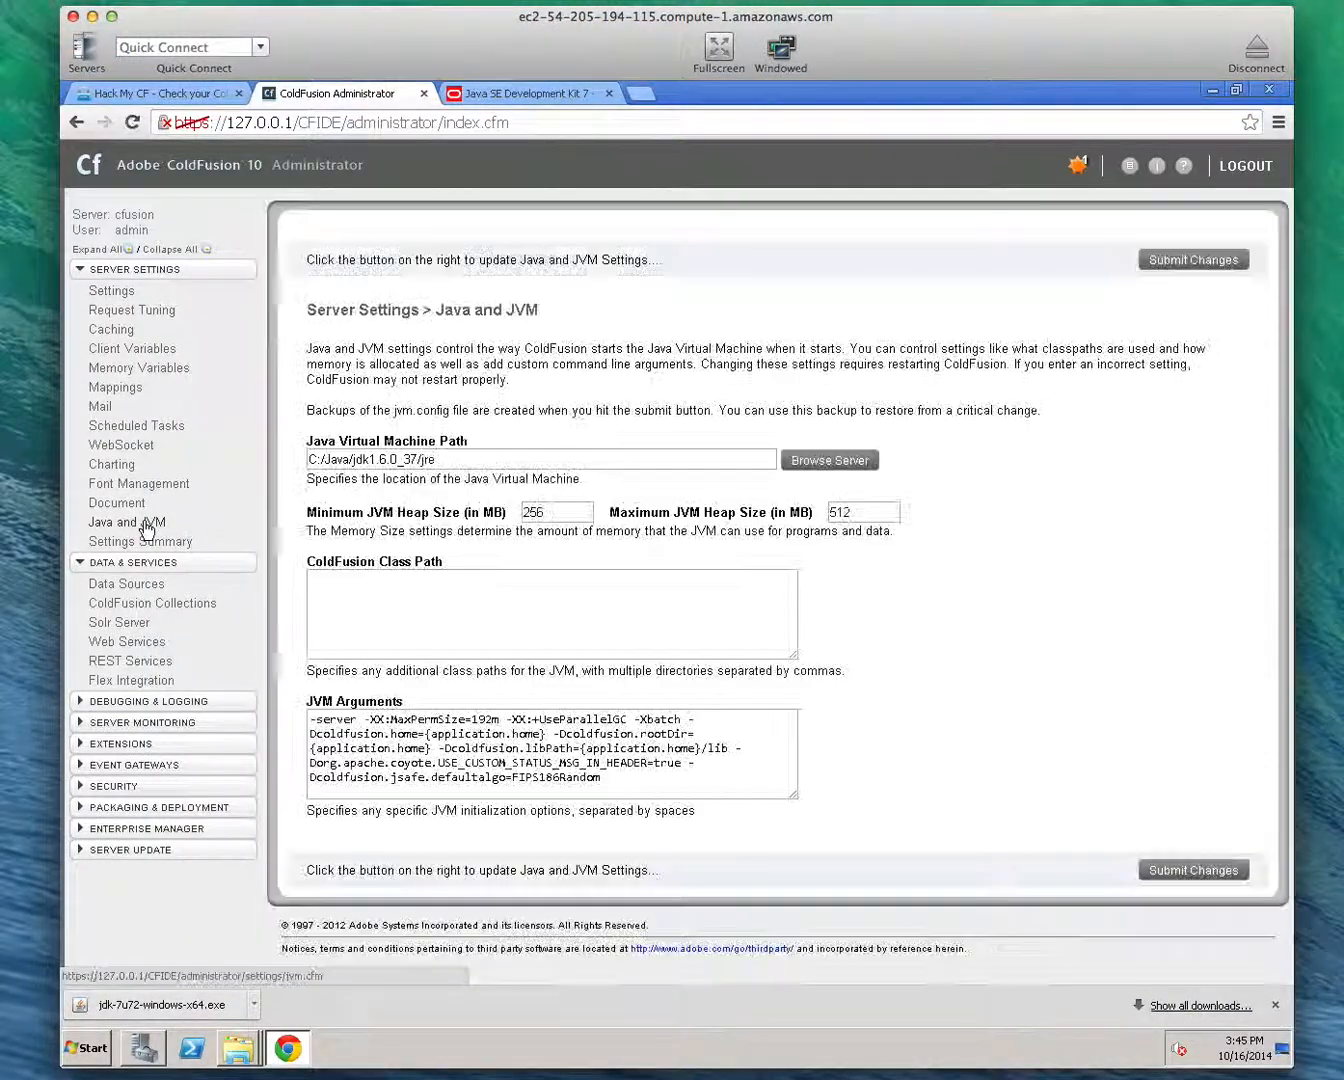
{"action": "left_click_drag", "start_coordinate": [310, 459], "coordinate": [503, 468]}
{"action": "left_click", "coordinate": [502, 465]}
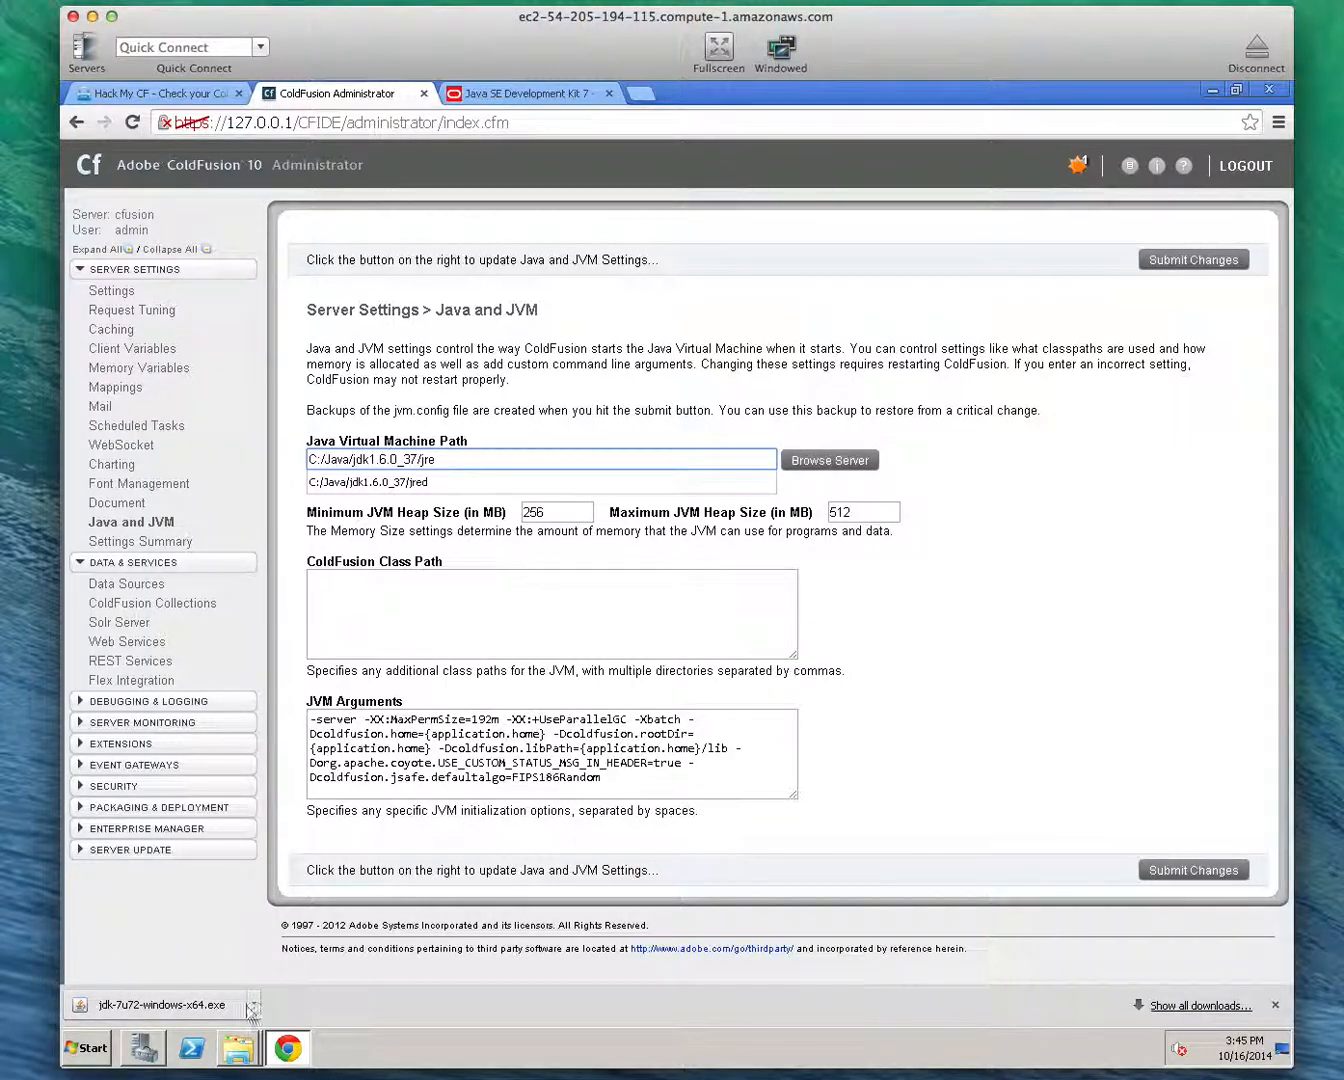
Check the full path of the ColdFusion bin folder containing jvm.config, then return to the Java and JVM settings
{"action": "mouse_move", "coordinate": [246, 1056]}
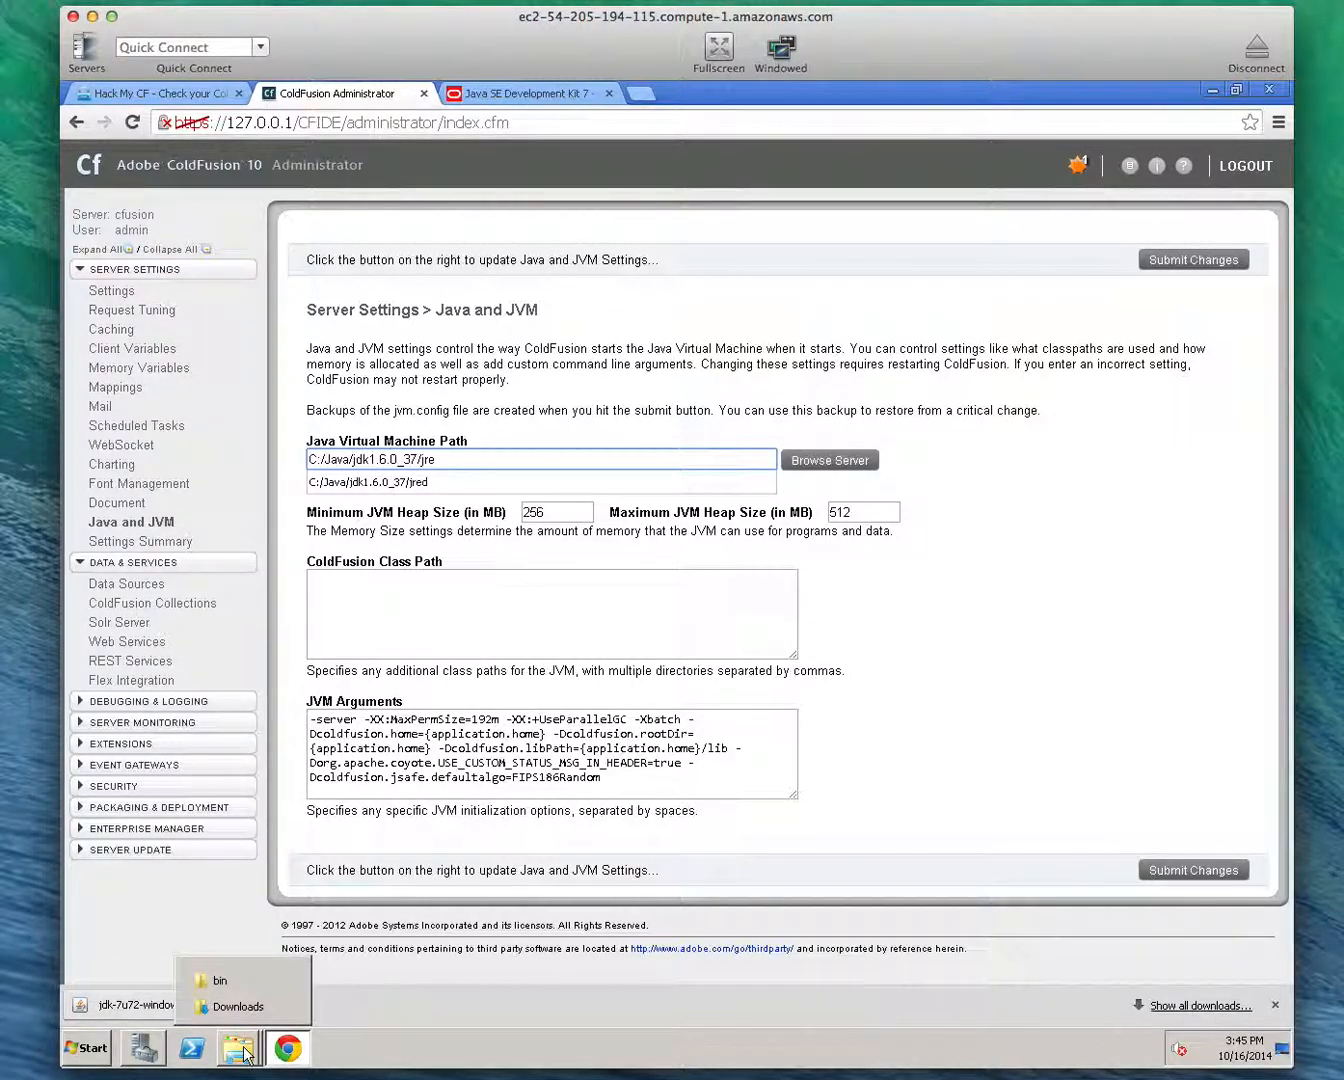
{"action": "left_click", "coordinate": [250, 982]}
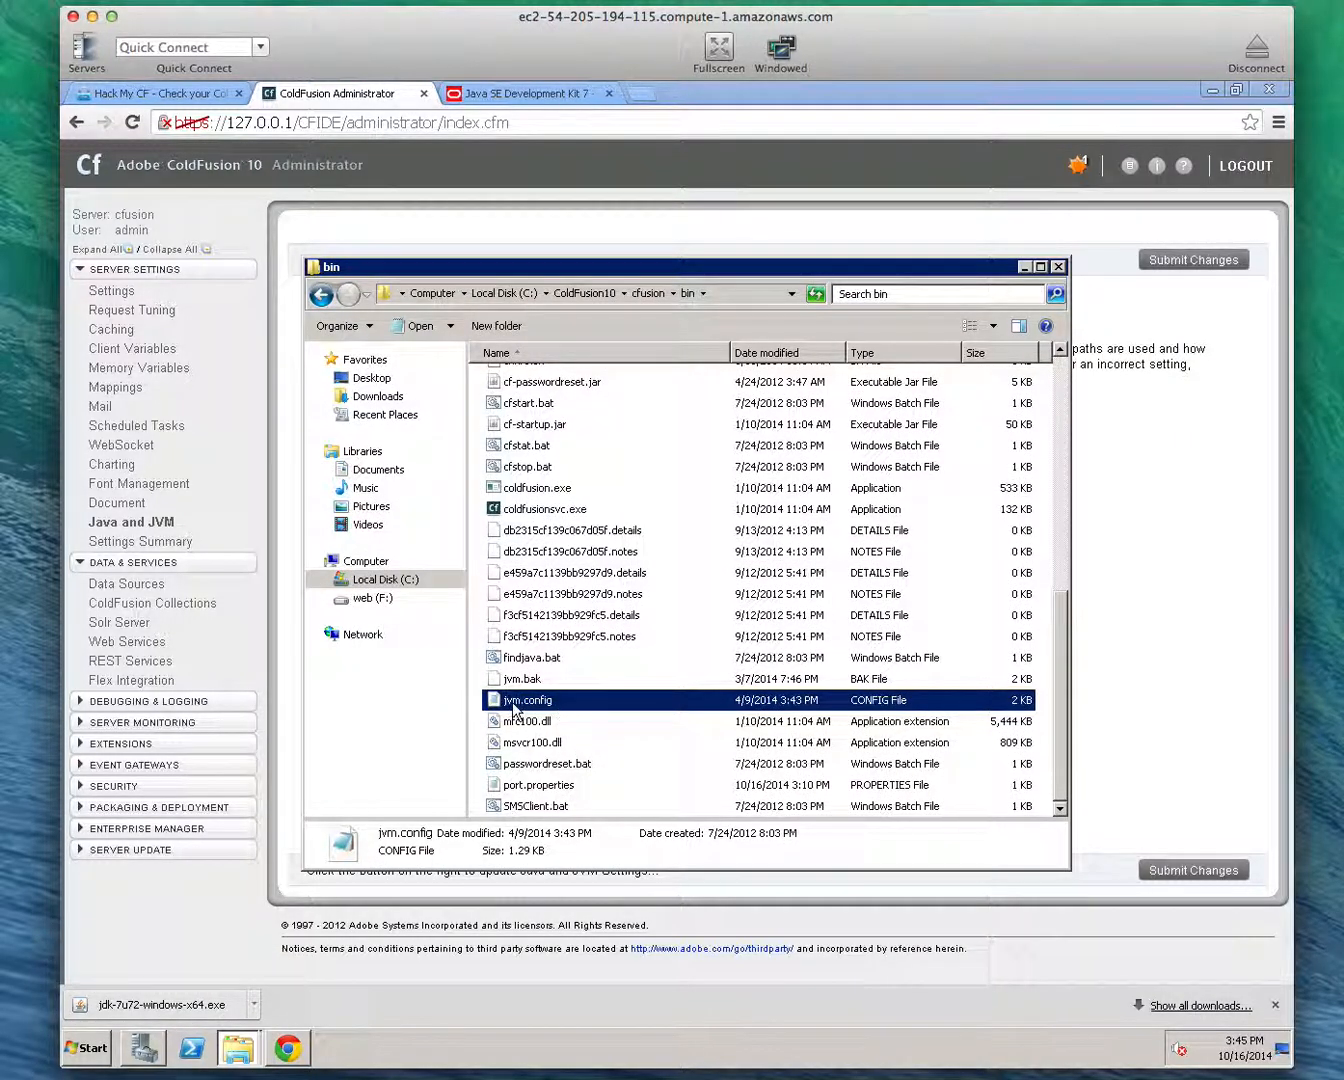
{"action": "left_click", "coordinate": [723, 299]}
{"action": "left_click", "coordinate": [683, 293]}
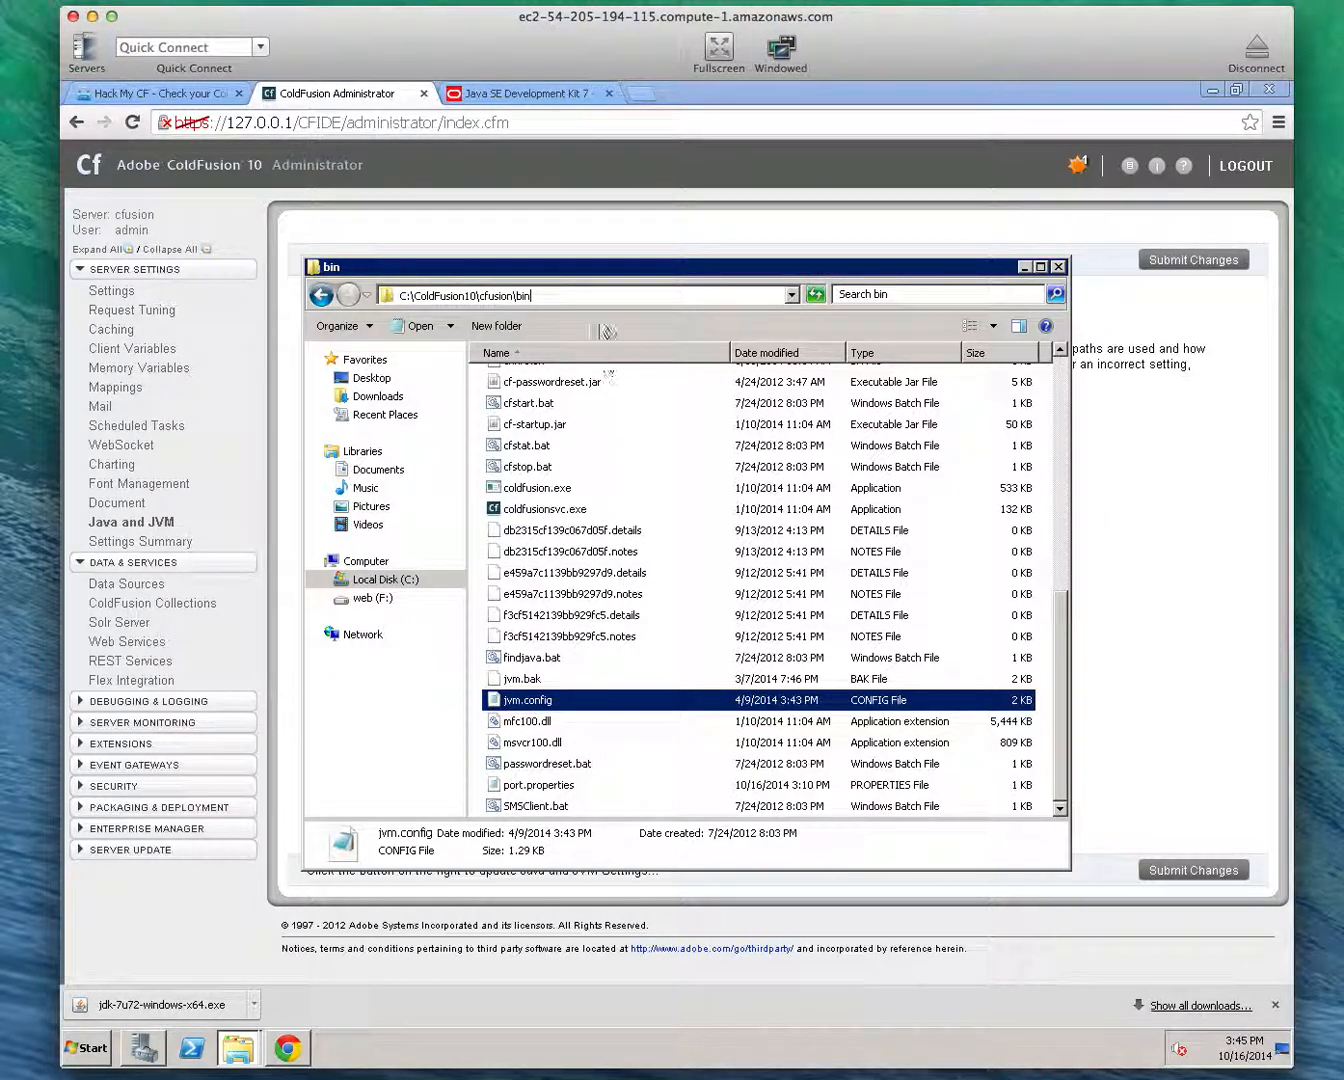
{"action": "left_click_drag", "start_coordinate": [585, 264], "coordinate": [812, 274]}
{"action": "left_click", "coordinate": [462, 455]}
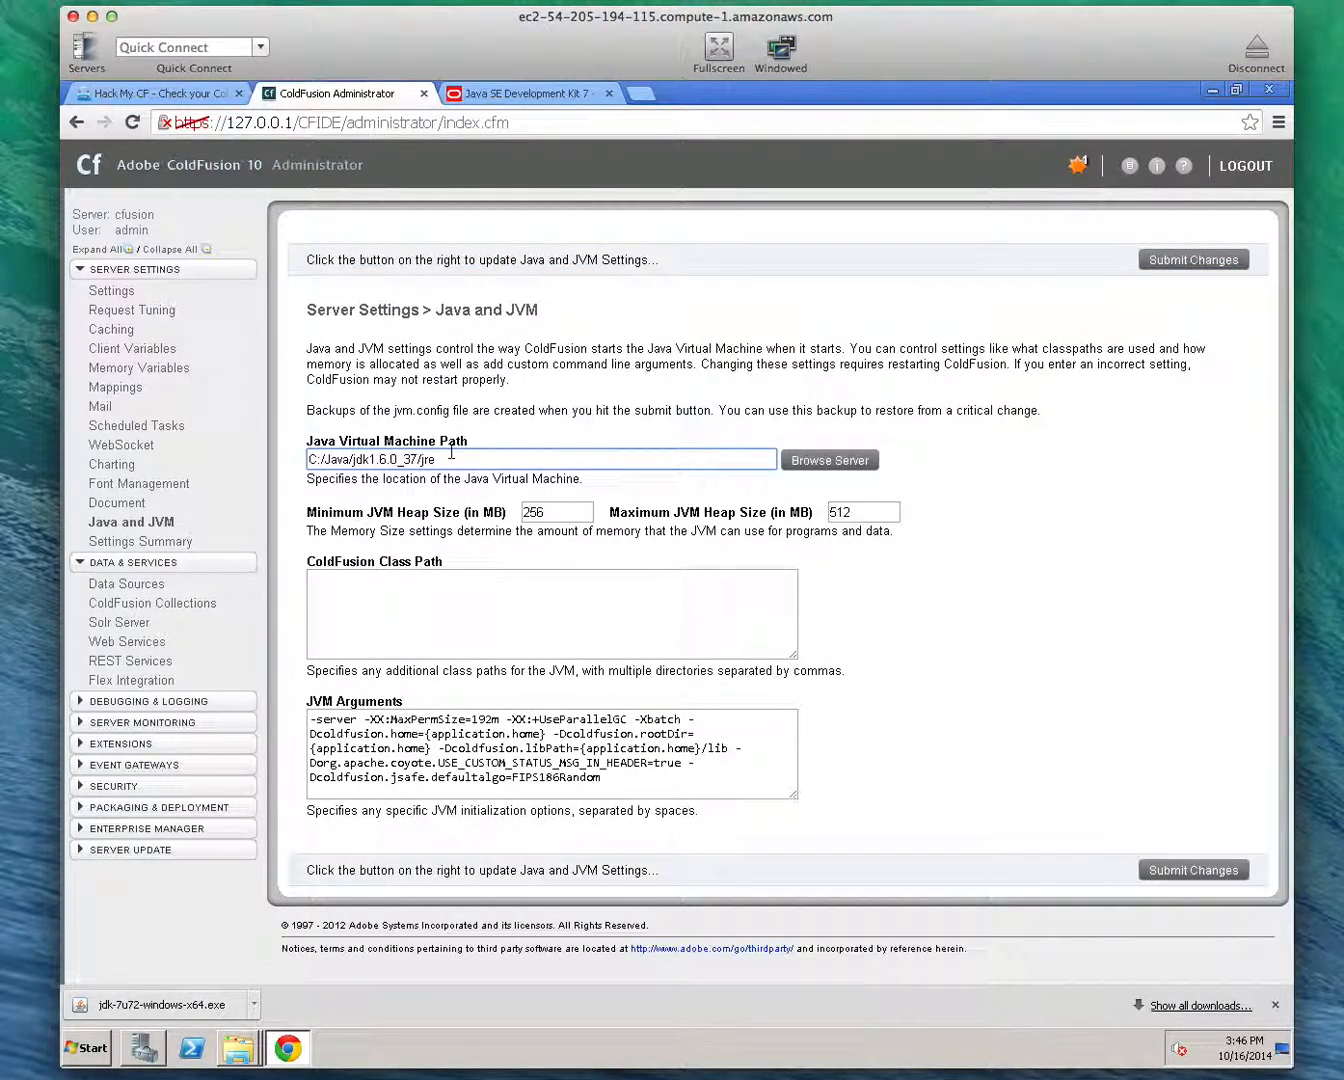
Back up jvm.config by copying it from the ColdFusion bin folder into the Documents library, then return to the bin folder
{"action": "left_click", "coordinate": [246, 1058]}
{"action": "left_click", "coordinate": [241, 979]}
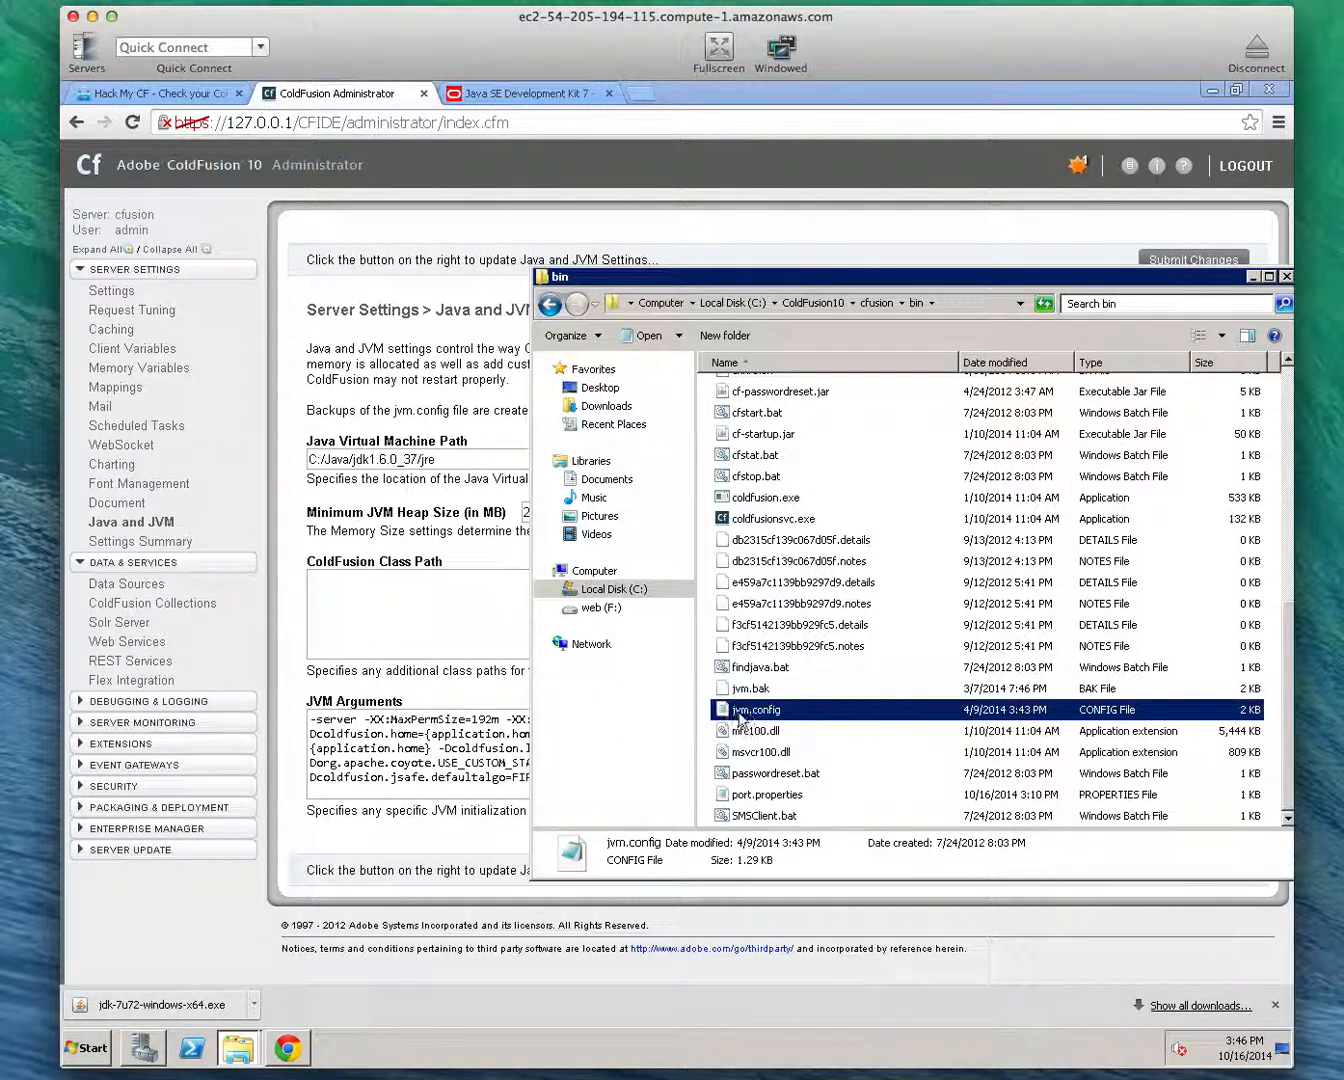
{"action": "right_click", "coordinate": [740, 717]}
{"action": "left_click", "coordinate": [818, 857]}
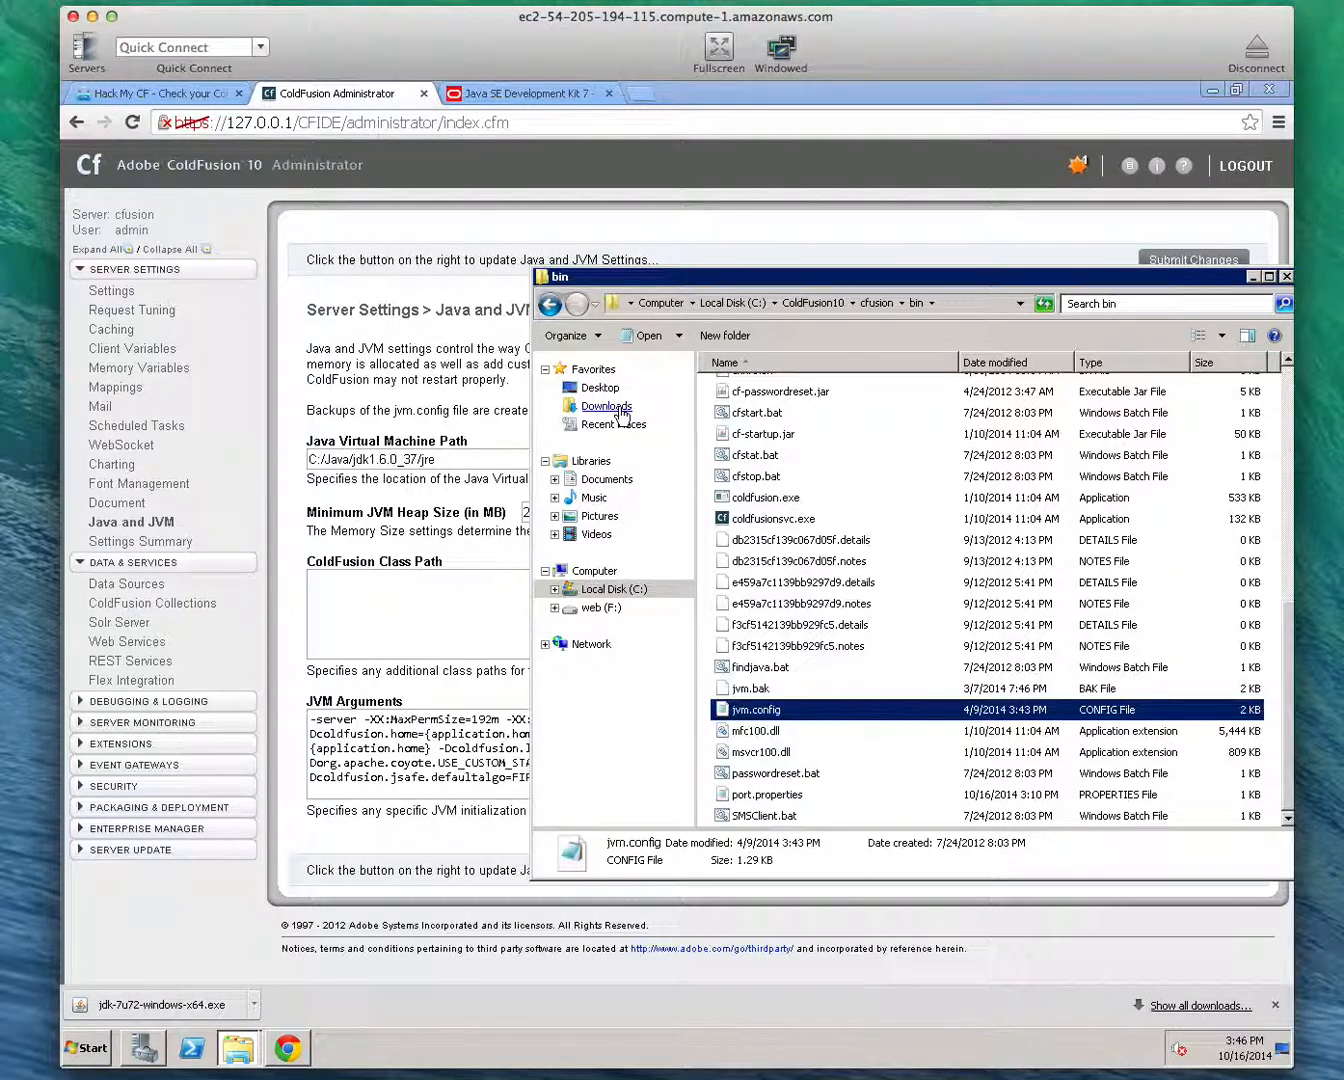
{"action": "left_click", "coordinate": [607, 480]}
{"action": "right_click", "coordinate": [819, 559]}
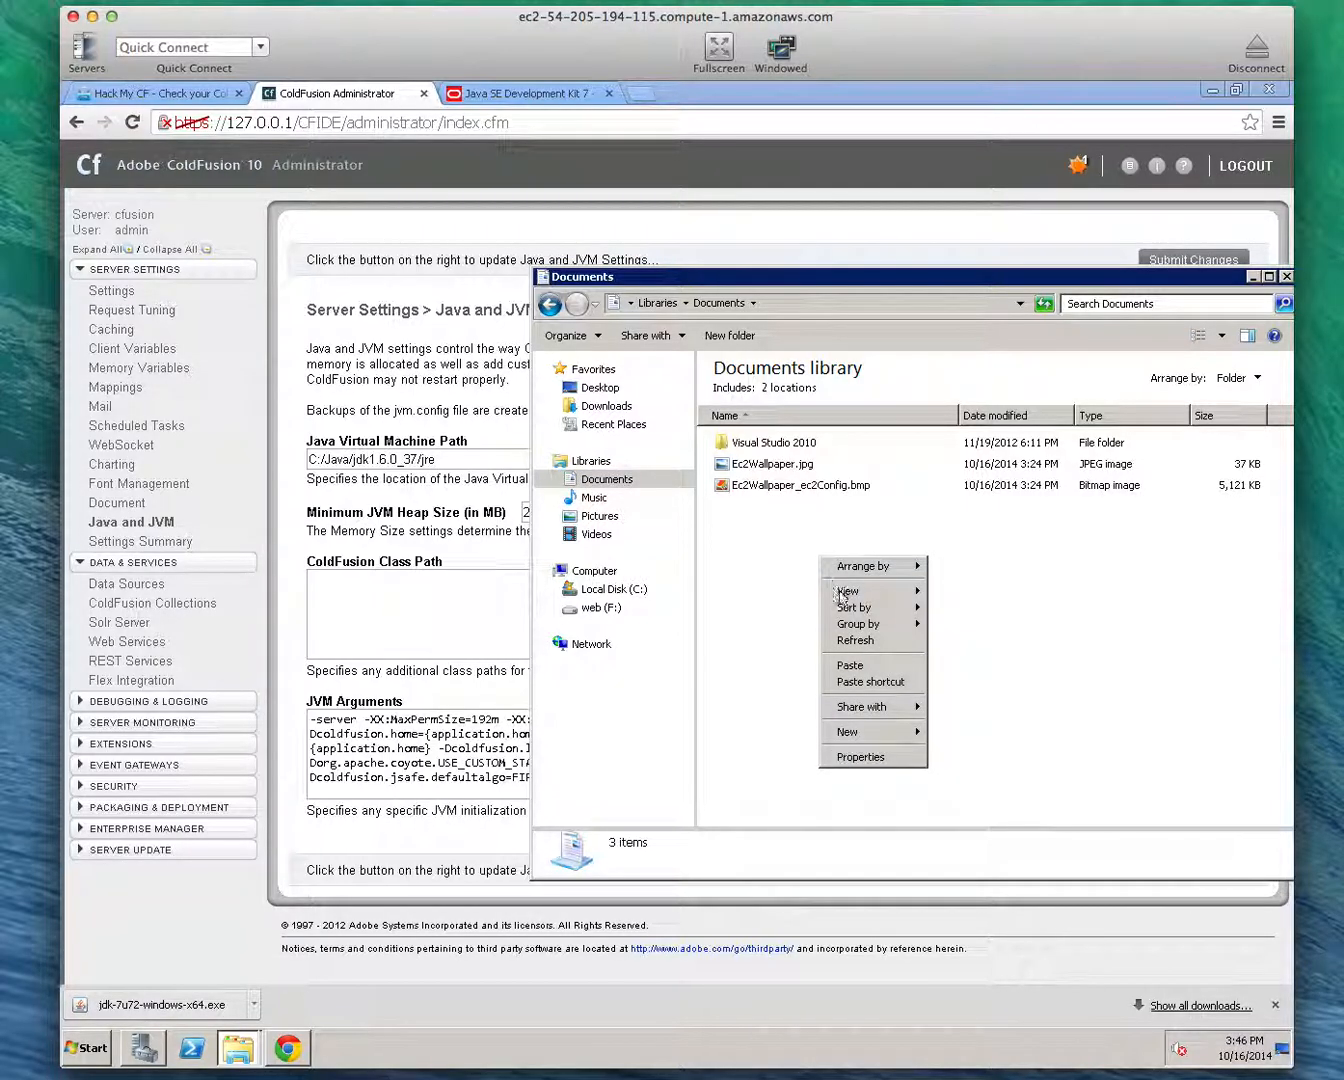
{"action": "left_click", "coordinate": [873, 667]}
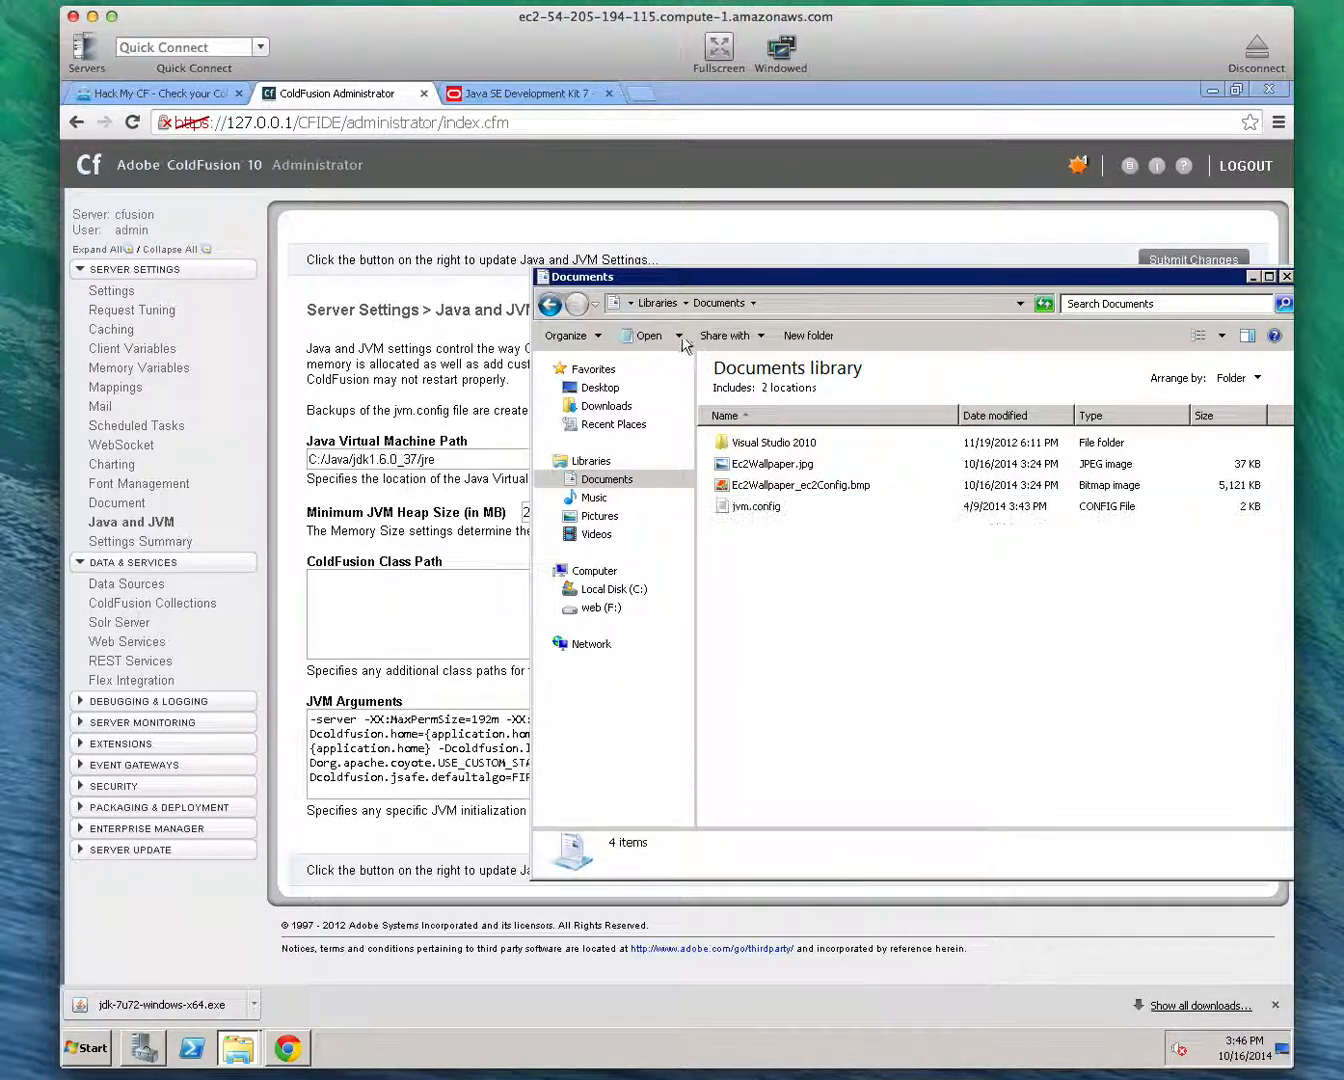
{"action": "left_click", "coordinate": [550, 304]}
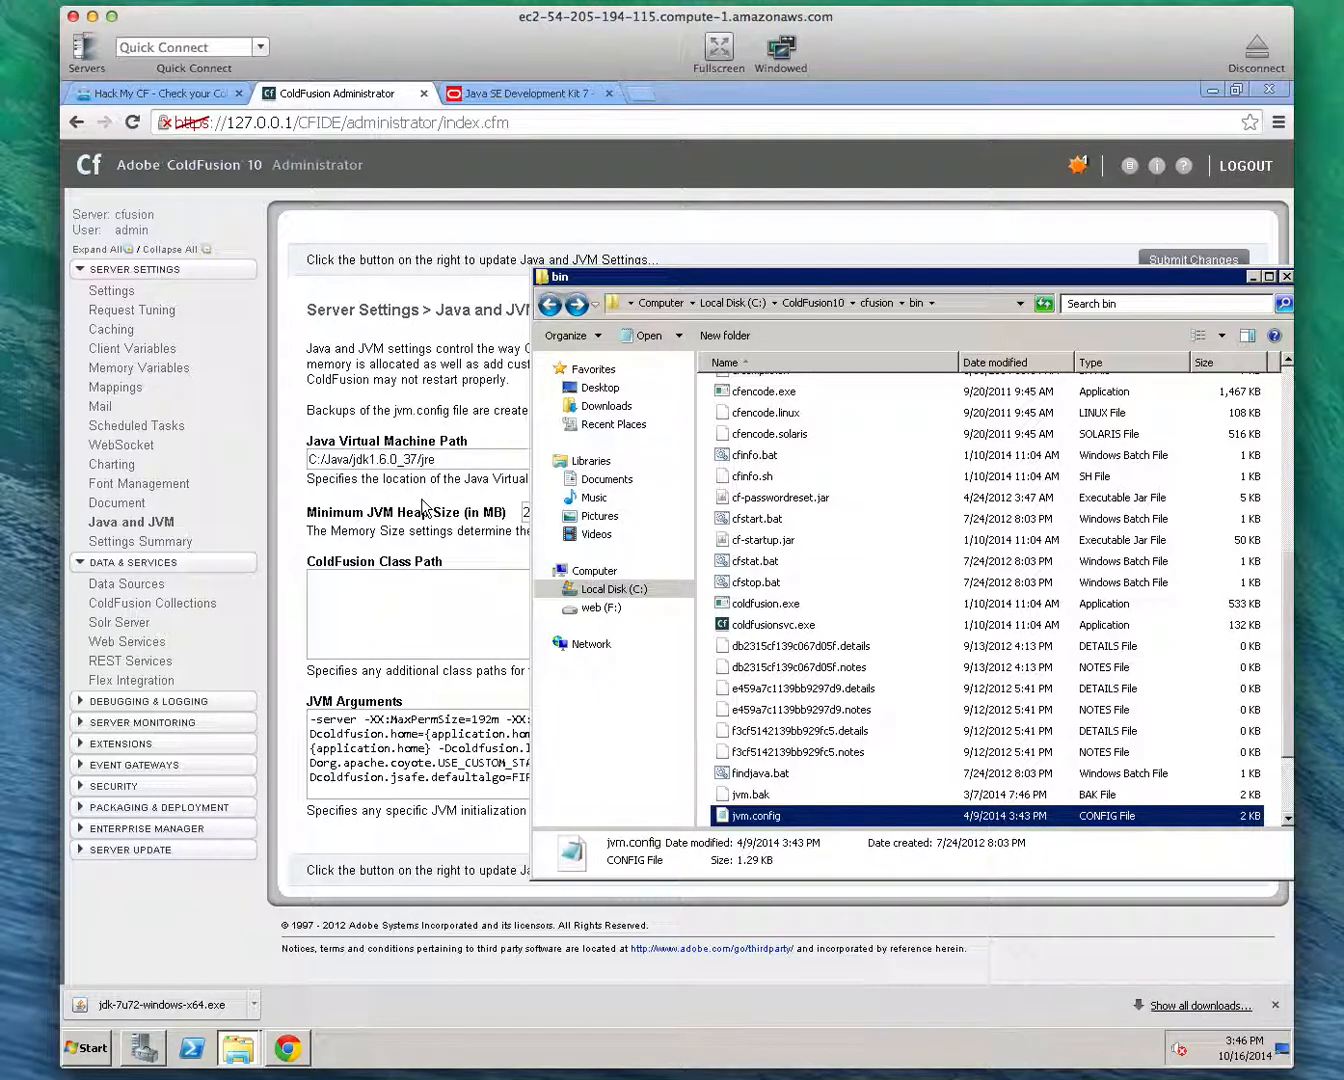
{"action": "left_click", "coordinate": [389, 464]}
{"action": "left_click", "coordinate": [389, 458]}
{"action": "double_click", "coordinate": [381, 459]}
Switch to the bin folder's Explorer window and browse to the jre folder inside C:\Java\jdk1.7.0_72
{"action": "left_click", "coordinate": [238, 1048]}
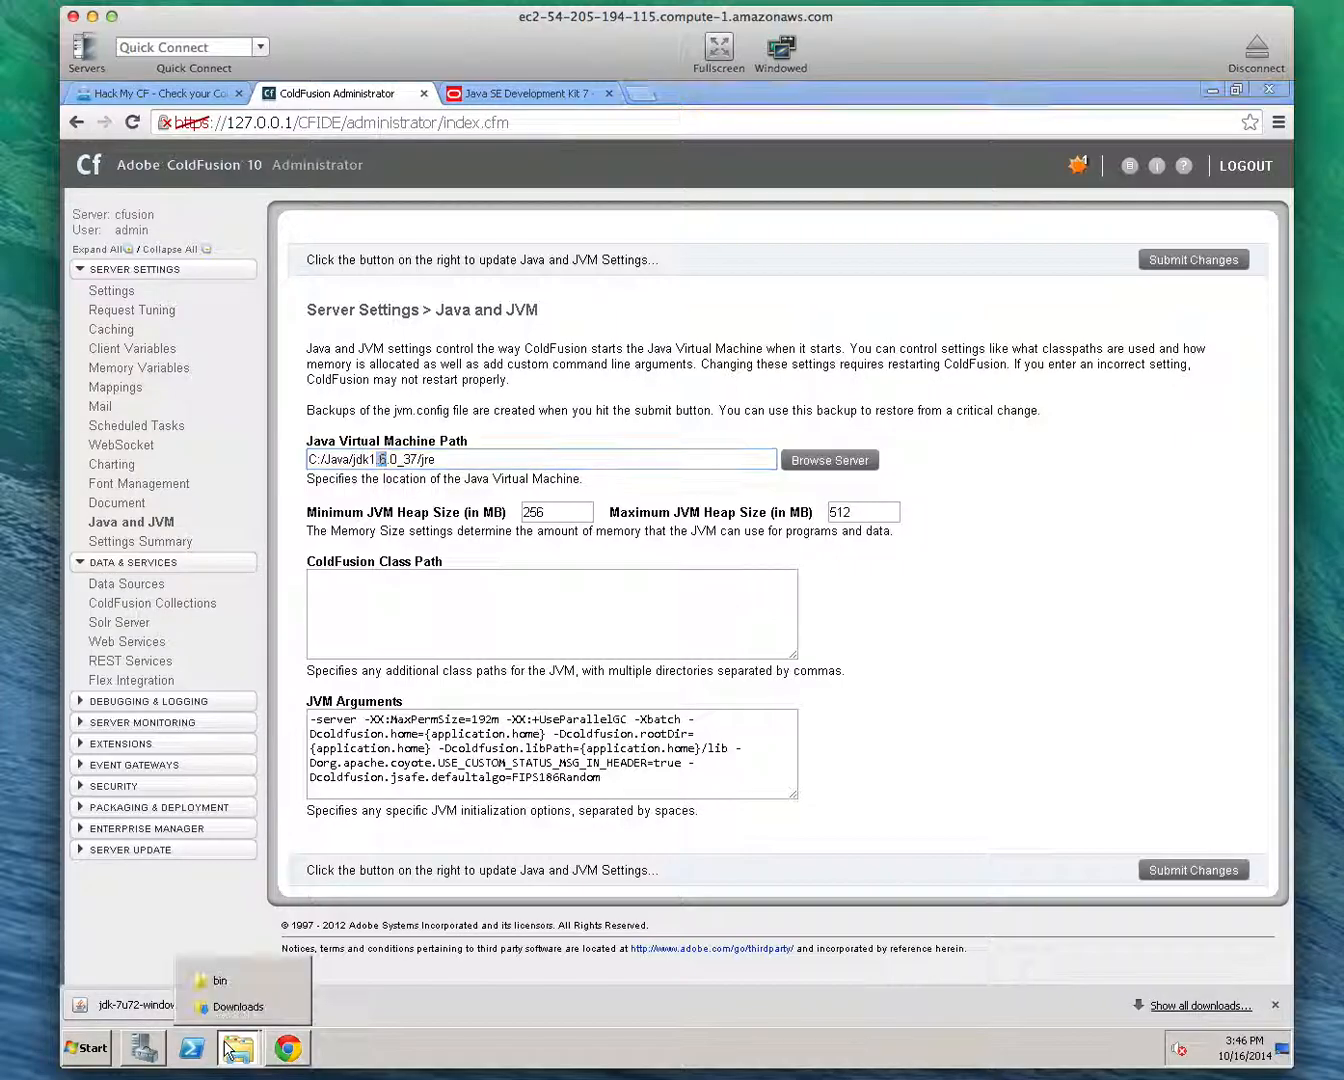
{"action": "left_click", "coordinate": [238, 984]}
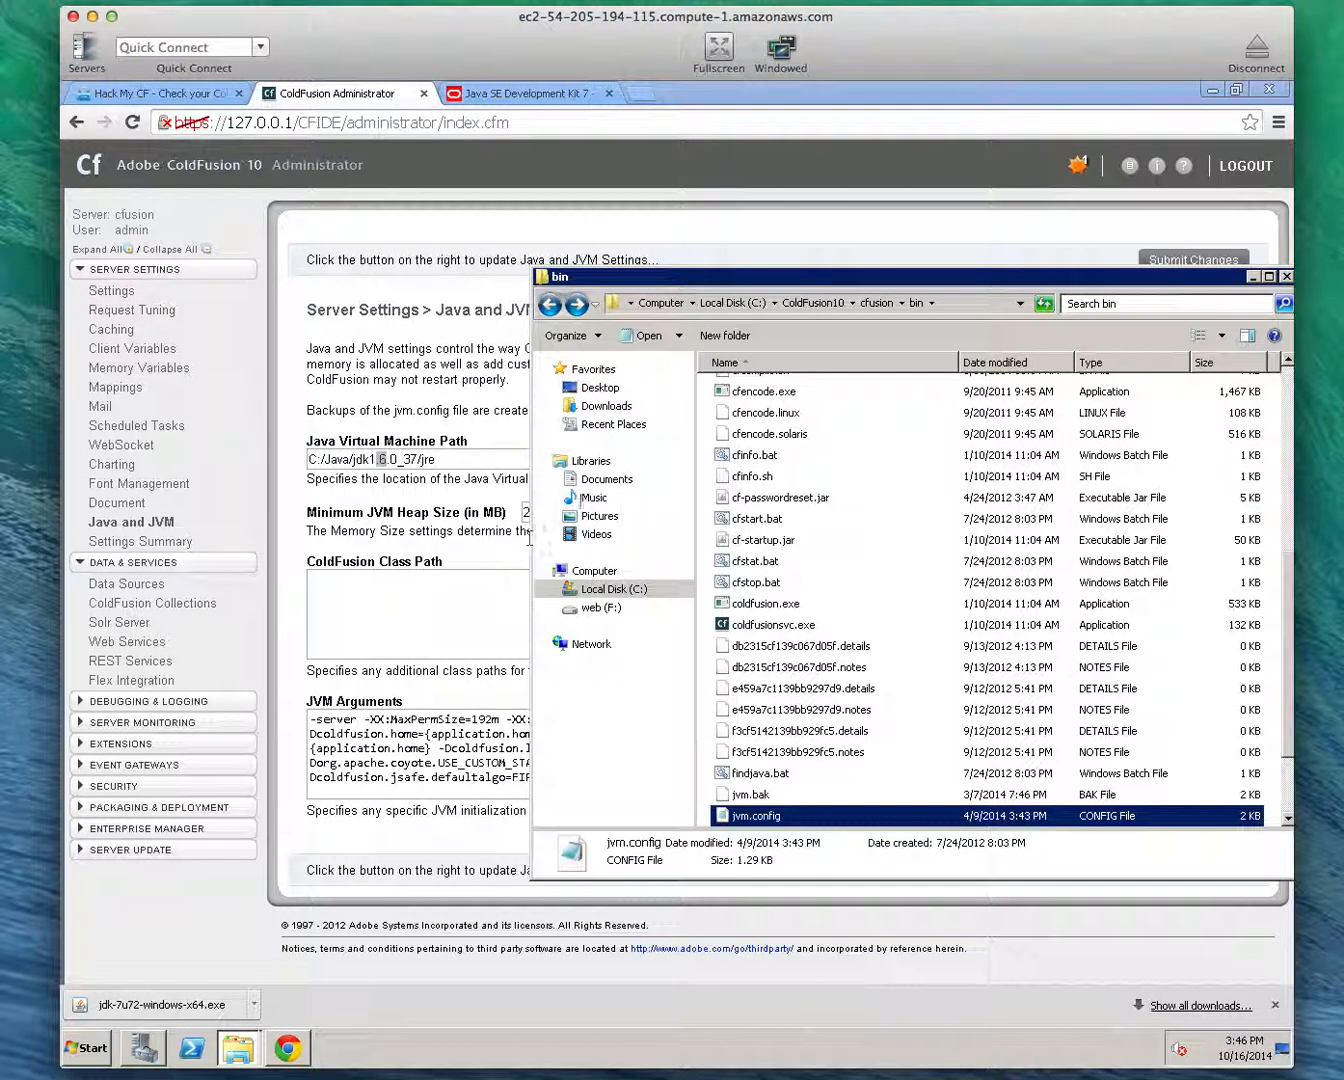
{"action": "left_click", "coordinate": [733, 304]}
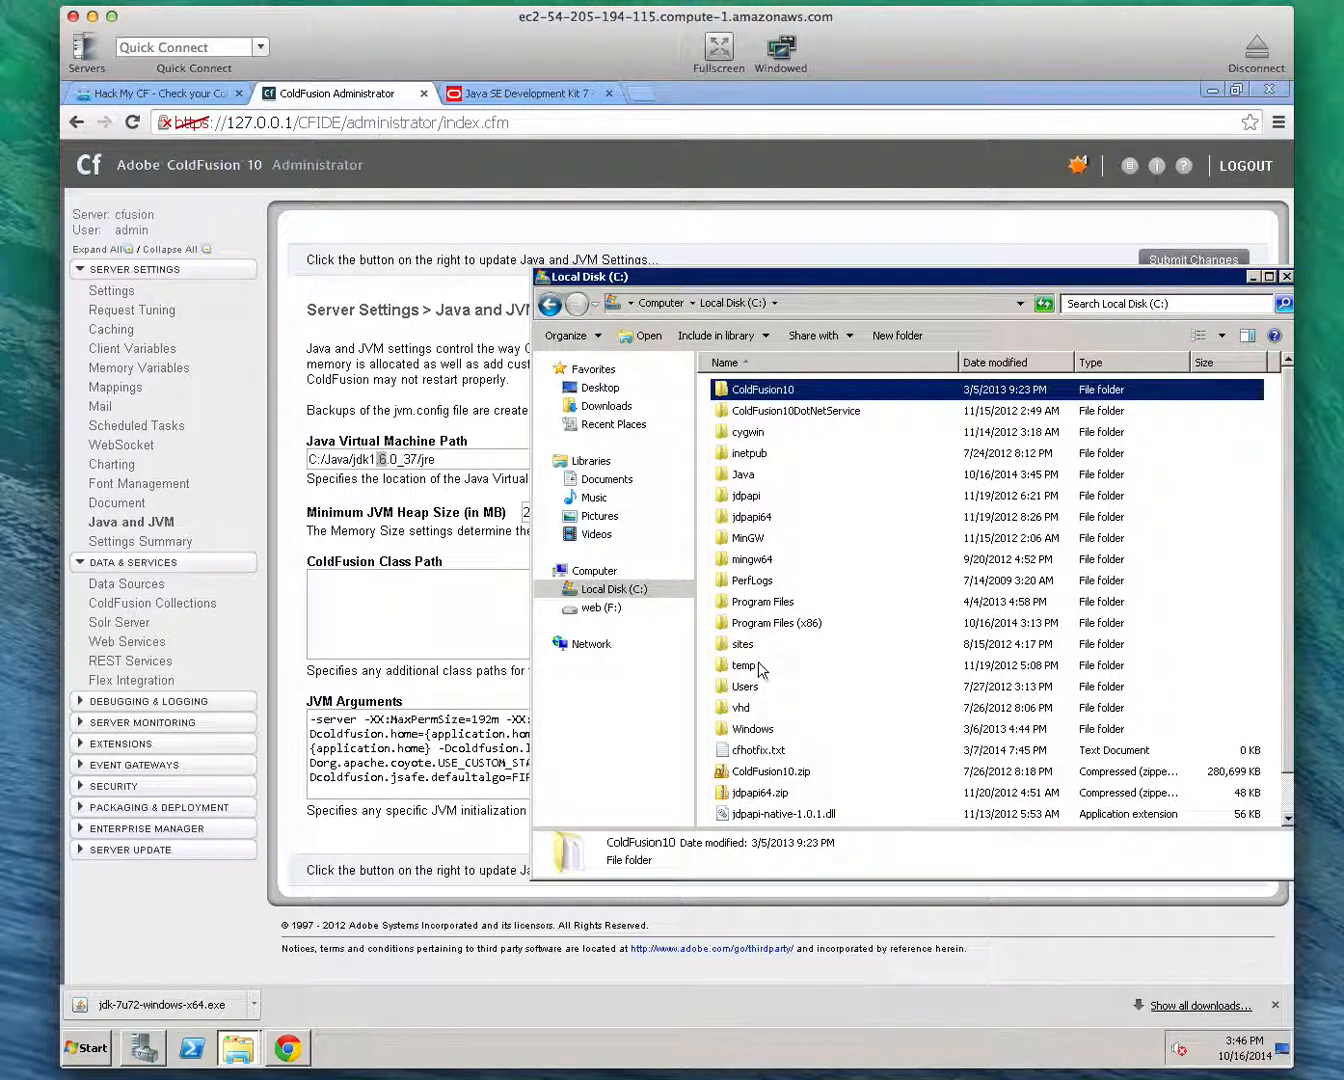
{"action": "double_click", "coordinate": [756, 473]}
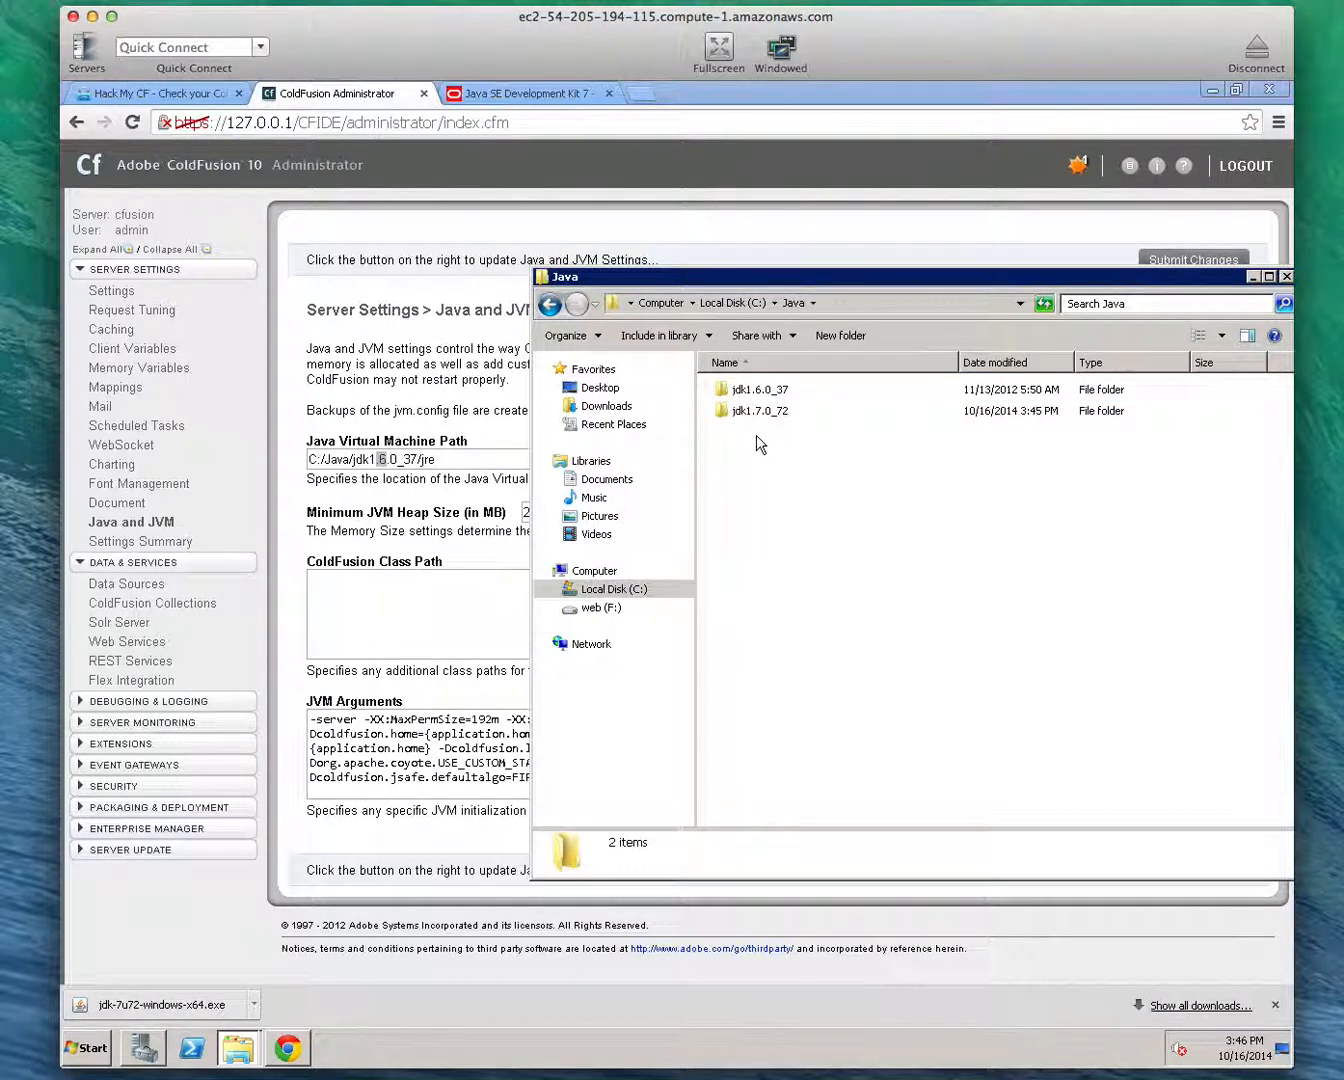
{"action": "double_click", "coordinate": [758, 412]}
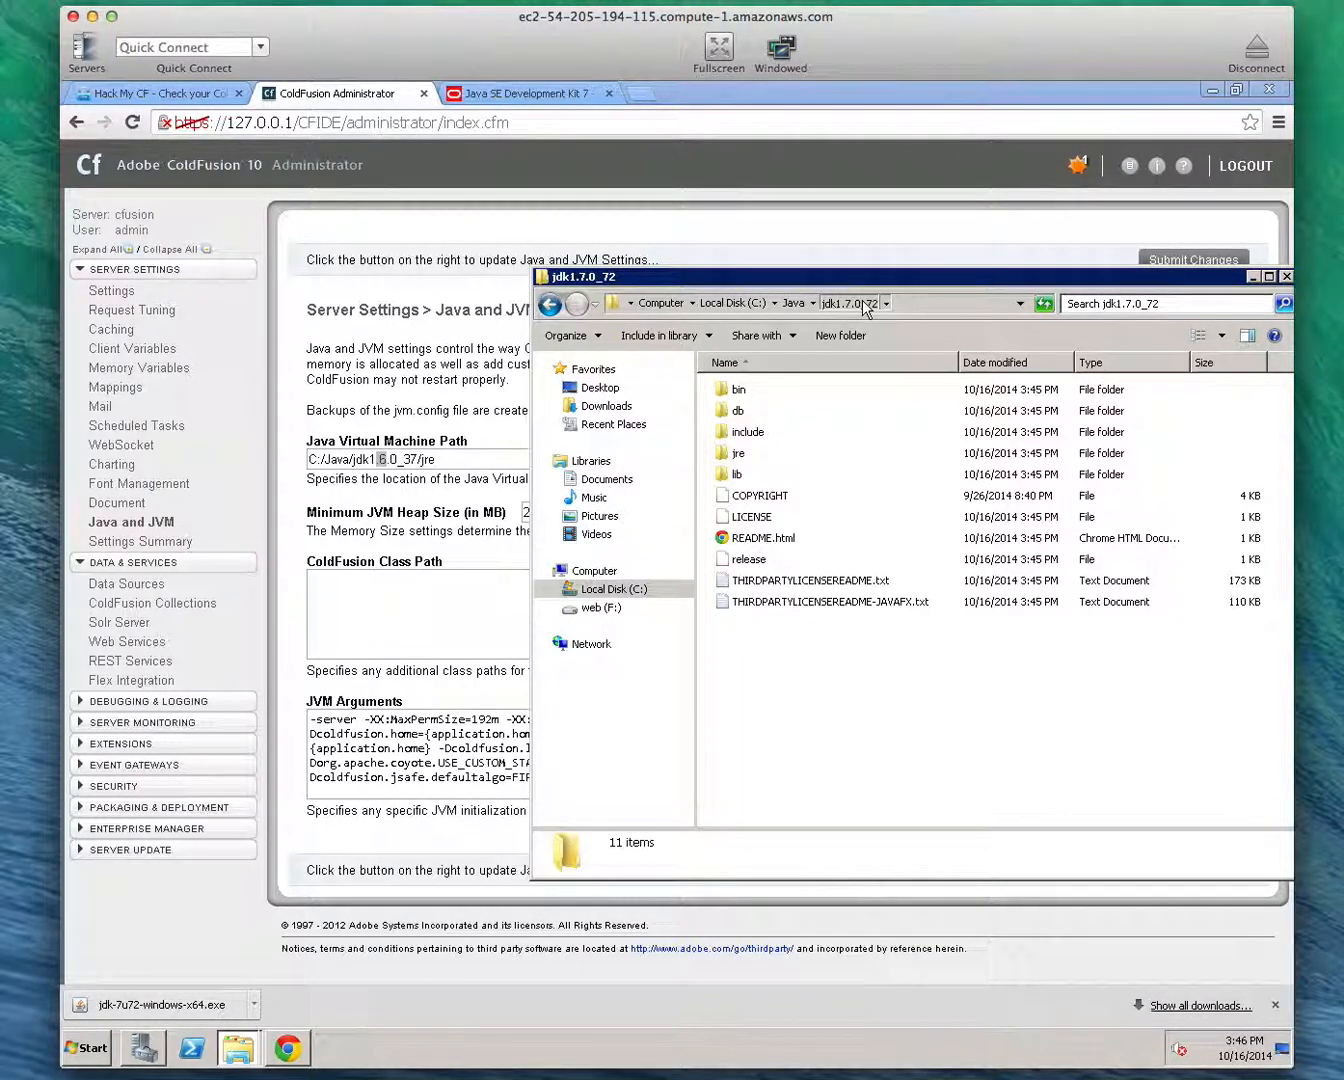
{"action": "left_click", "coordinate": [918, 304]}
{"action": "double_click", "coordinate": [737, 452]}
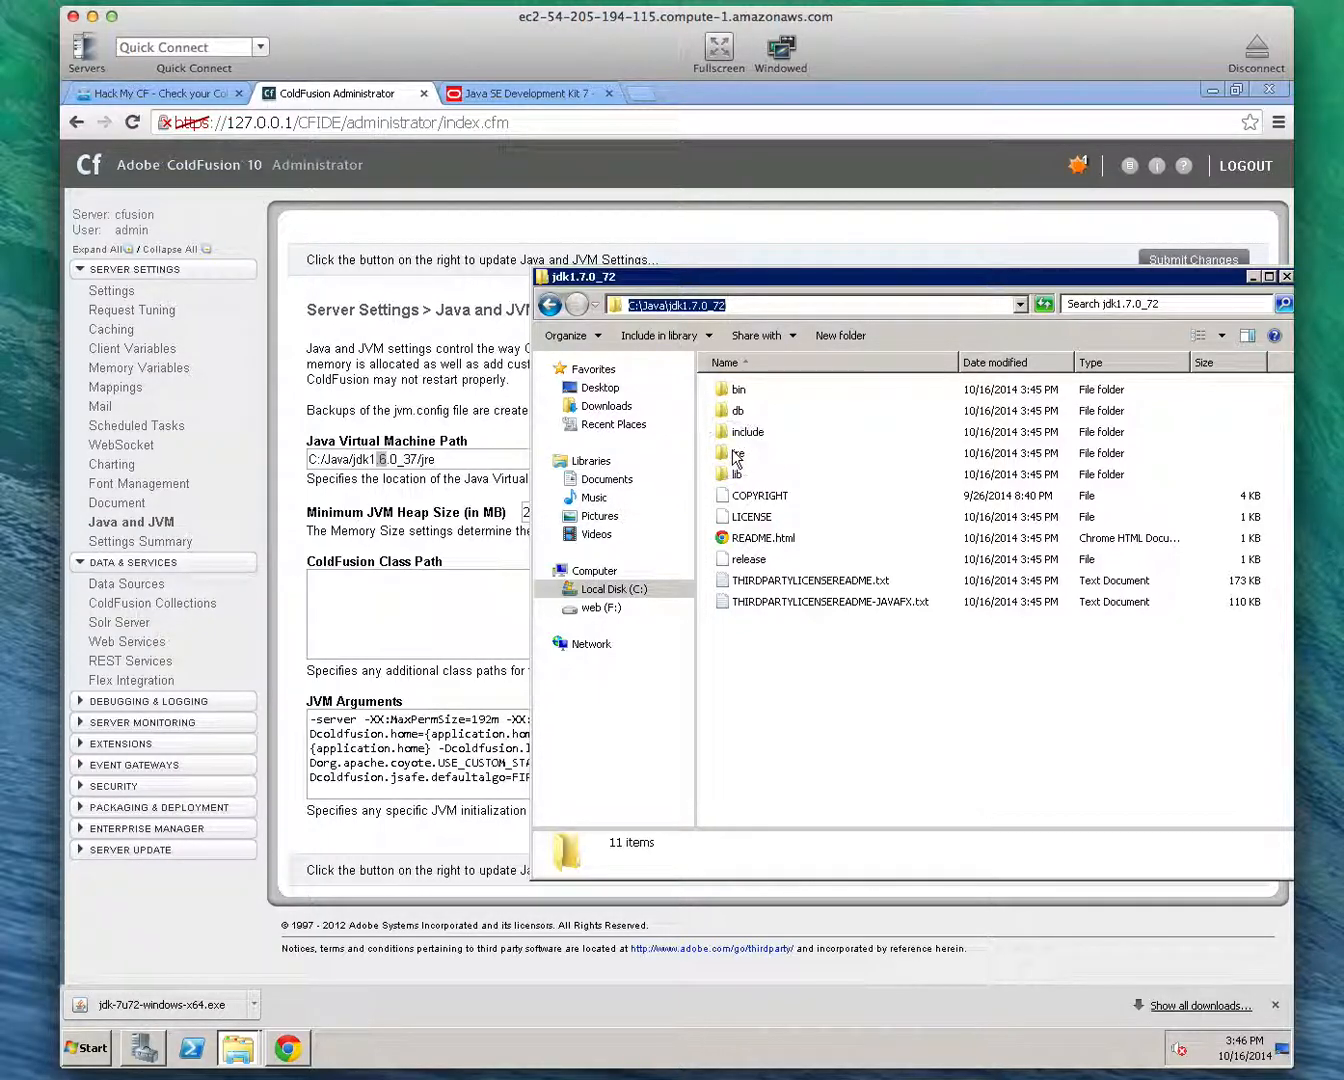
Copy only the folder name jdk1.7.0_72 from the jre folder's full path
{"action": "left_click", "coordinate": [937, 303]}
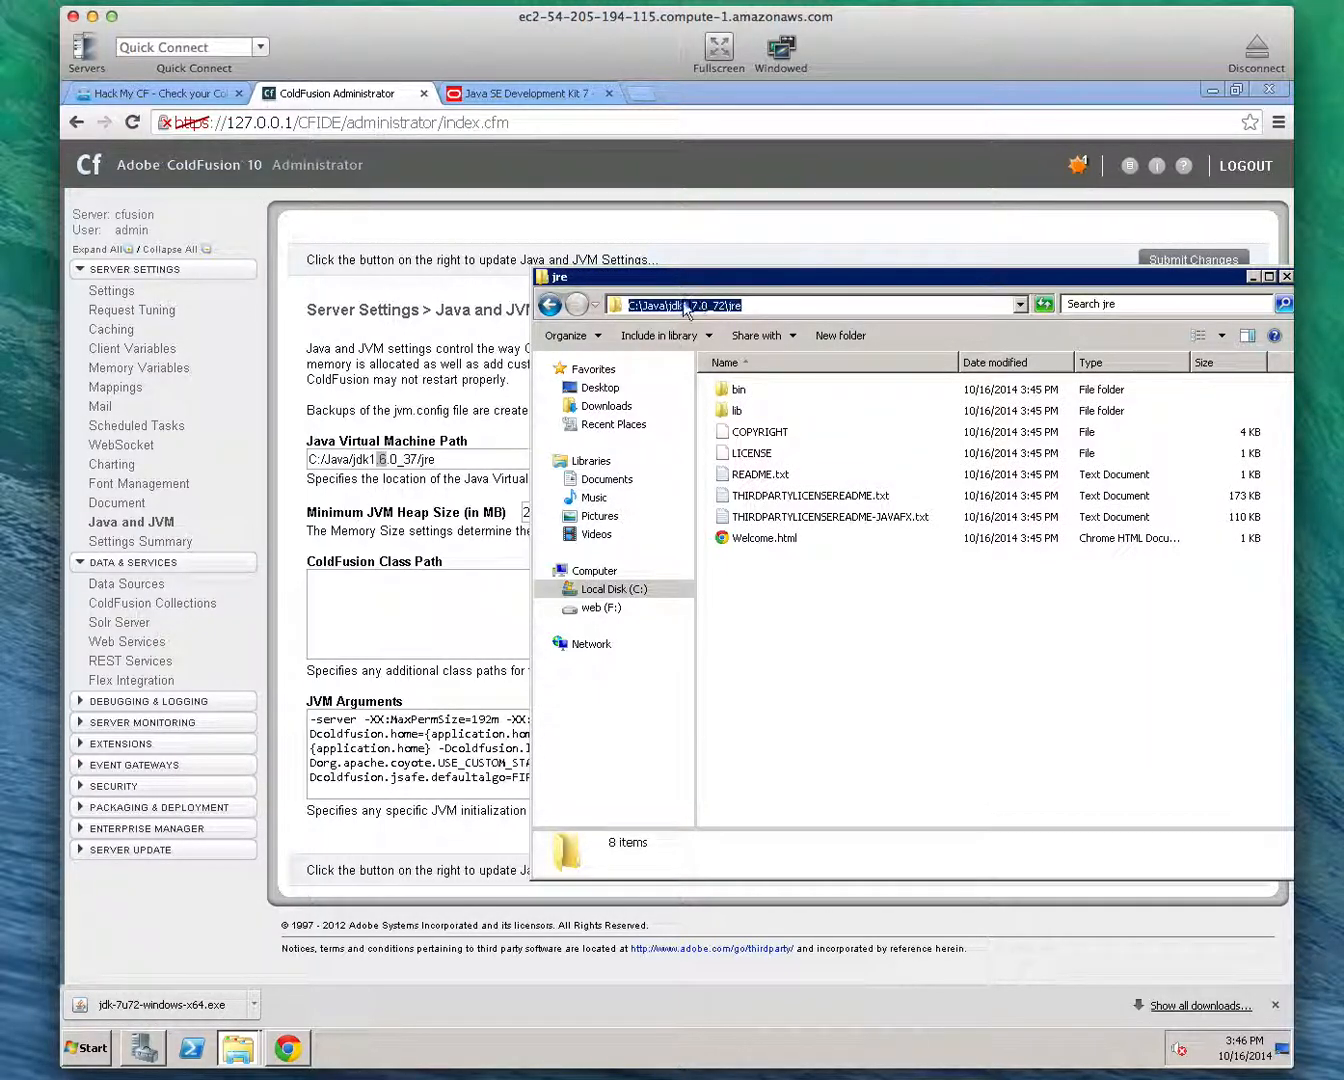
{"action": "left_click_drag", "start_coordinate": [668, 305], "coordinate": [725, 305]}
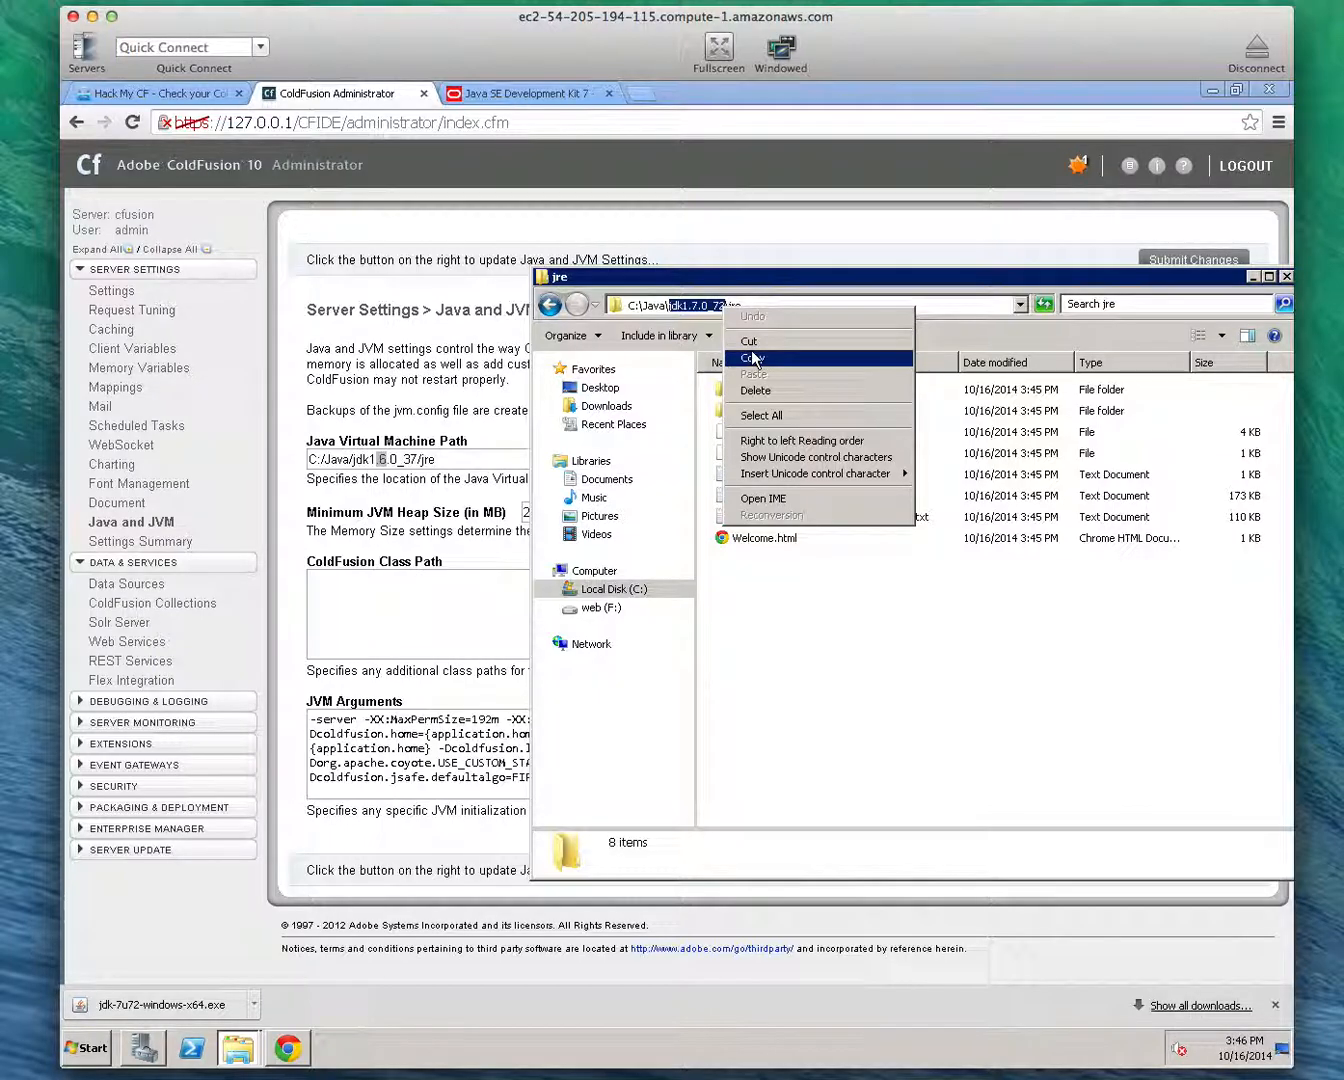
{"action": "left_click", "coordinate": [752, 358]}
Set the Java Virtual Machine Path in the ColdFusion Administrator to C:/Java/jdk1.7.0_72/jre using the copied folder name, and submit the changes
{"action": "left_click", "coordinate": [460, 366]}
{"action": "left_click", "coordinate": [374, 462]}
{"action": "left_click_drag", "start_coordinate": [375, 463], "coordinate": [416, 464]}
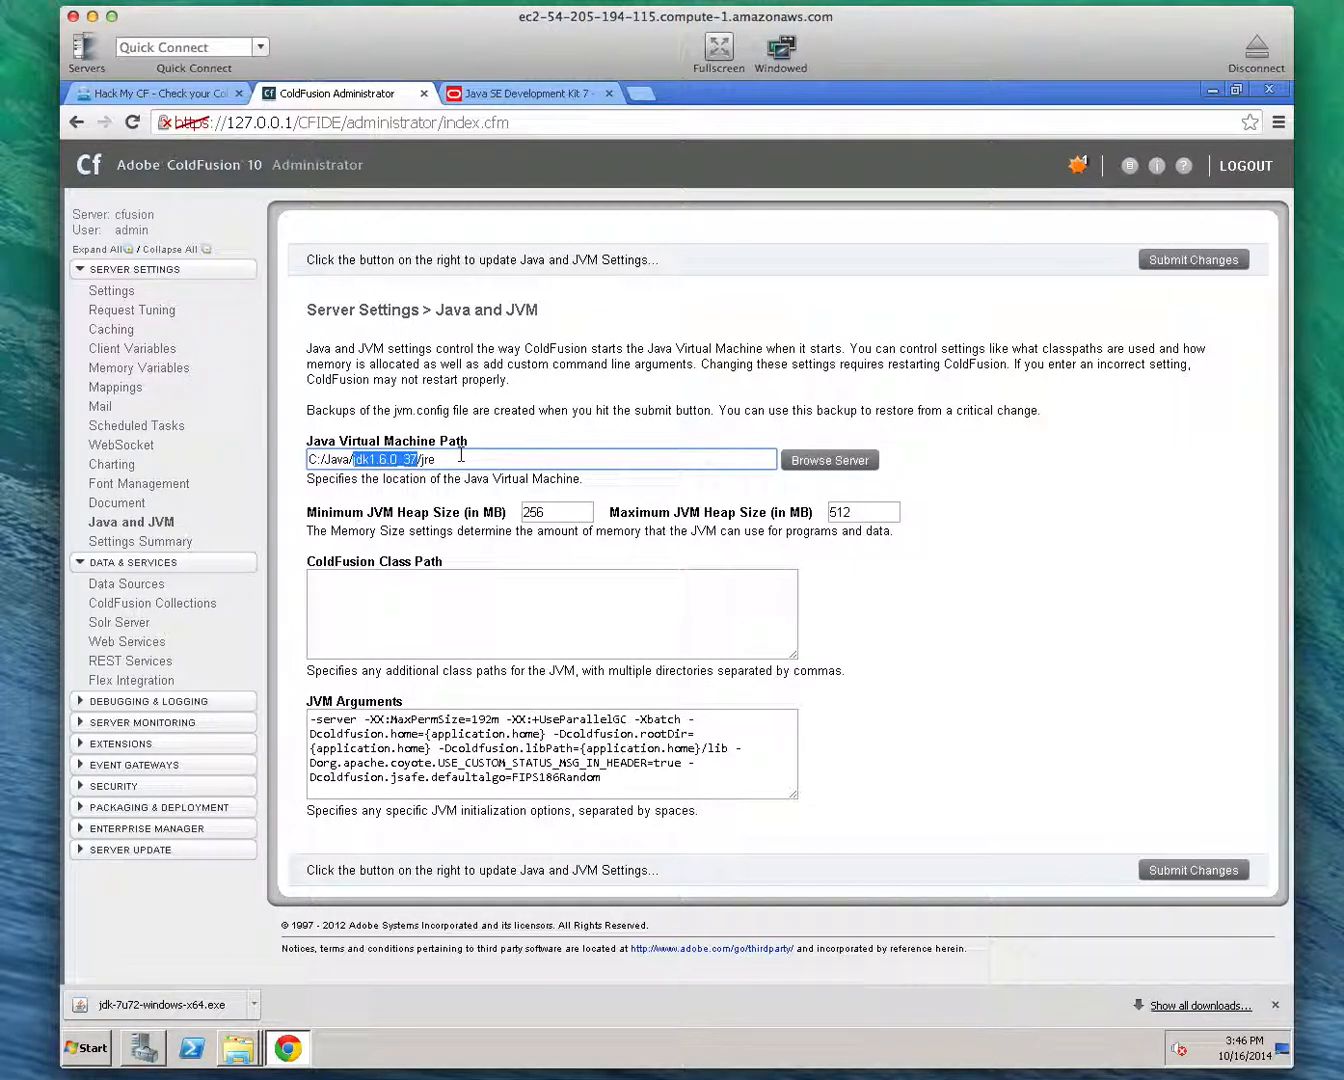
{"action": "key", "text": "BackSpace"}
{"action": "key", "text": "ctrl+v"}
{"action": "left_click", "coordinate": [452, 465]}
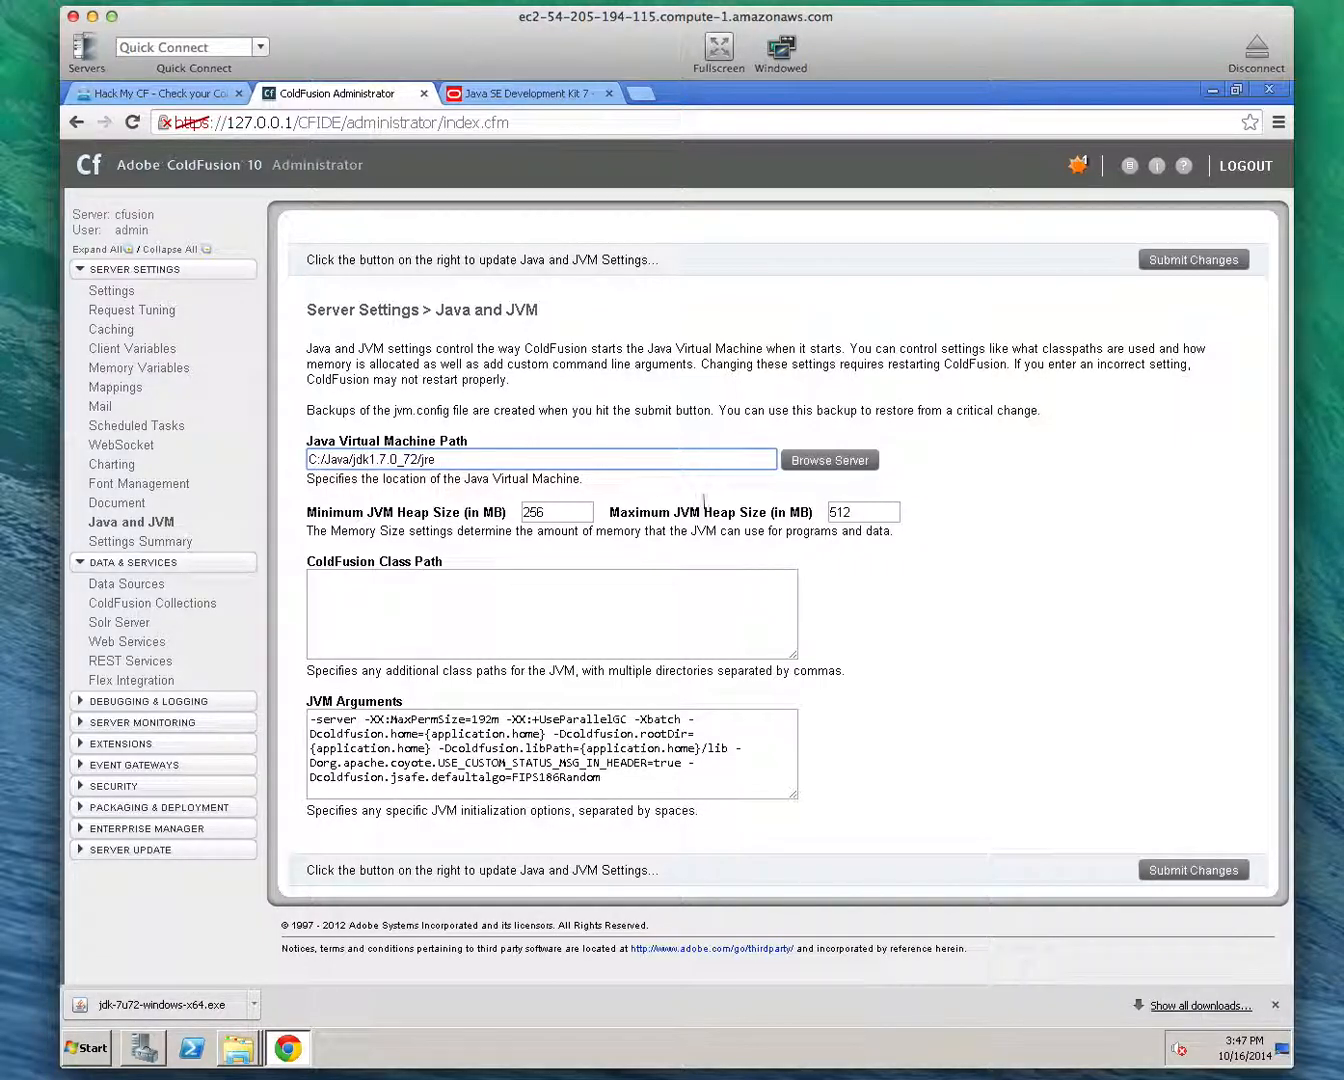
{"action": "left_click", "coordinate": [1213, 870]}
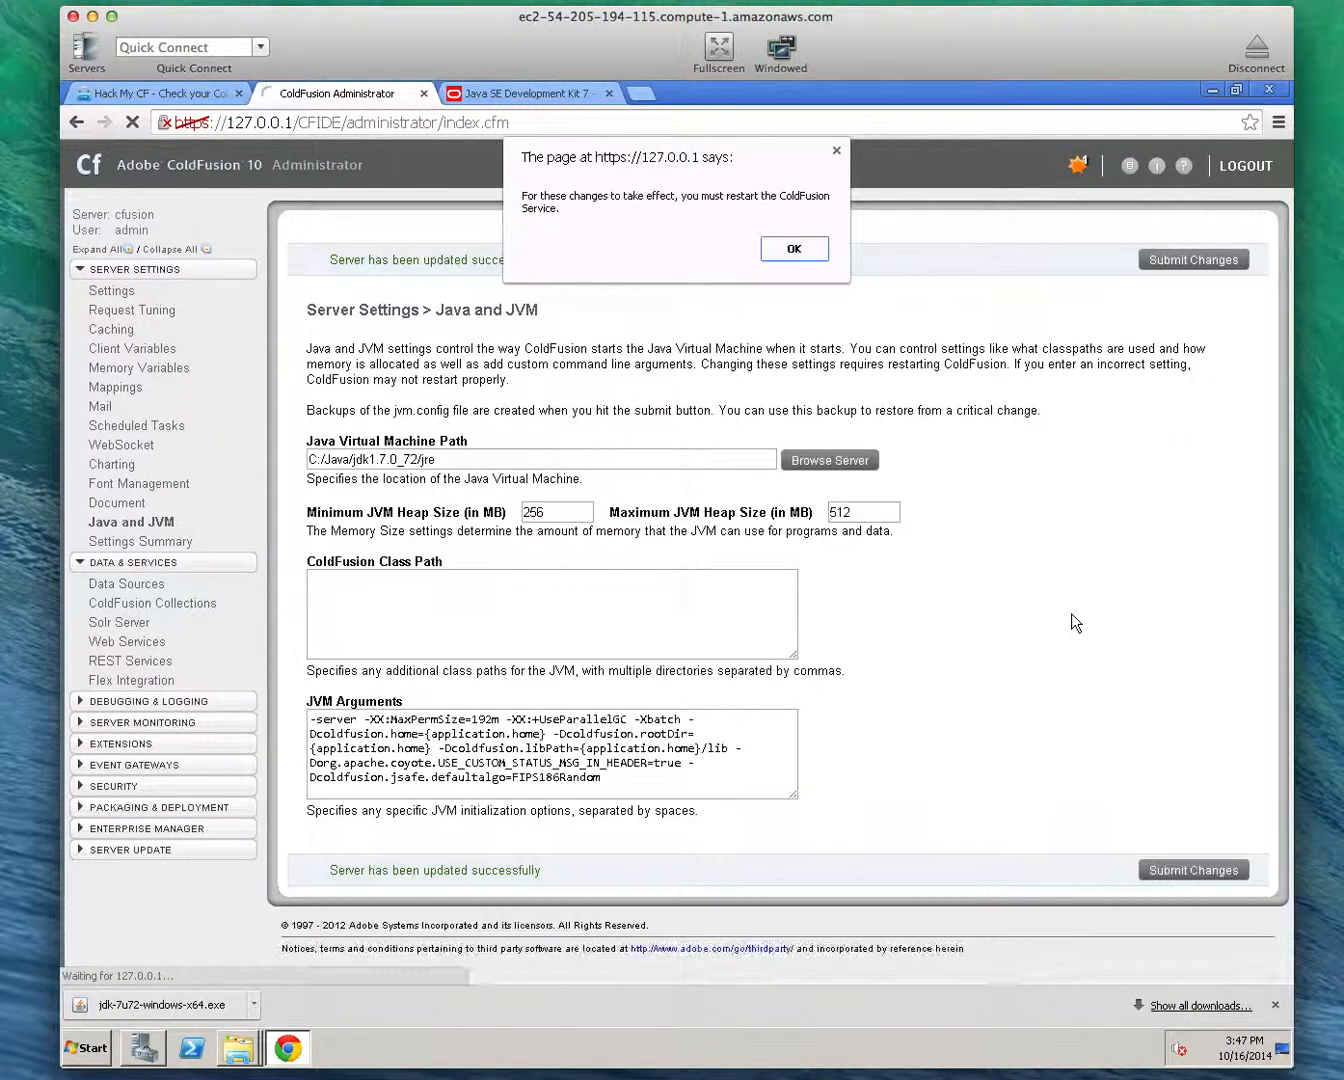
{"action": "left_click", "coordinate": [788, 250]}
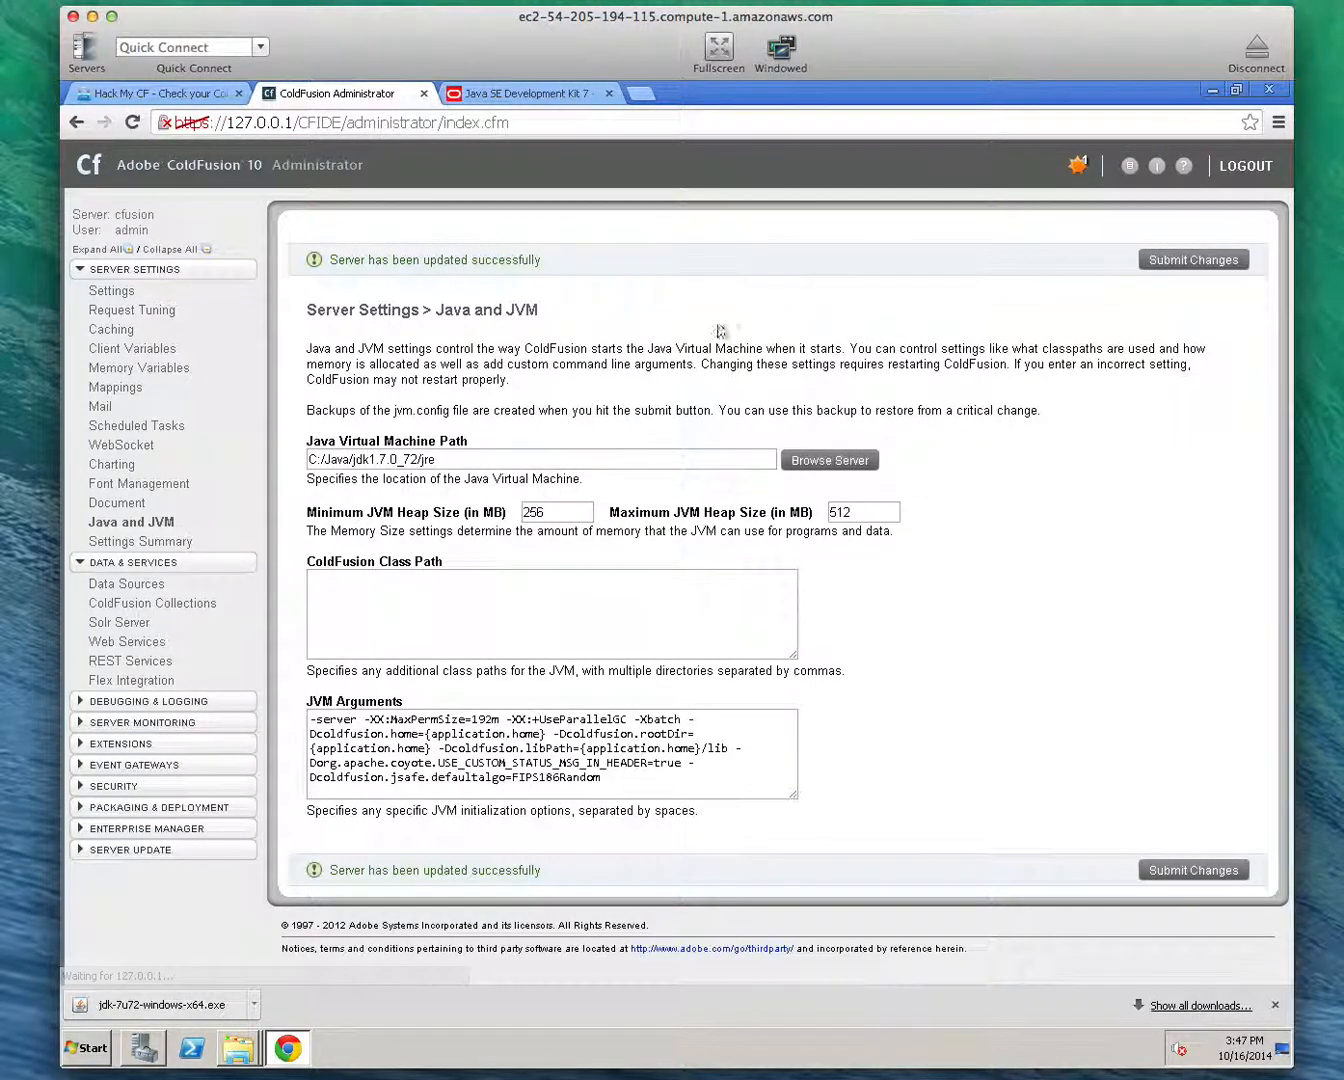
Open the Windows Services console and restart the ColdFusion 10 Application Server service
{"action": "left_click", "coordinate": [88, 1060]}
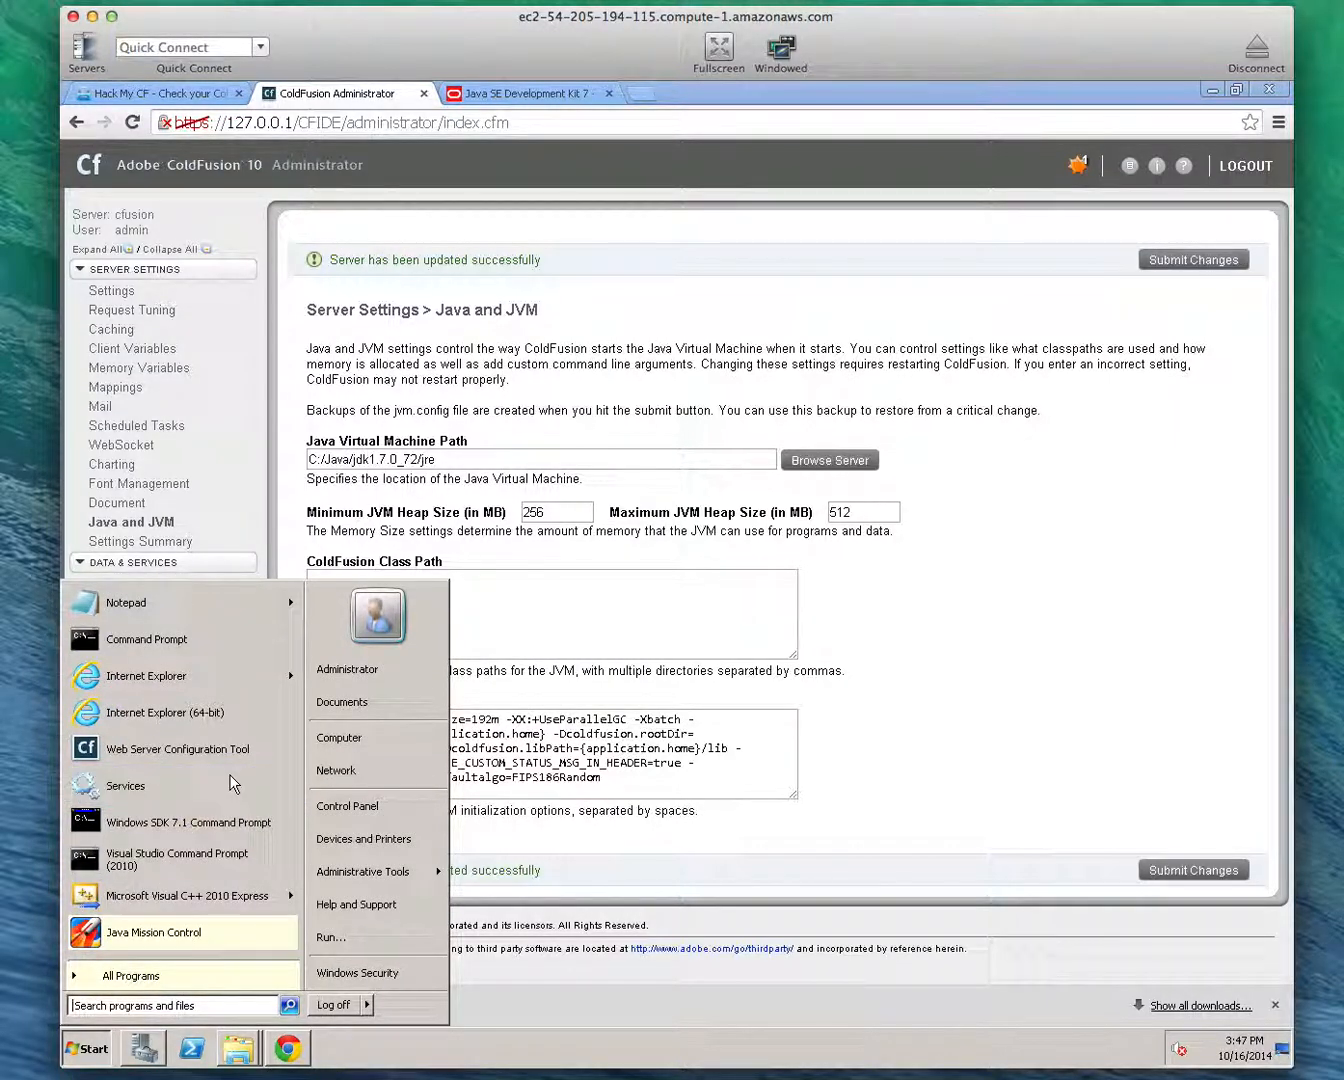
{"action": "left_click", "coordinate": [268, 780]}
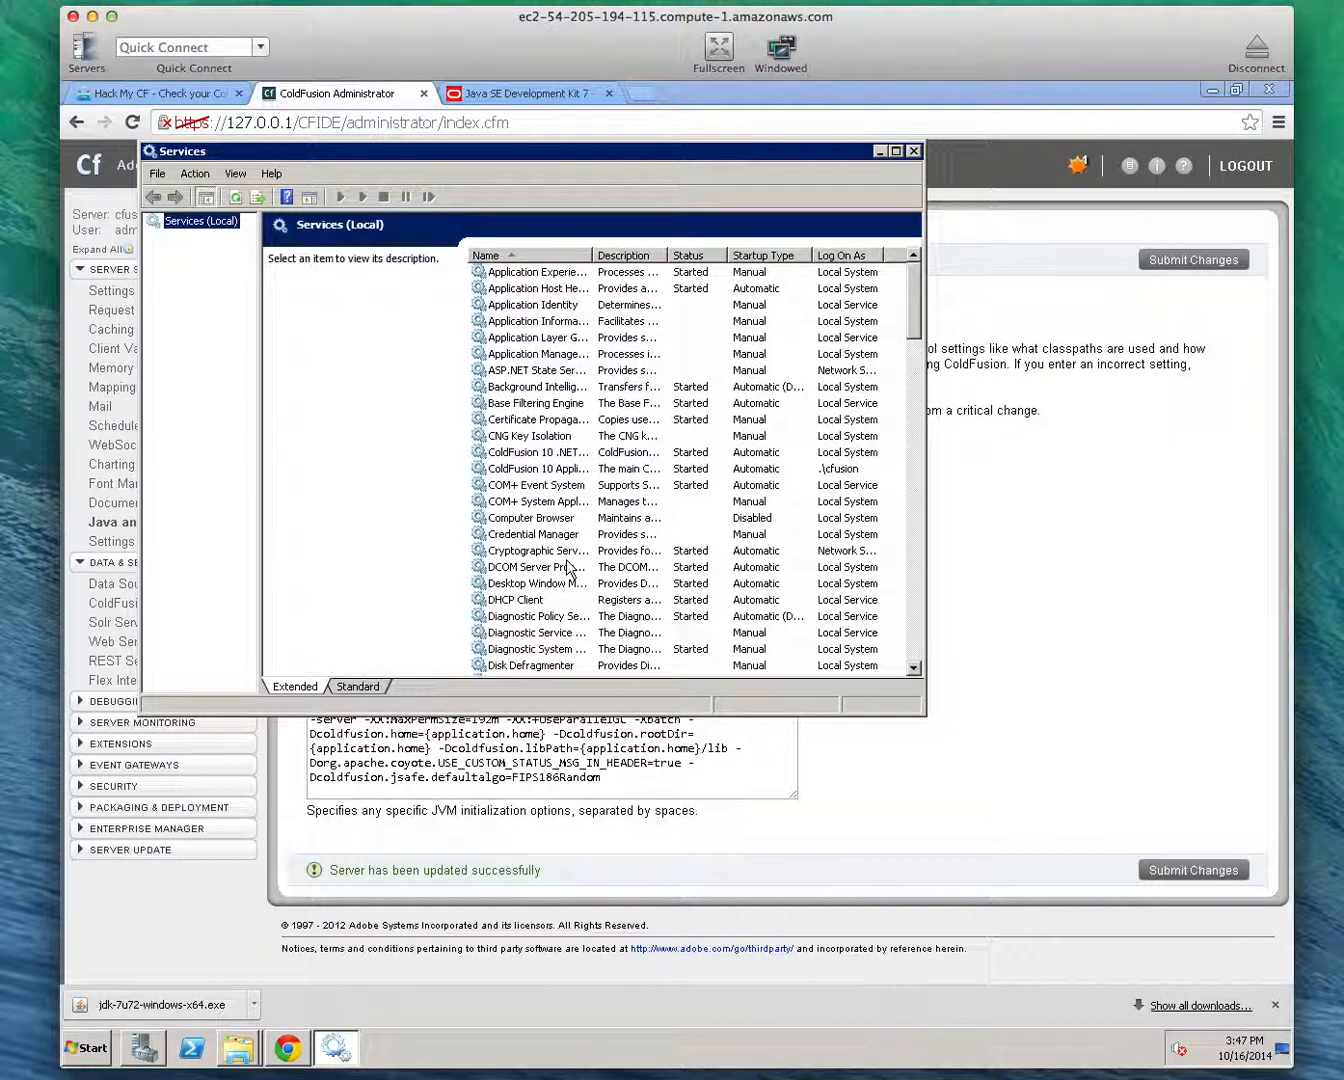
{"action": "left_click", "coordinate": [549, 468]}
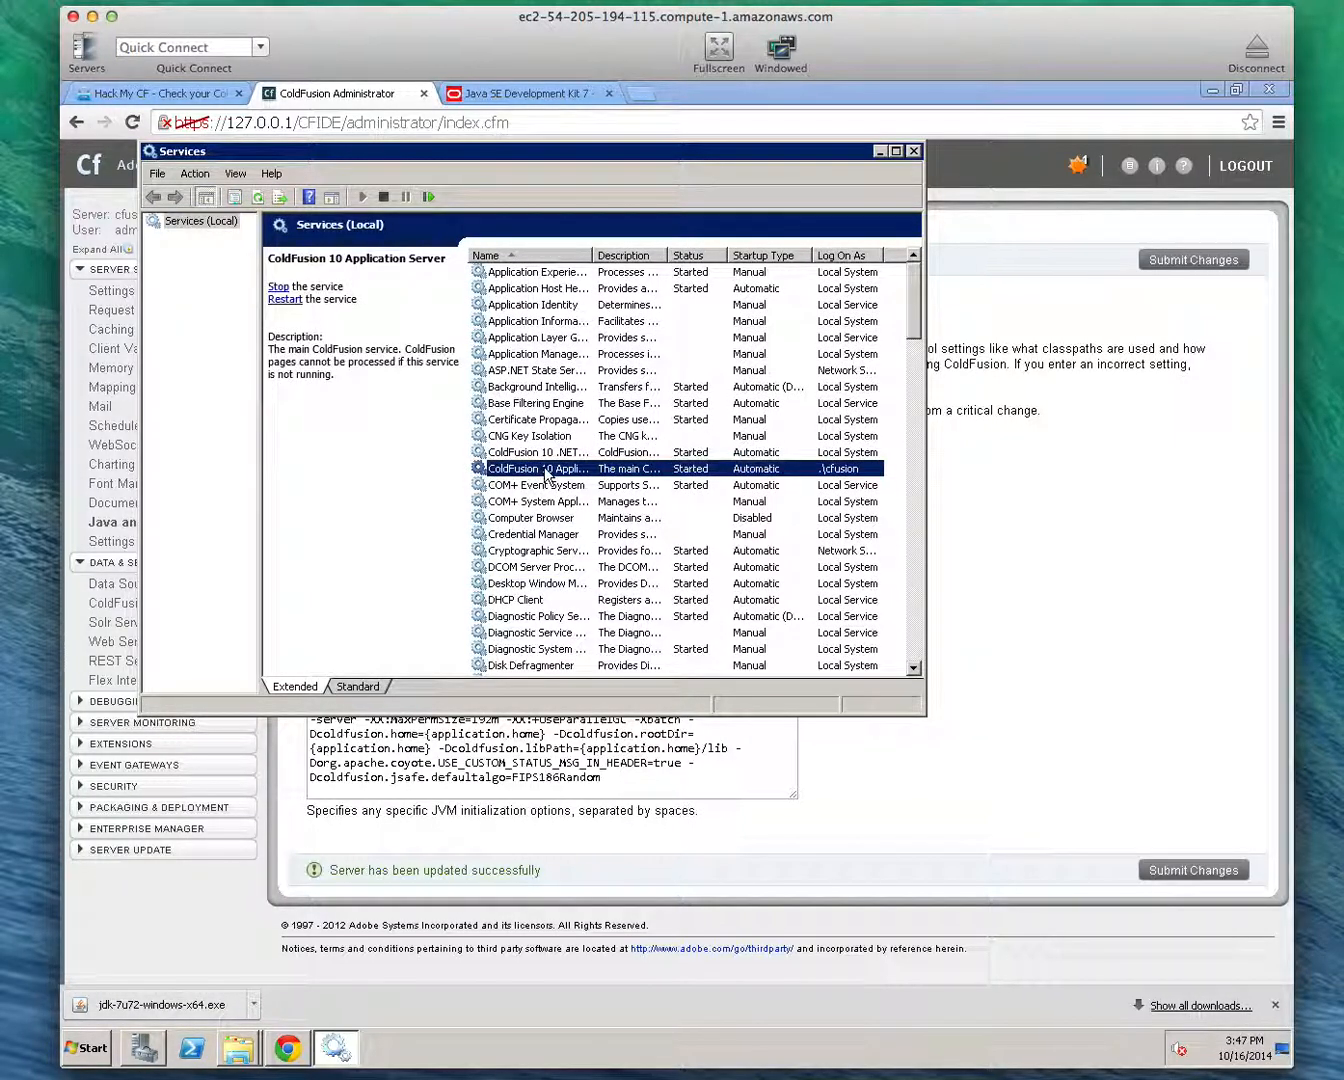
{"action": "left_click", "coordinate": [427, 200]}
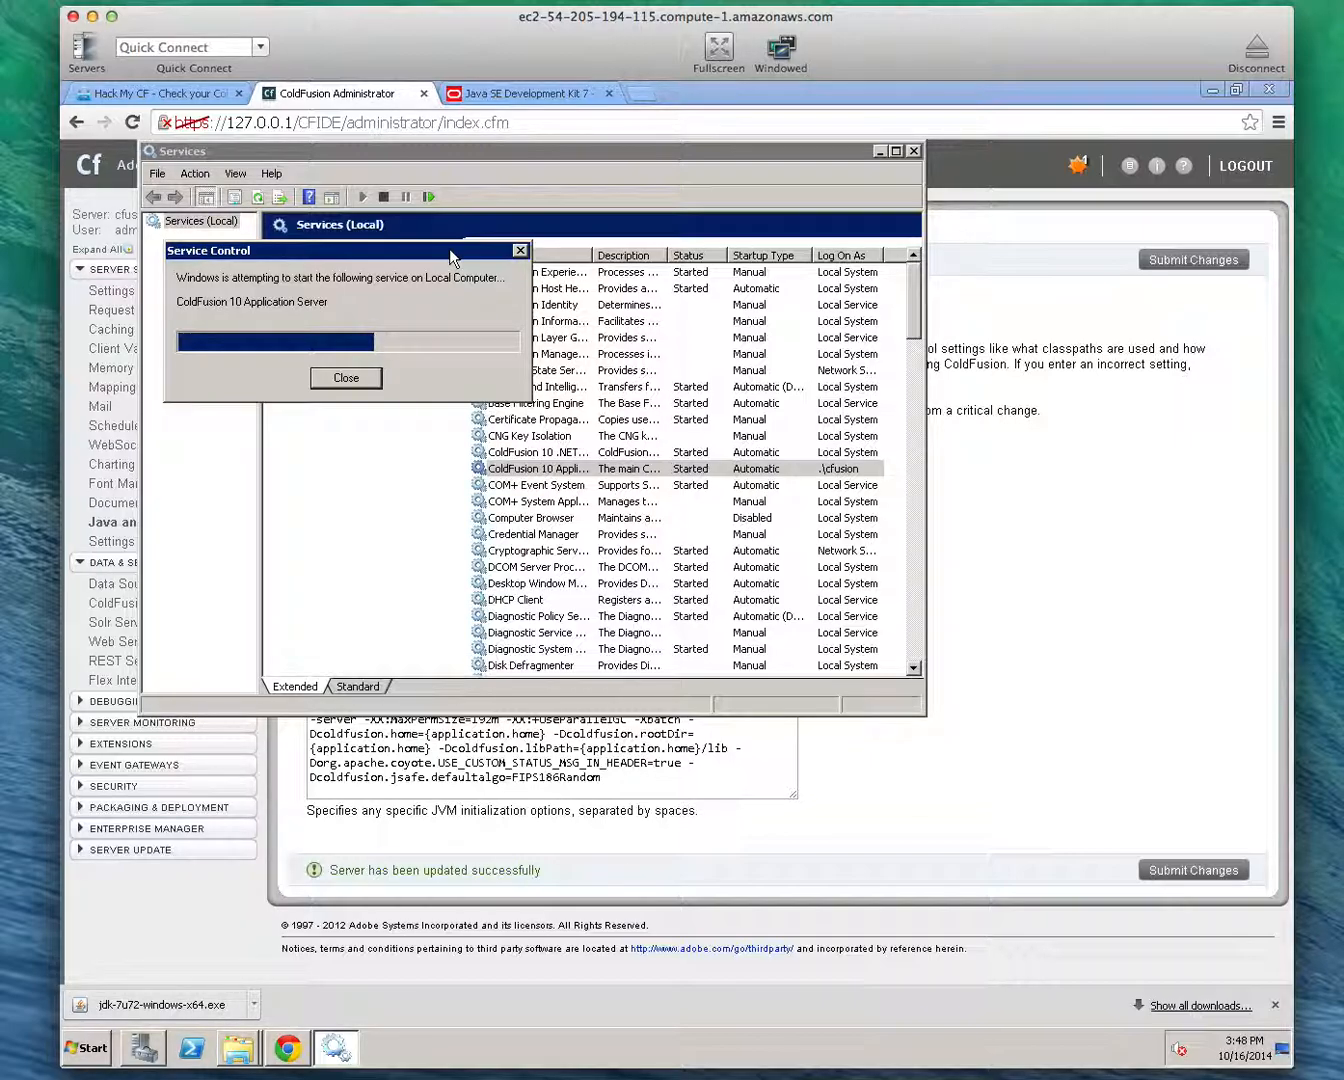
Return to the ColdFusion Administrator in the browser and reload its index.cfm page
{"action": "left_click", "coordinate": [1097, 392]}
{"action": "left_click", "coordinate": [520, 124]}
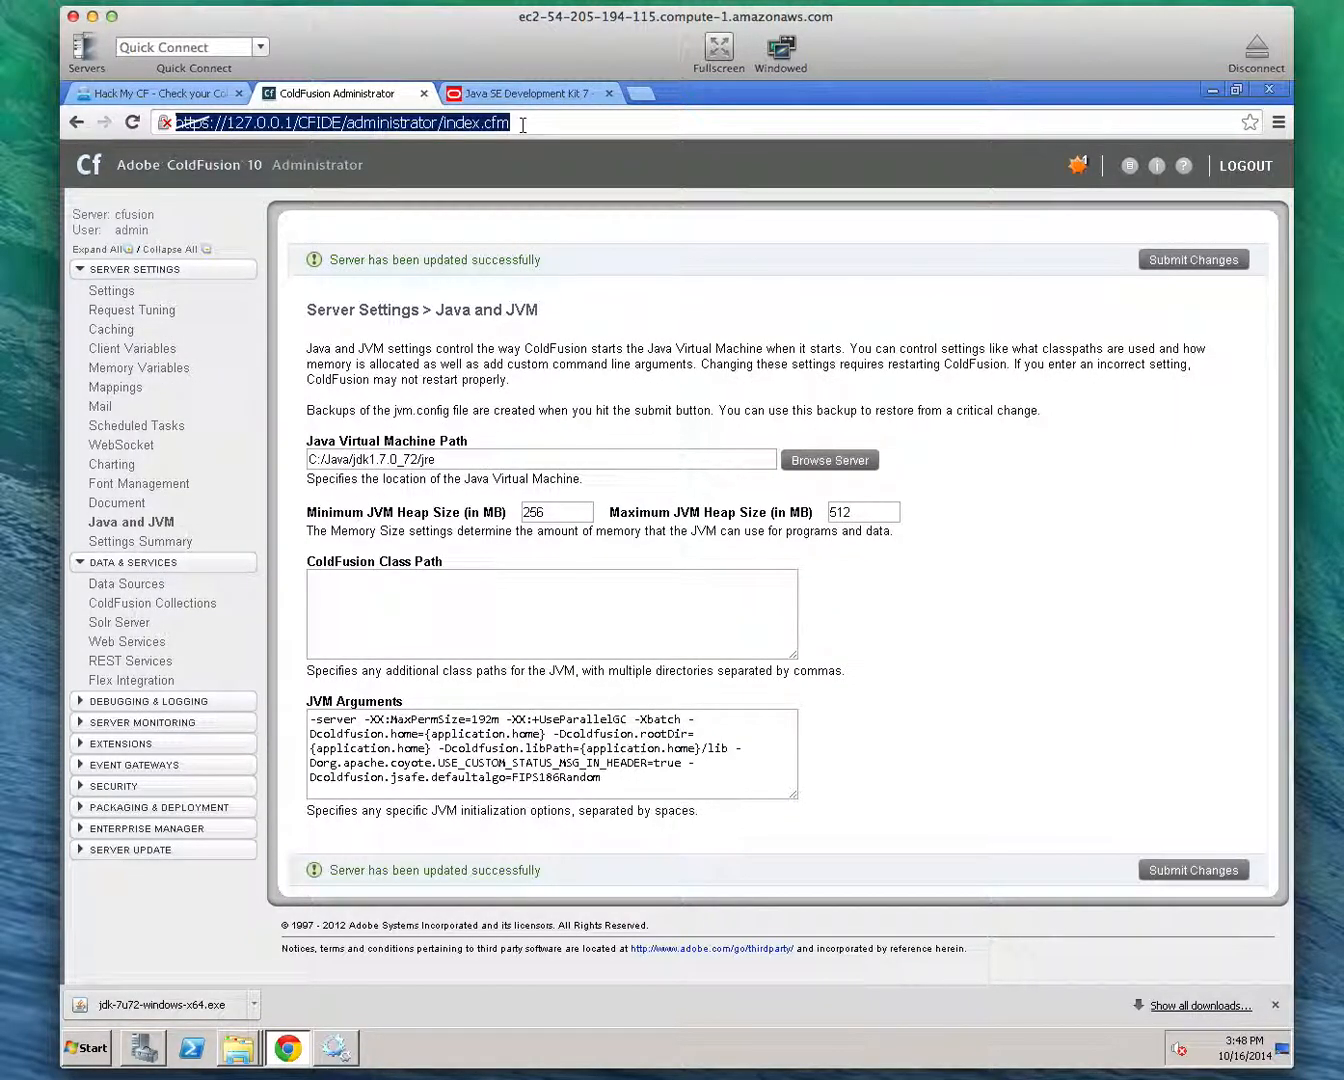
{"action": "key", "text": "Return"}
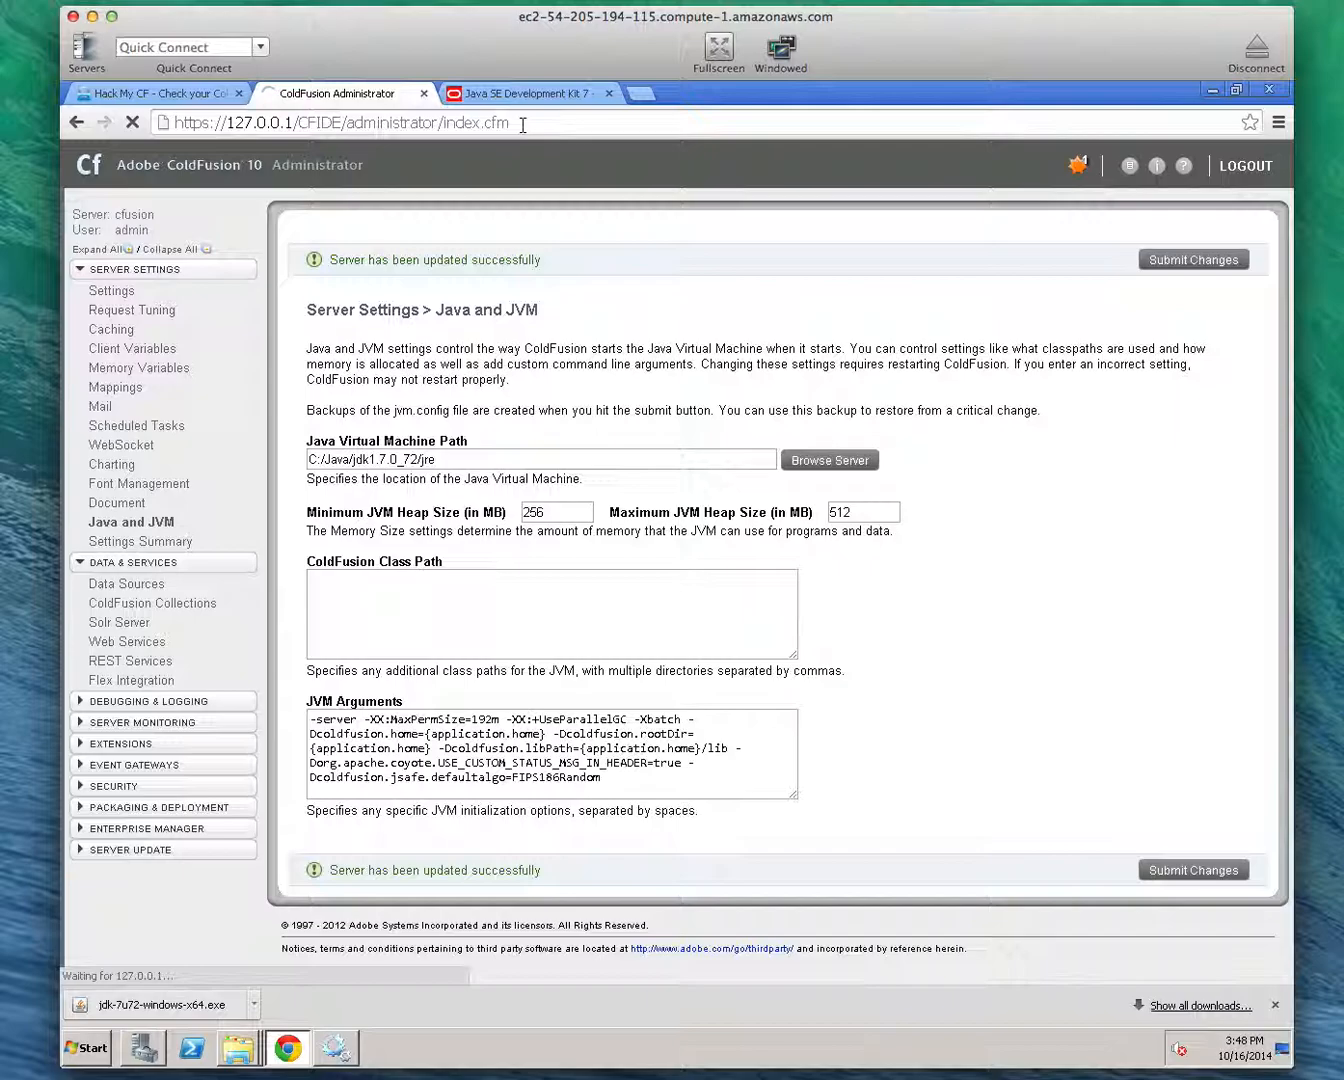
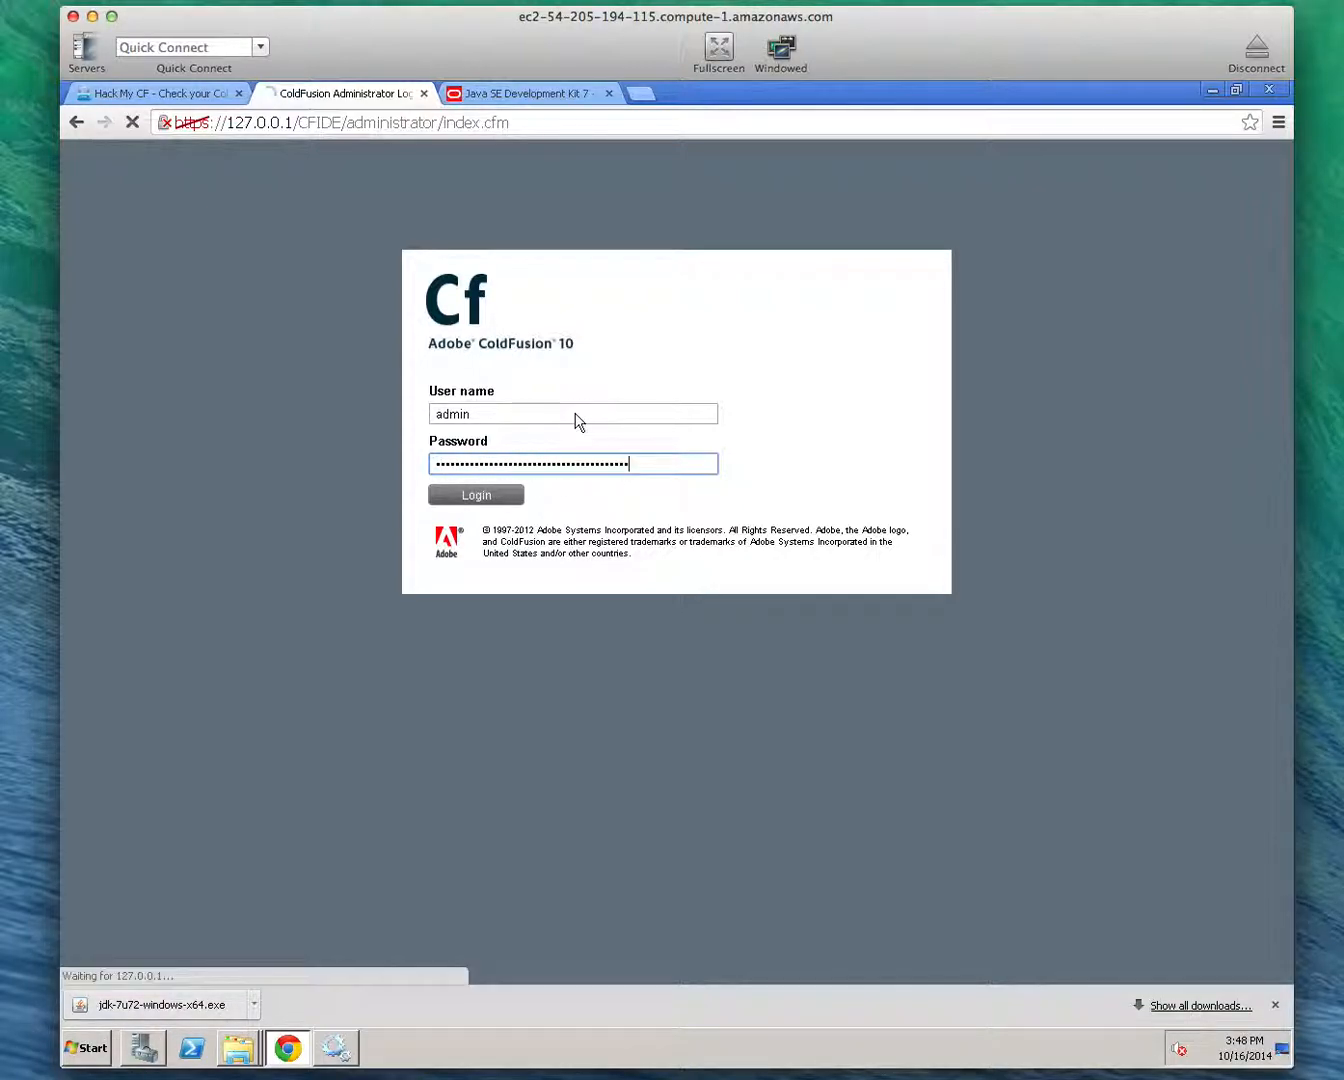
Log in to the ColdFusion Administrator as admin and check the Java Version on the System Information page
{"action": "key", "text": "Return"}
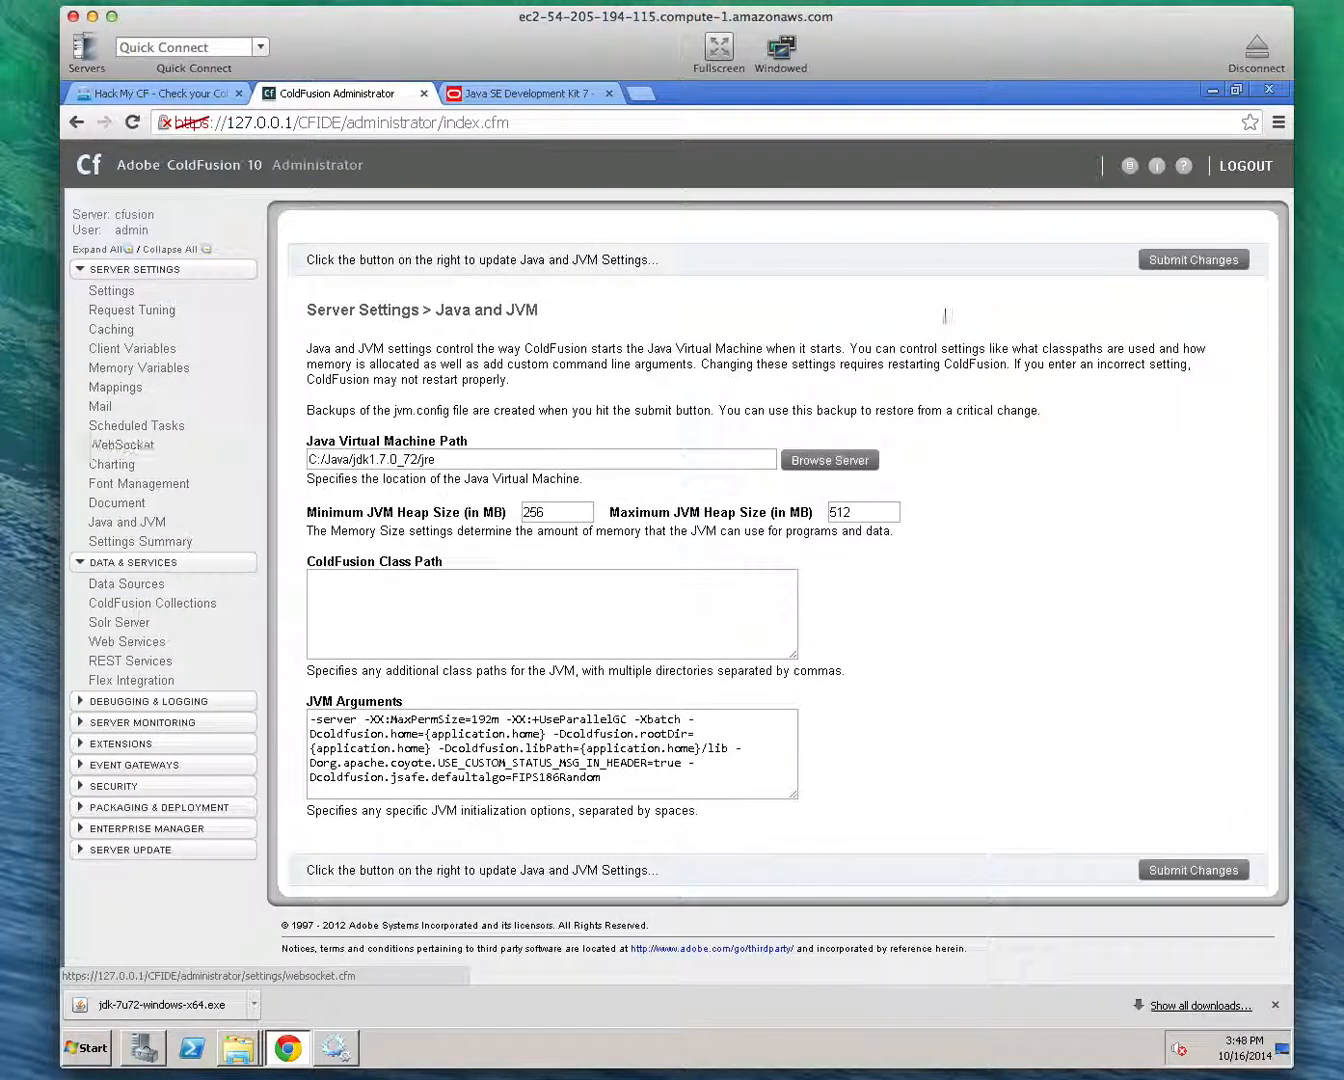
{"action": "left_click", "coordinate": [1156, 167]}
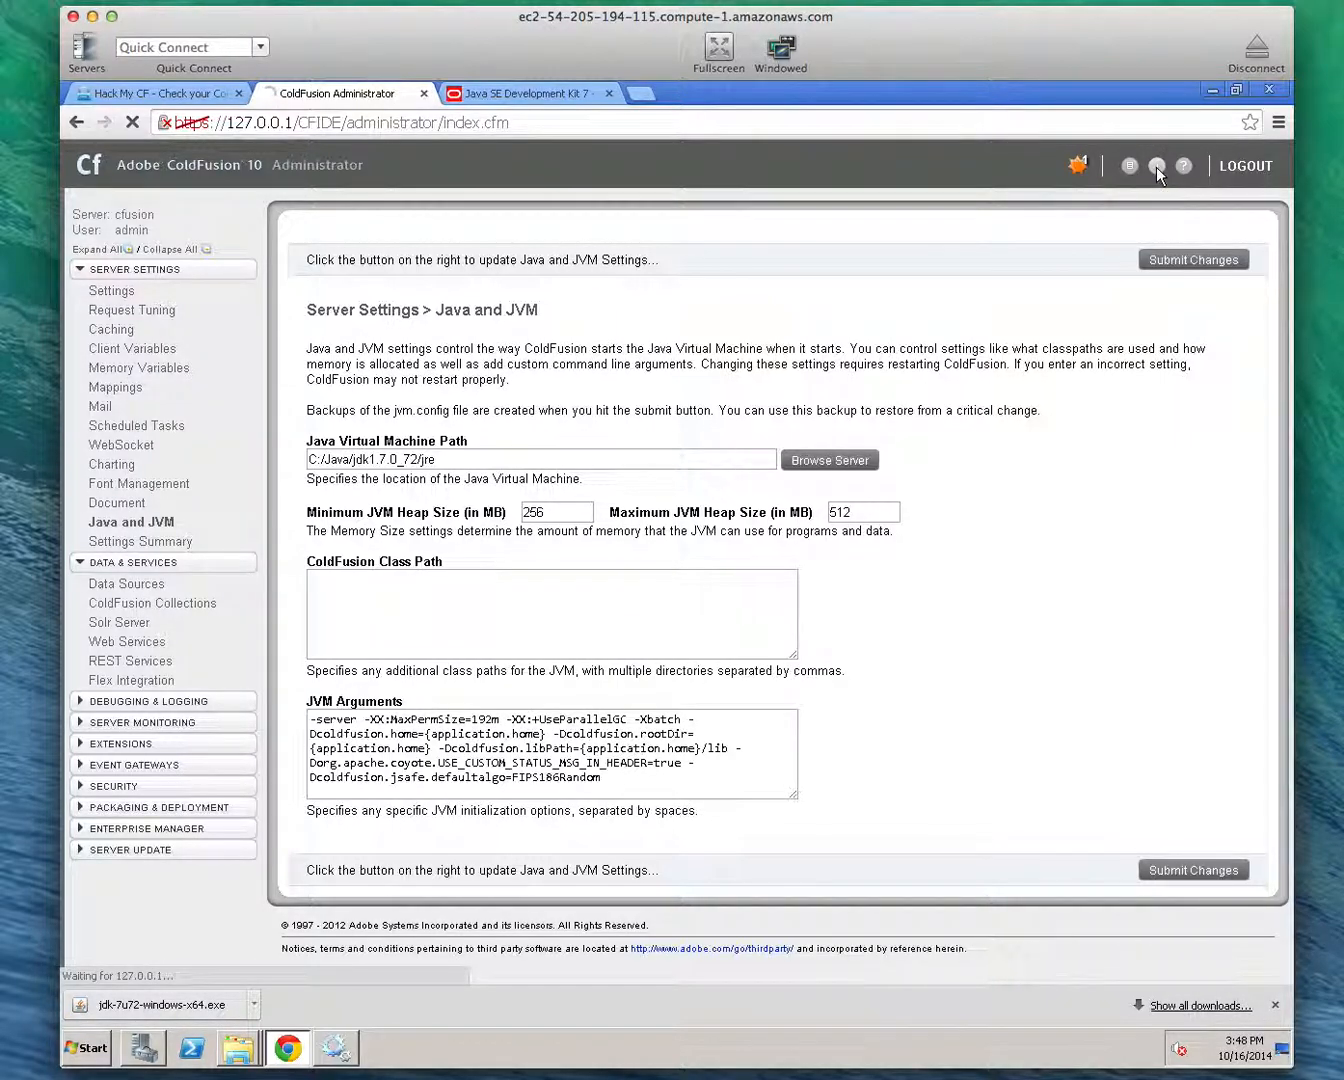
{"action": "scroll", "coordinate": [541, 661], "scroll_direction": "down", "scroll_amount": 2}
{"action": "left_click_drag", "start_coordinate": [466, 597], "coordinate": [541, 600]}
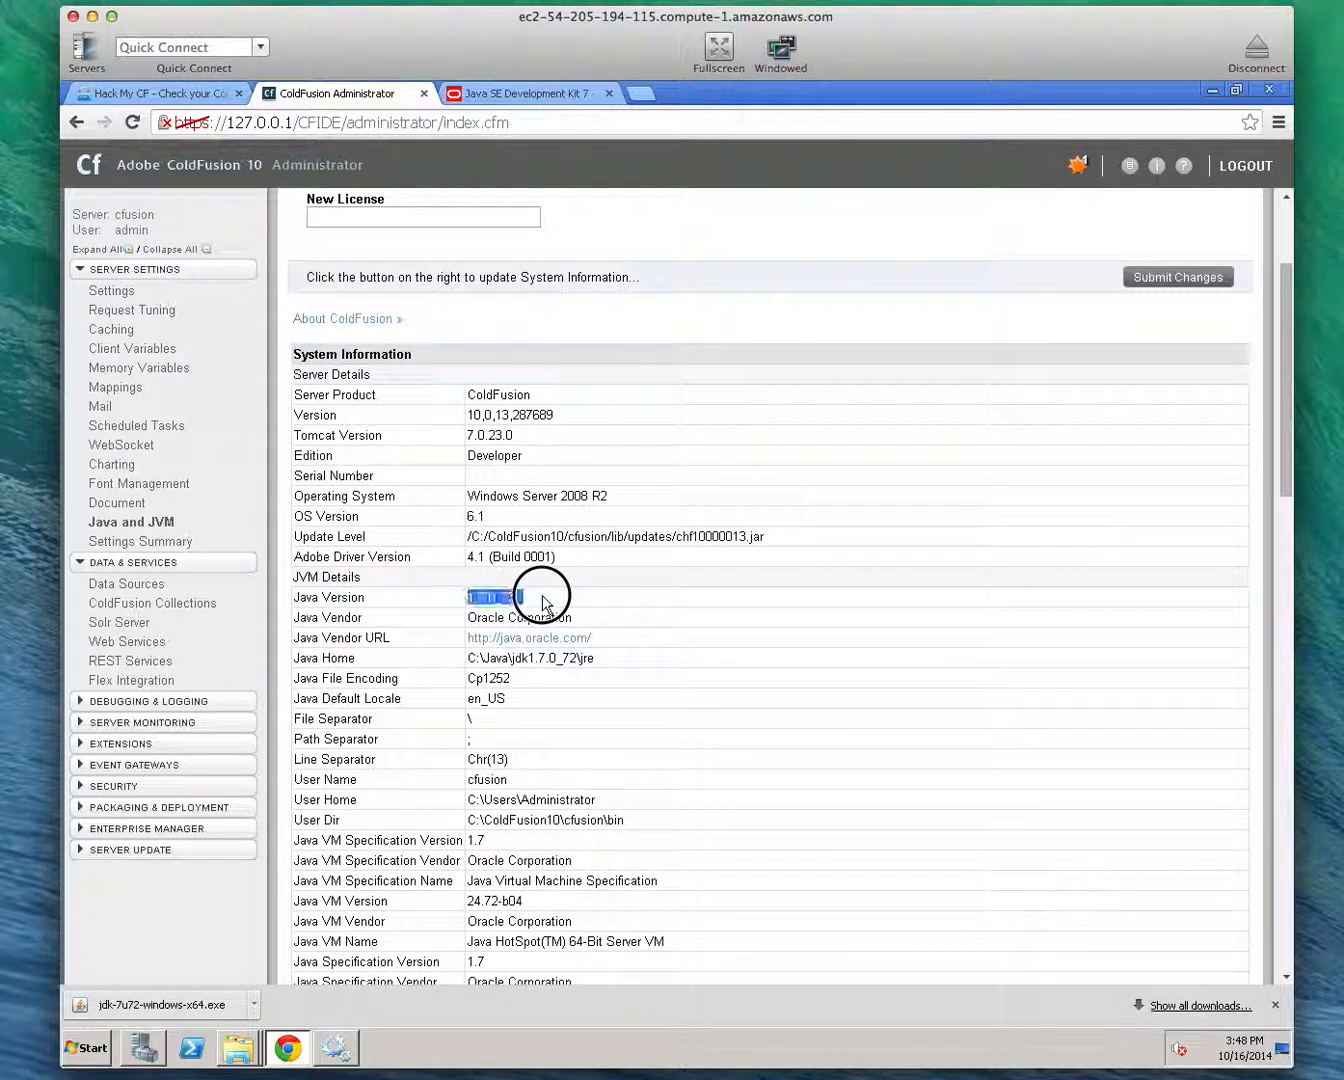
{"action": "left_click", "coordinate": [542, 602]}
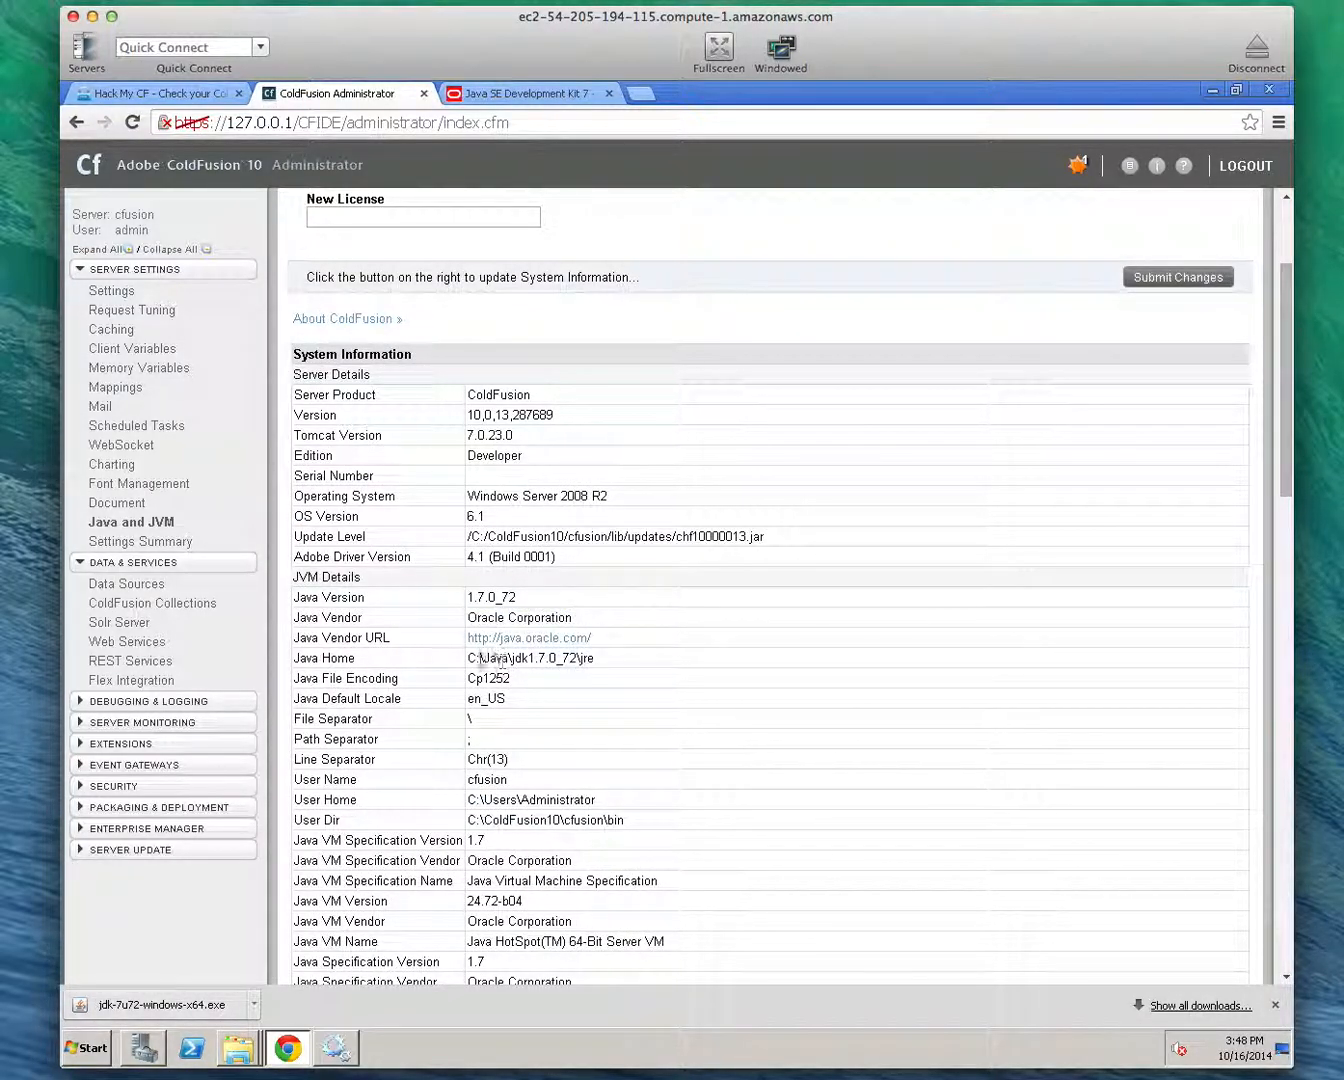
Run a new Hack My CF scan of the server and check the Java JVM entry in its report
{"action": "left_click", "coordinate": [190, 97]}
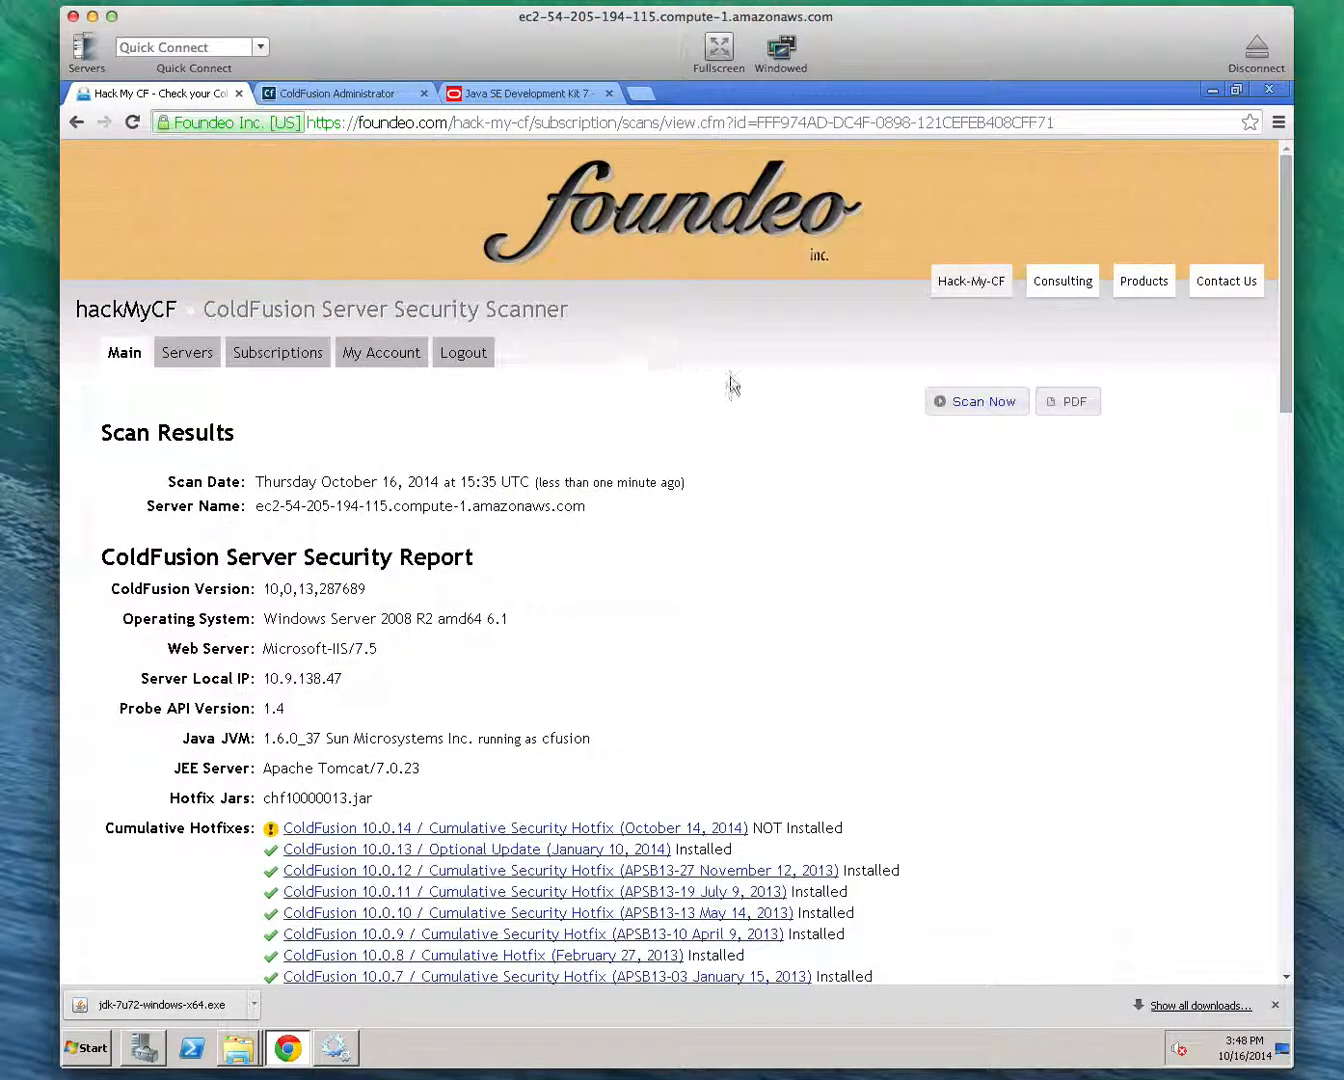
{"action": "left_click", "coordinate": [990, 402]}
{"action": "left_click", "coordinate": [201, 446]}
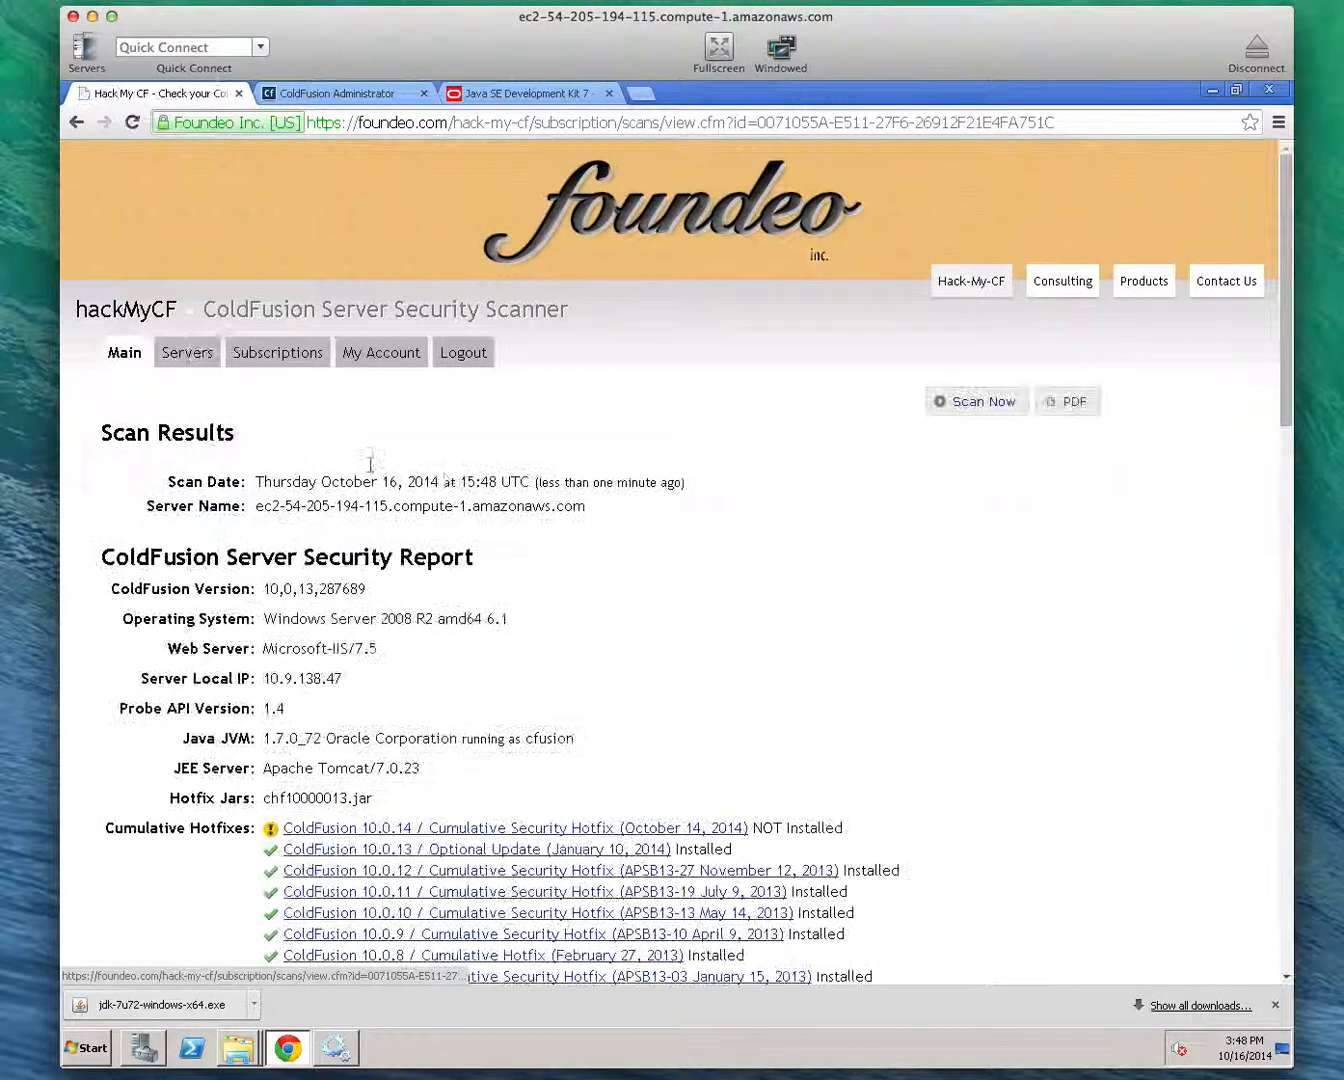
{"action": "left_click_drag", "start_coordinate": [263, 738], "coordinate": [335, 742]}
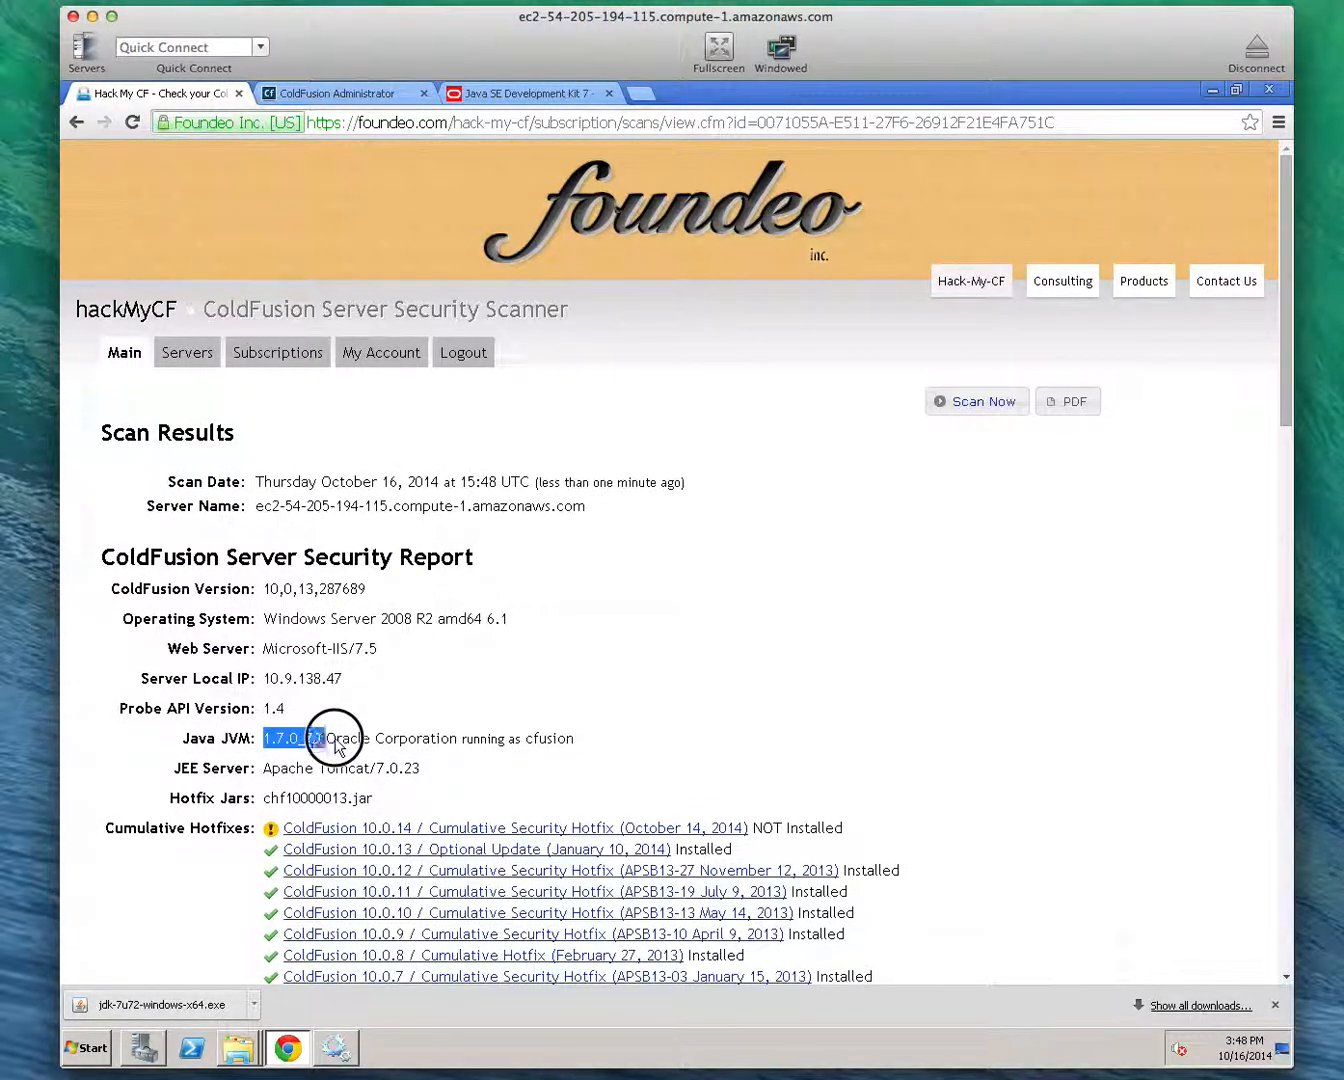
{"action": "left_click", "coordinate": [485, 717]}
Review the cumulative hotfixes, connector status and reported security issues in the new scan report
{"action": "scroll", "coordinate": [488, 720], "scroll_direction": "down", "scroll_amount": 20}
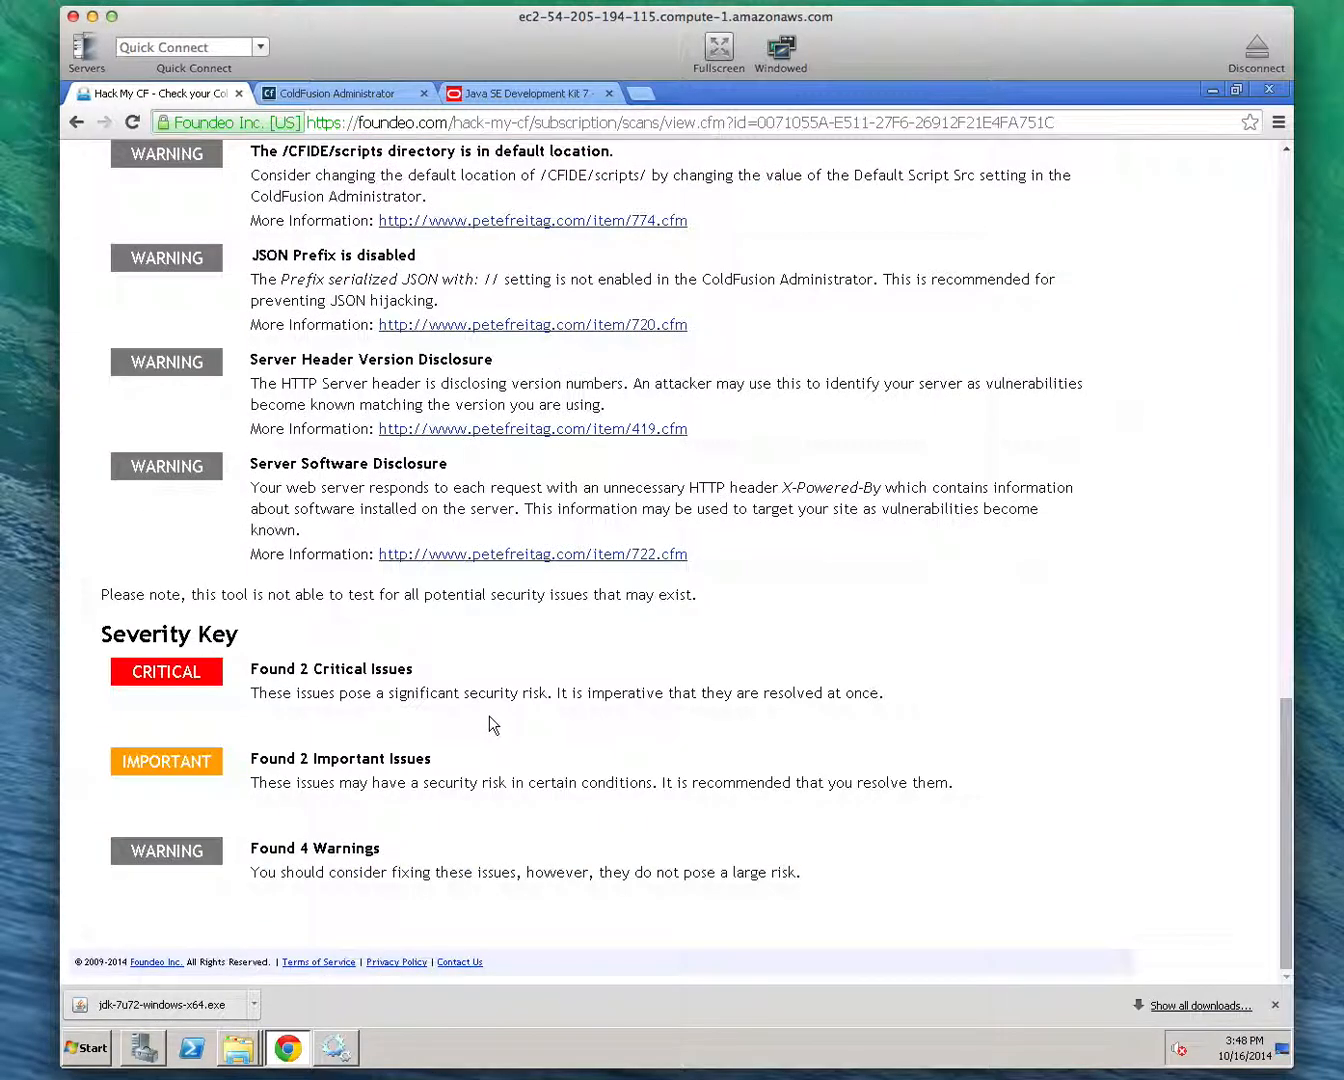
{"action": "scroll", "coordinate": [490, 724], "scroll_direction": "up", "scroll_amount": 20}
{"action": "scroll", "coordinate": [489, 725], "scroll_direction": "down", "scroll_amount": 8}
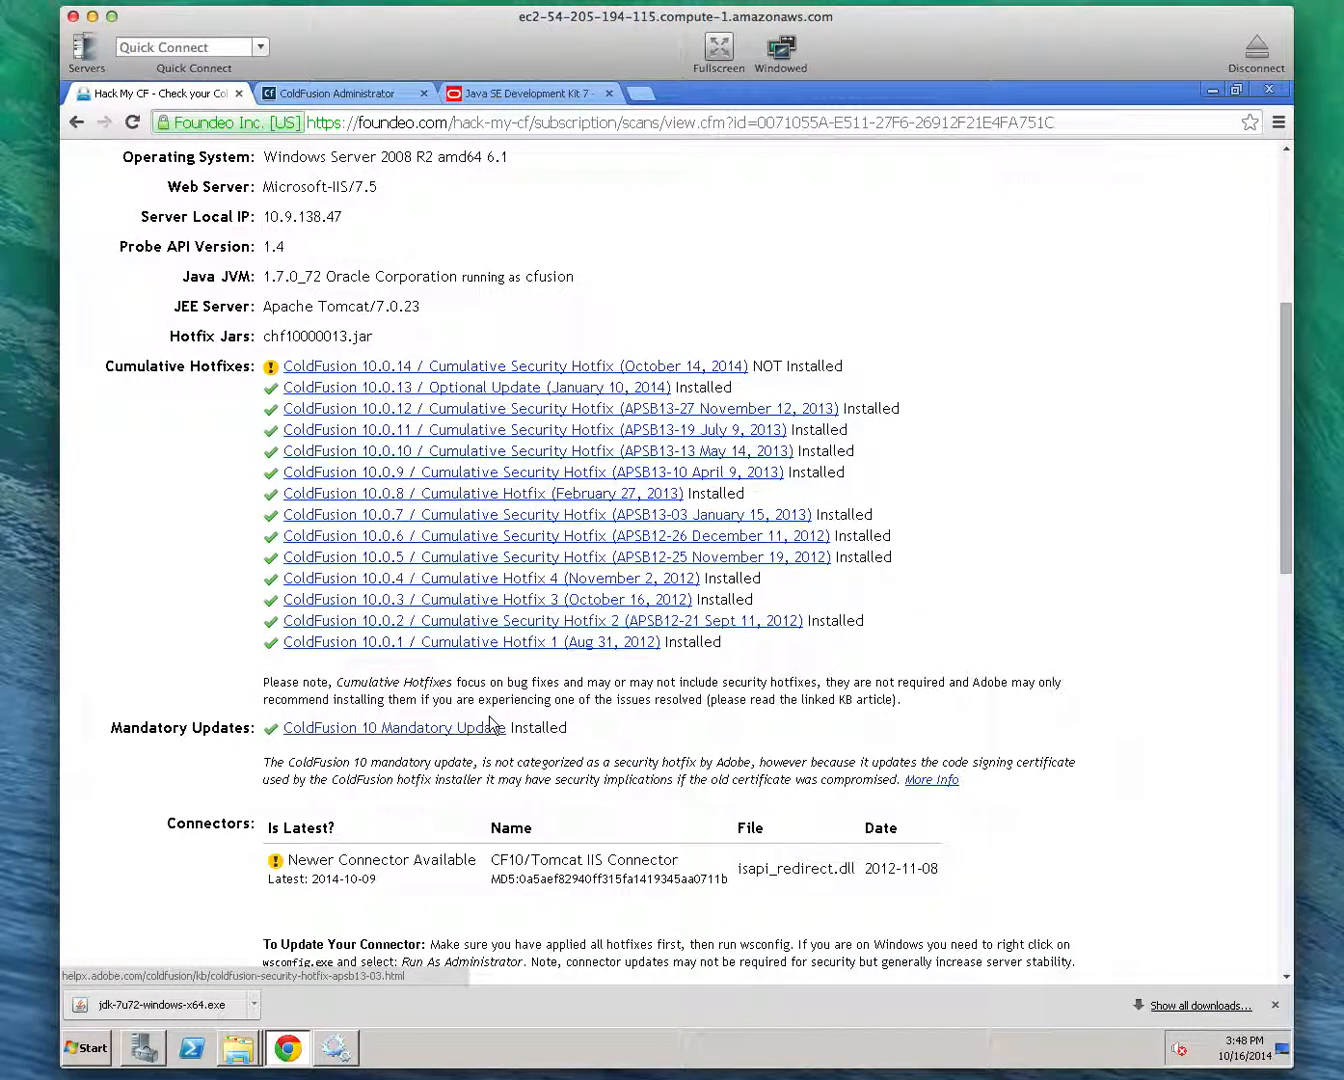
{"action": "scroll", "coordinate": [490, 716], "scroll_direction": "down", "scroll_amount": 2}
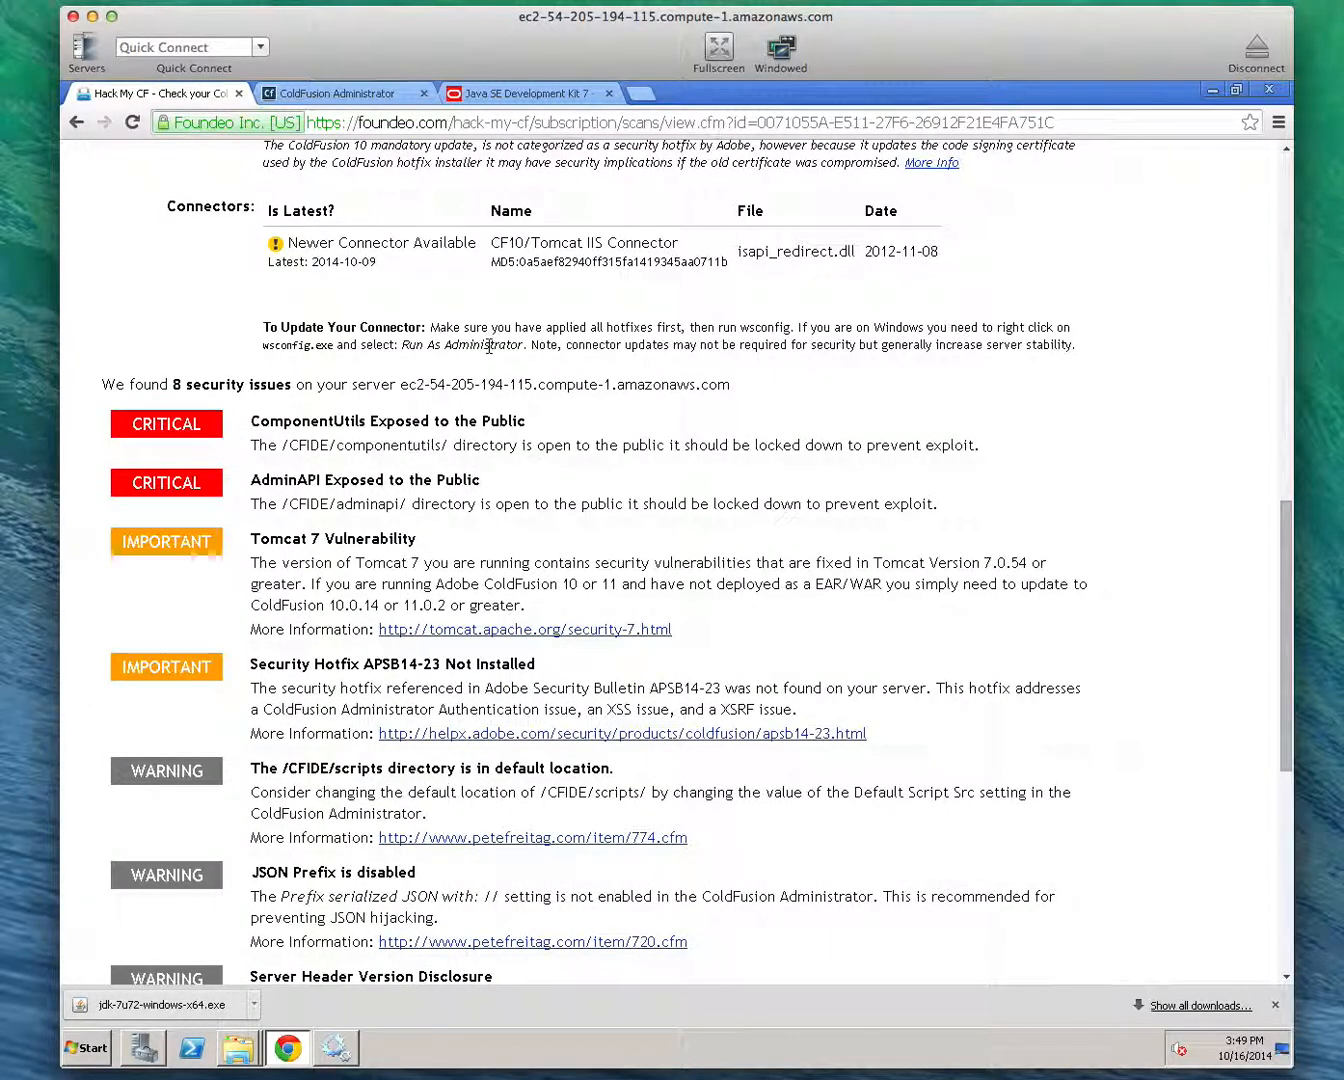
{"action": "scroll", "coordinate": [489, 345], "scroll_direction": "up", "scroll_amount": 15}
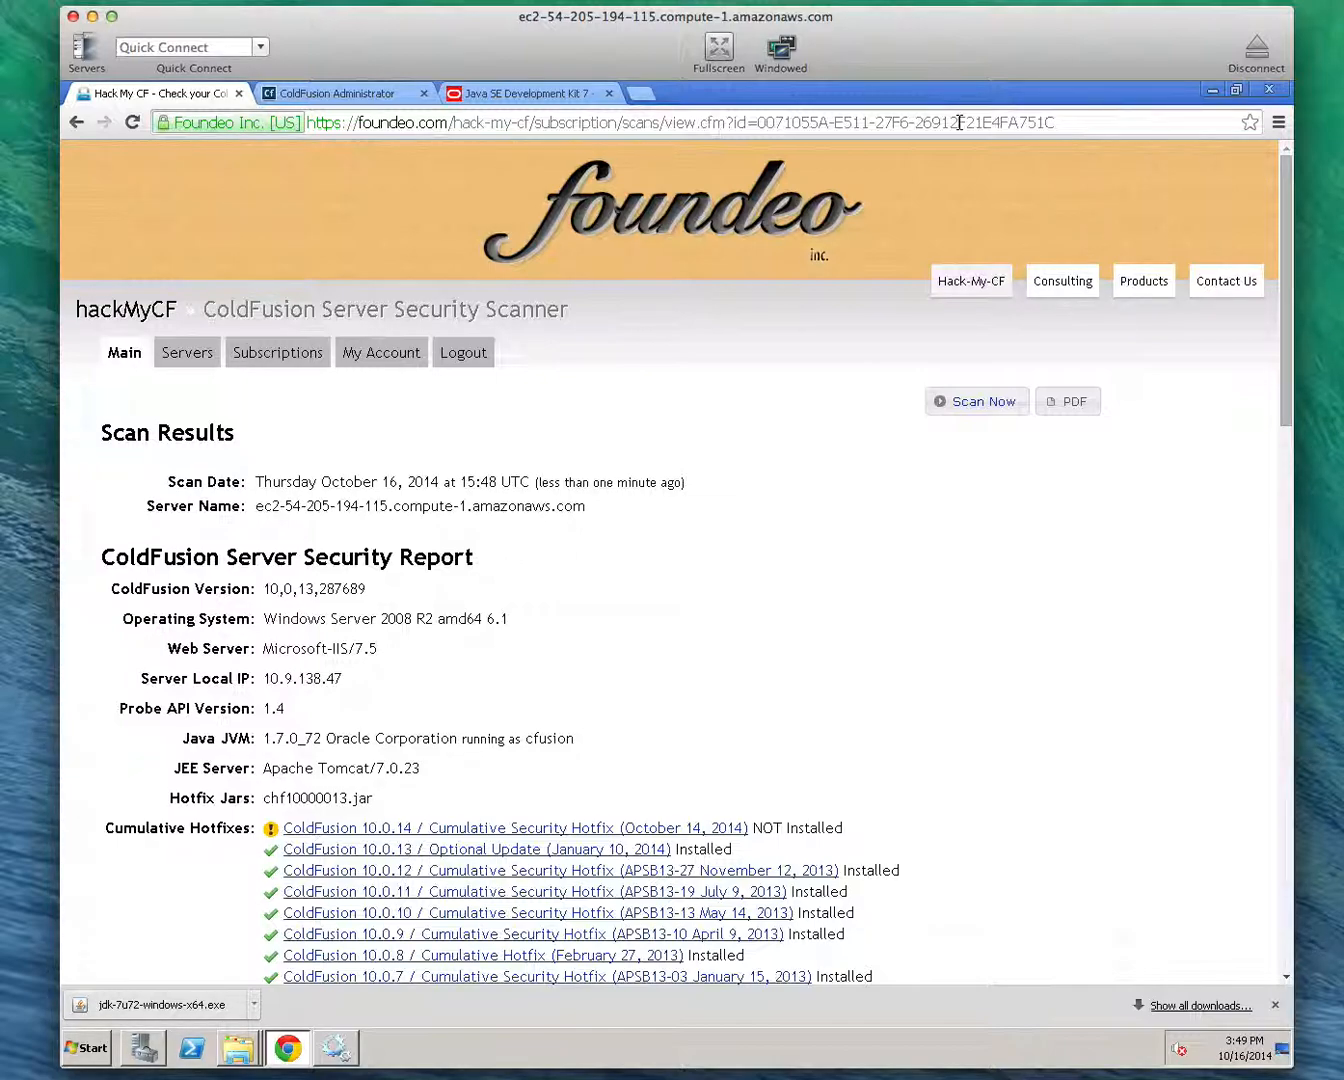
{"action": "scroll", "coordinate": [543, 639], "scroll_direction": "down", "scroll_amount": 17}
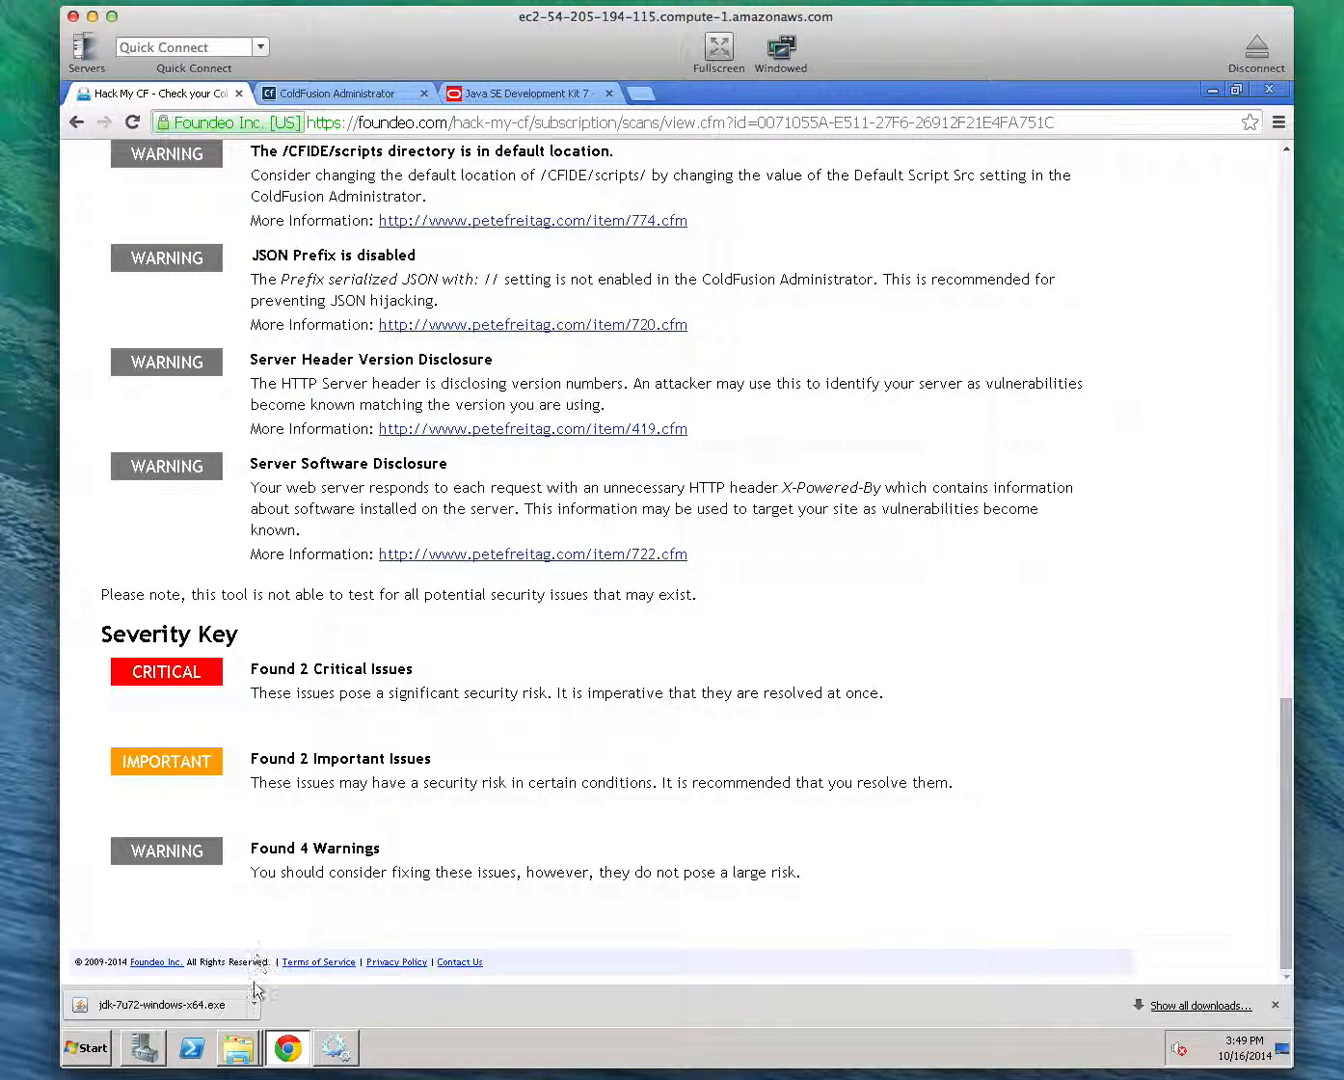
Return to the C:\ColdFusion10\cfusion\bin folder in Windows Explorer and open jvm.config for editing in Notepad
{"action": "left_click", "coordinate": [230, 1055]}
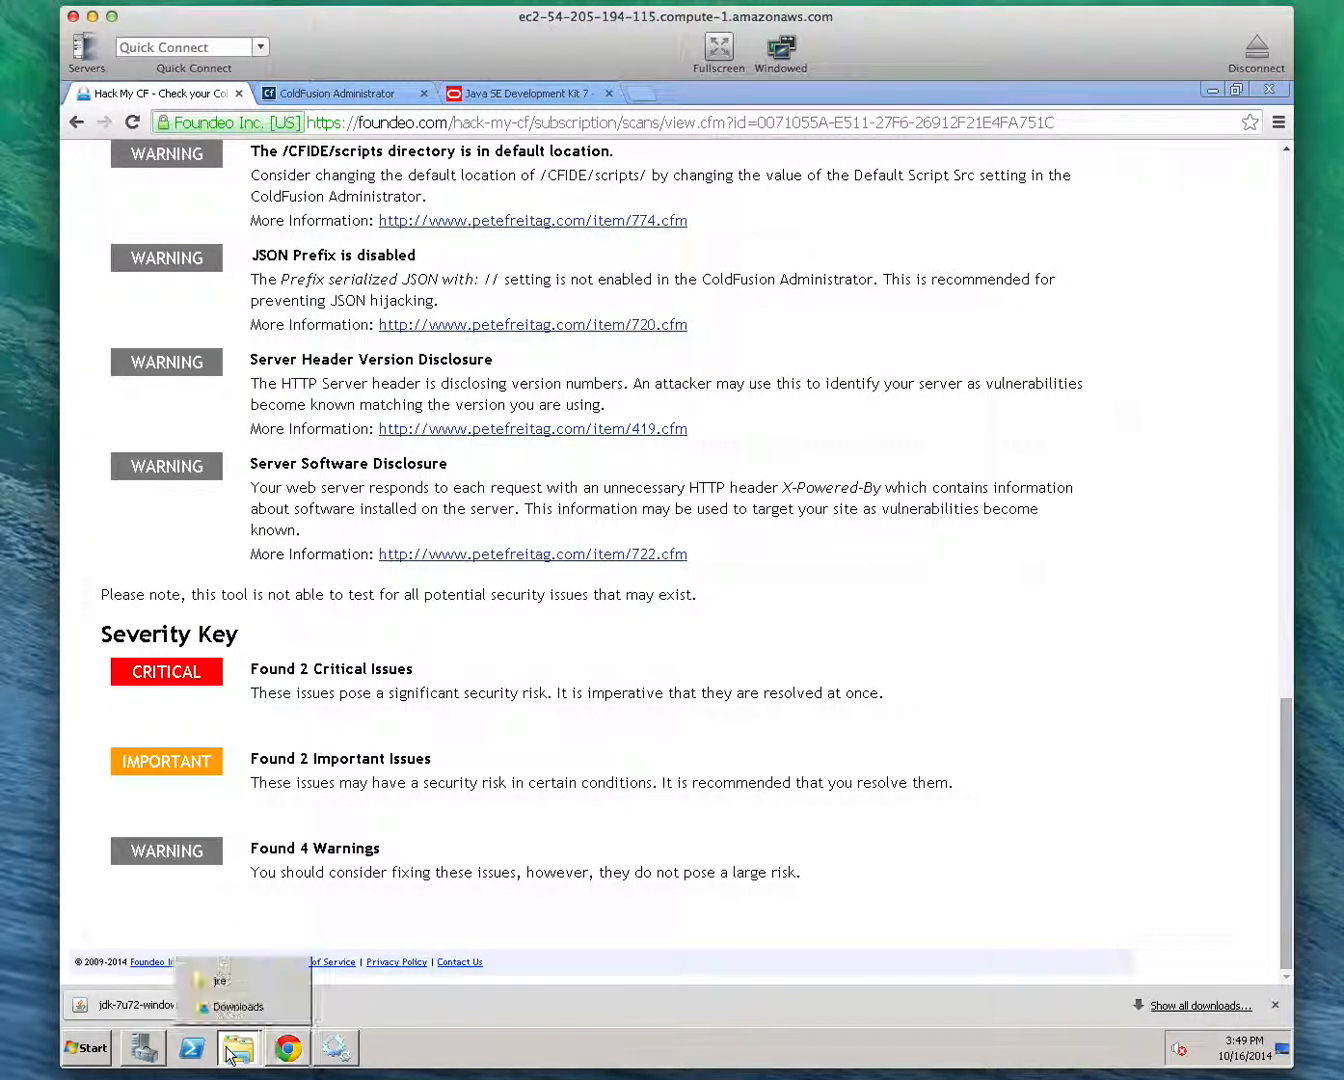
{"action": "left_click", "coordinate": [239, 984]}
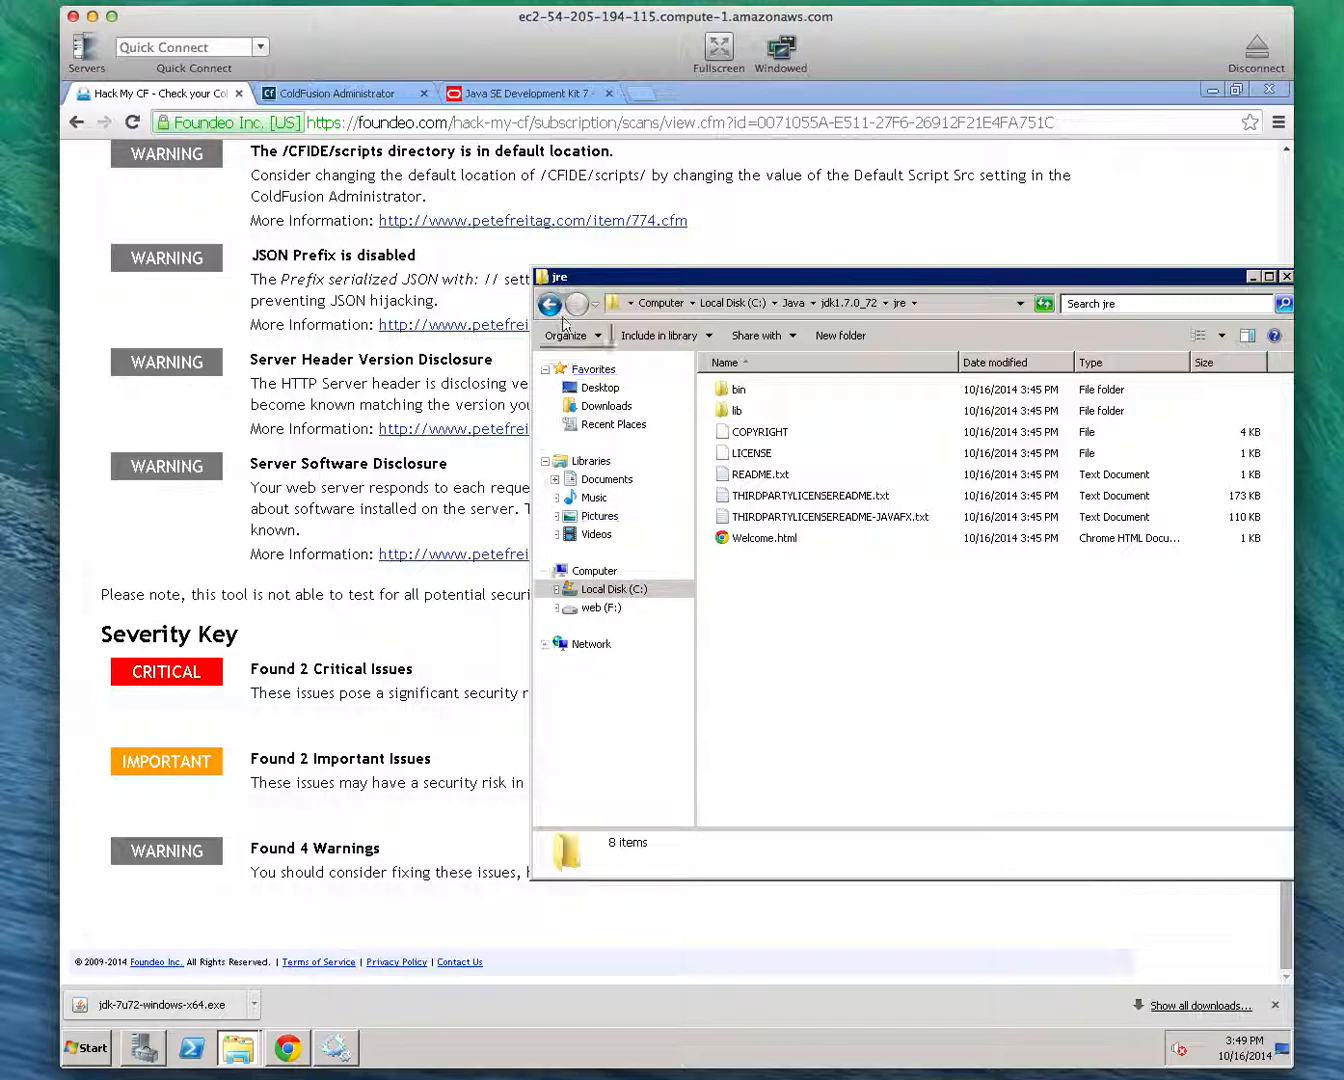
{"action": "left_click", "coordinate": [549, 304]}
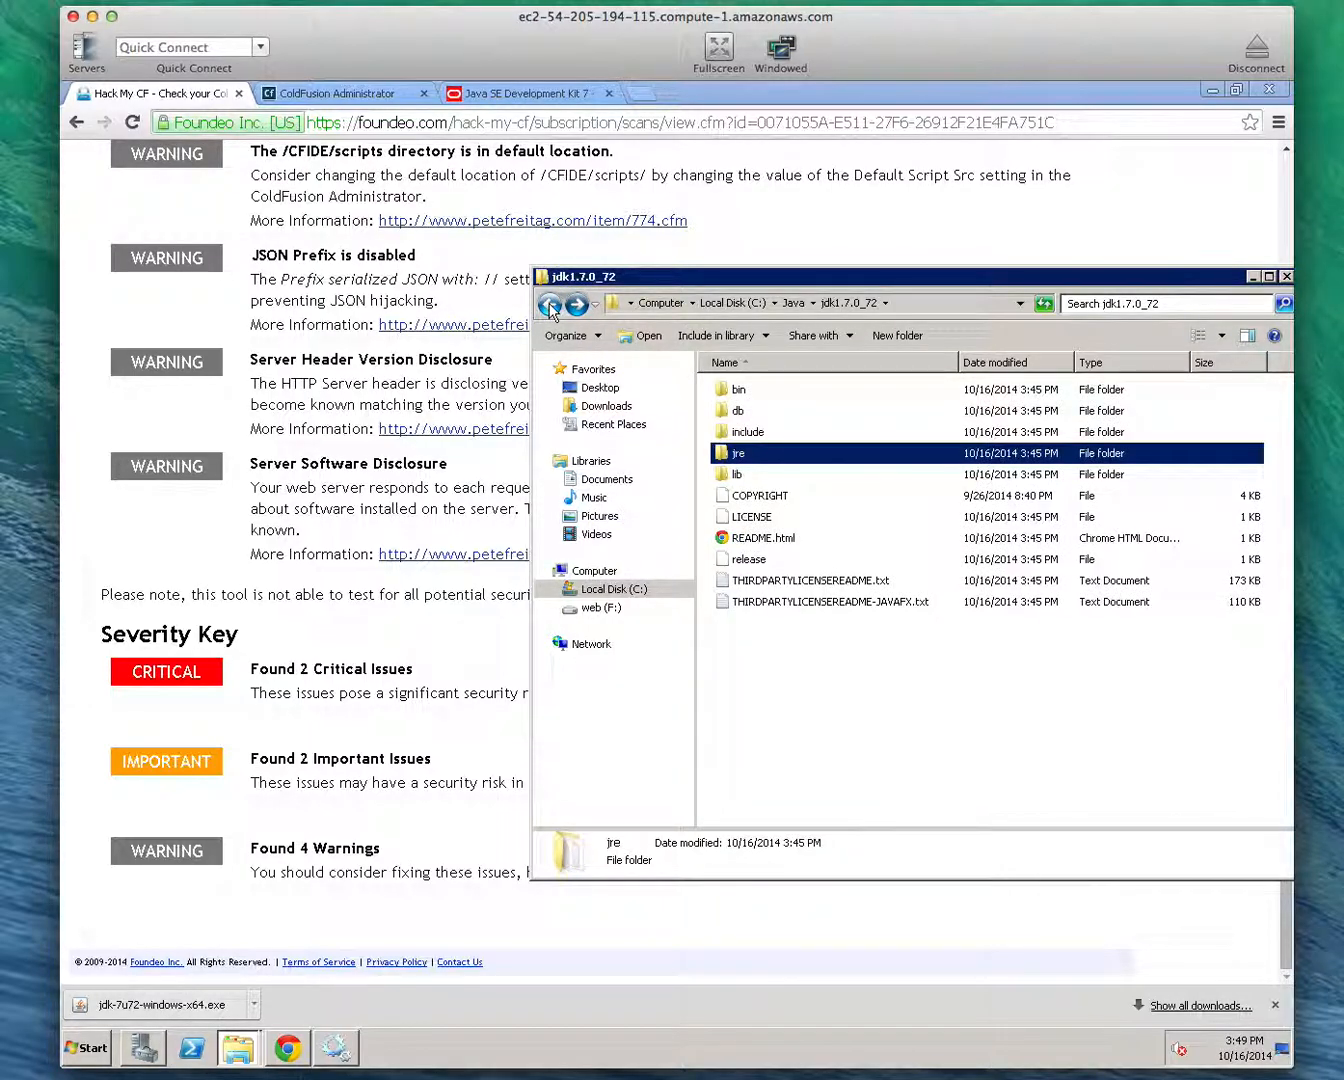
{"action": "left_click", "coordinate": [549, 305]}
{"action": "left_click", "coordinate": [549, 305]}
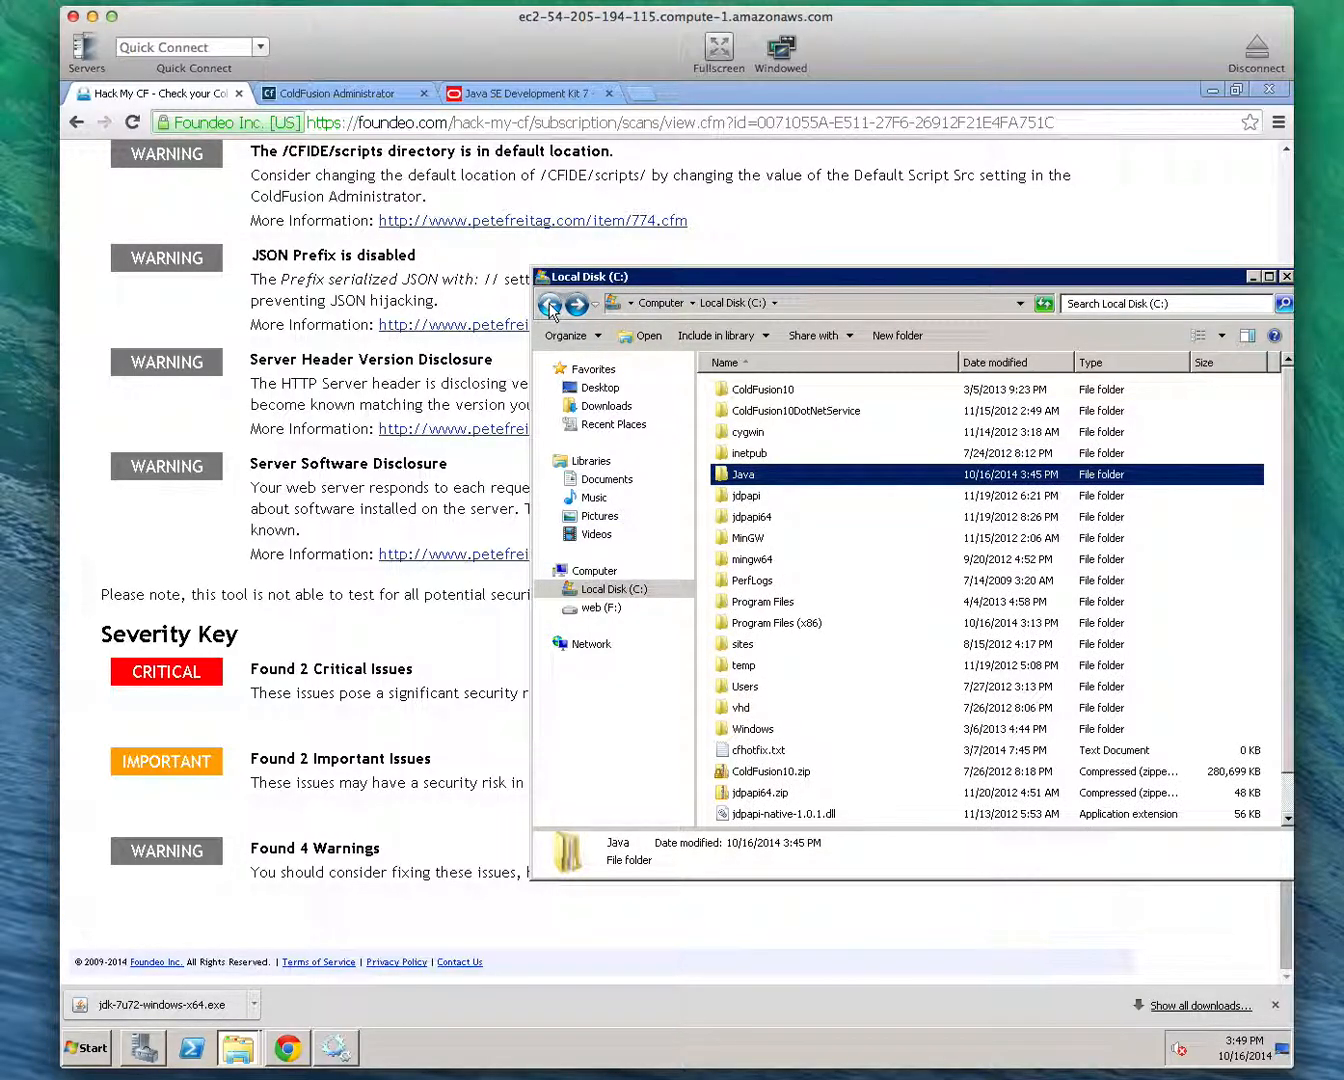
{"action": "left_click", "coordinate": [549, 304]}
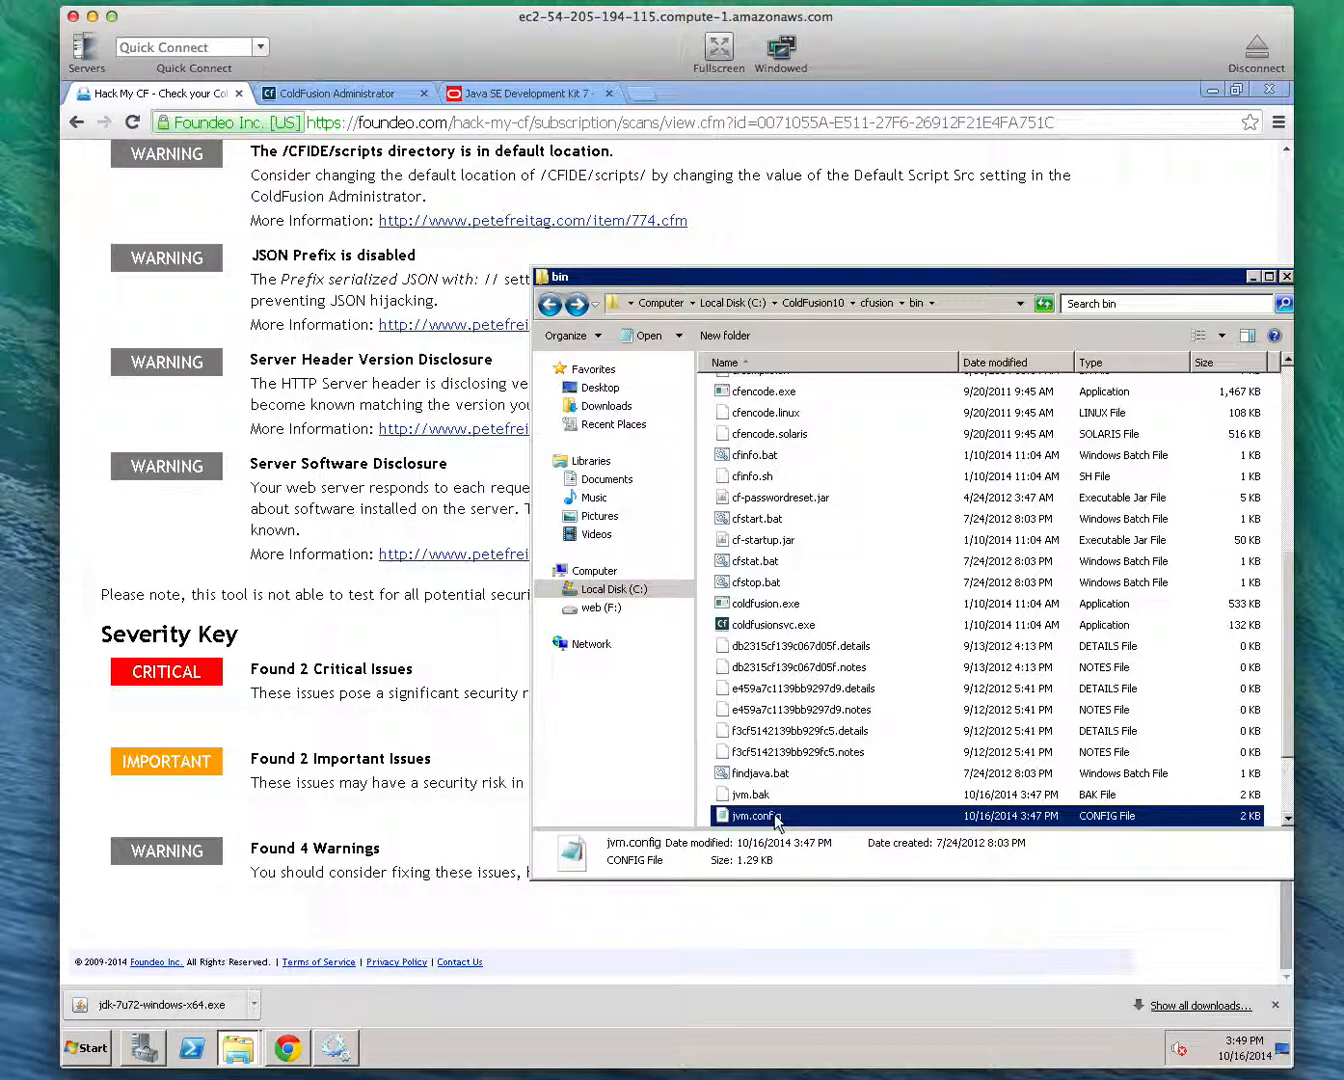
{"action": "right_click", "coordinate": [776, 818]}
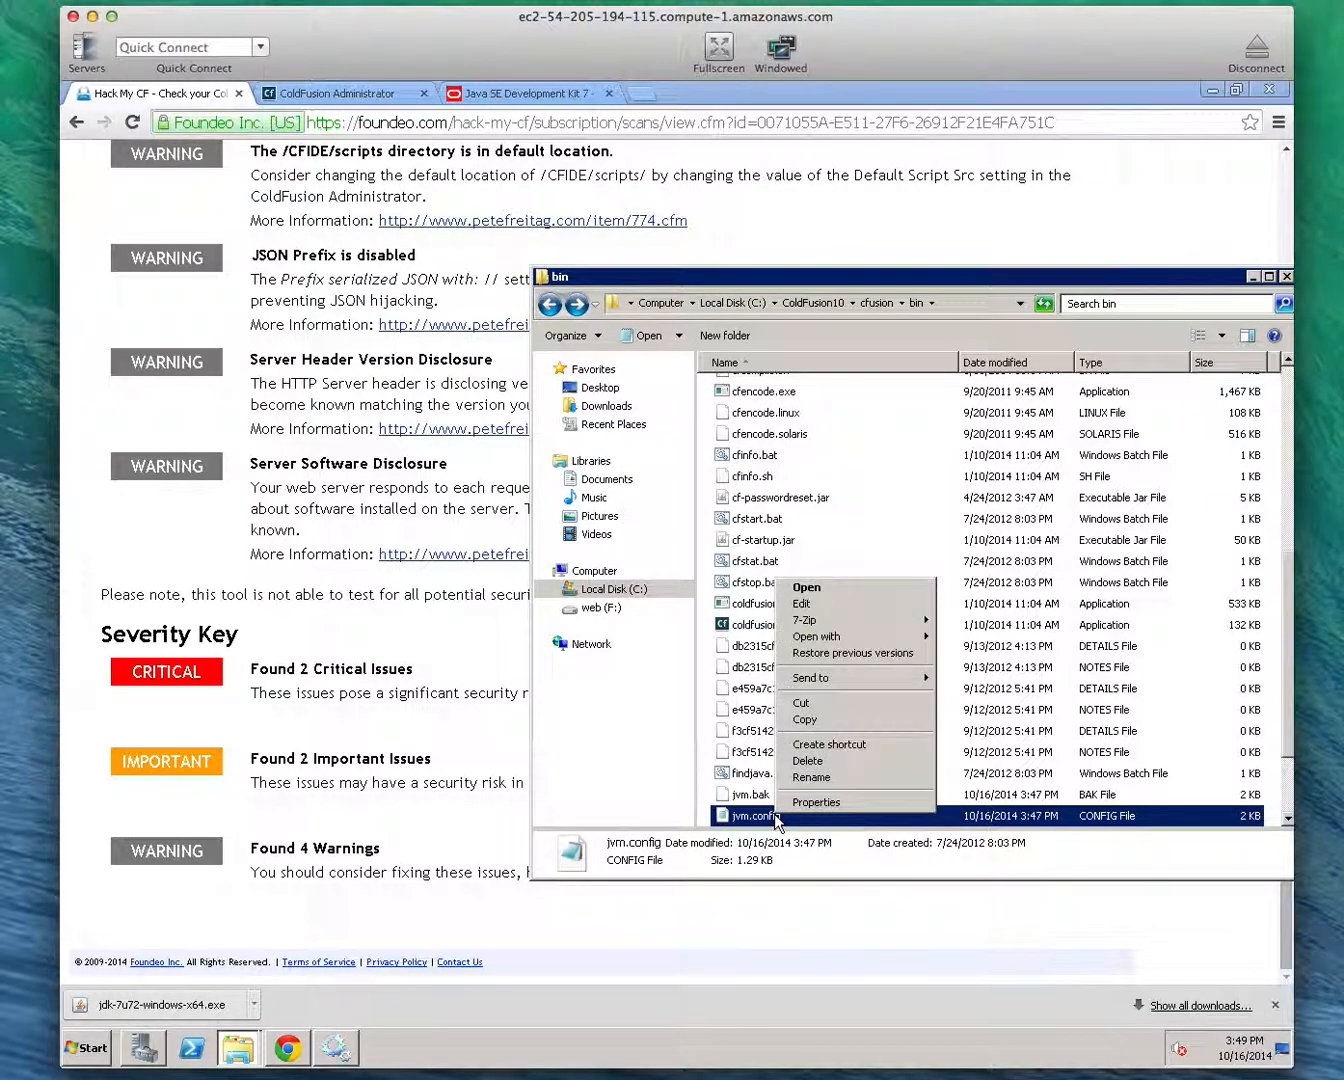
{"action": "left_click", "coordinate": [860, 606]}
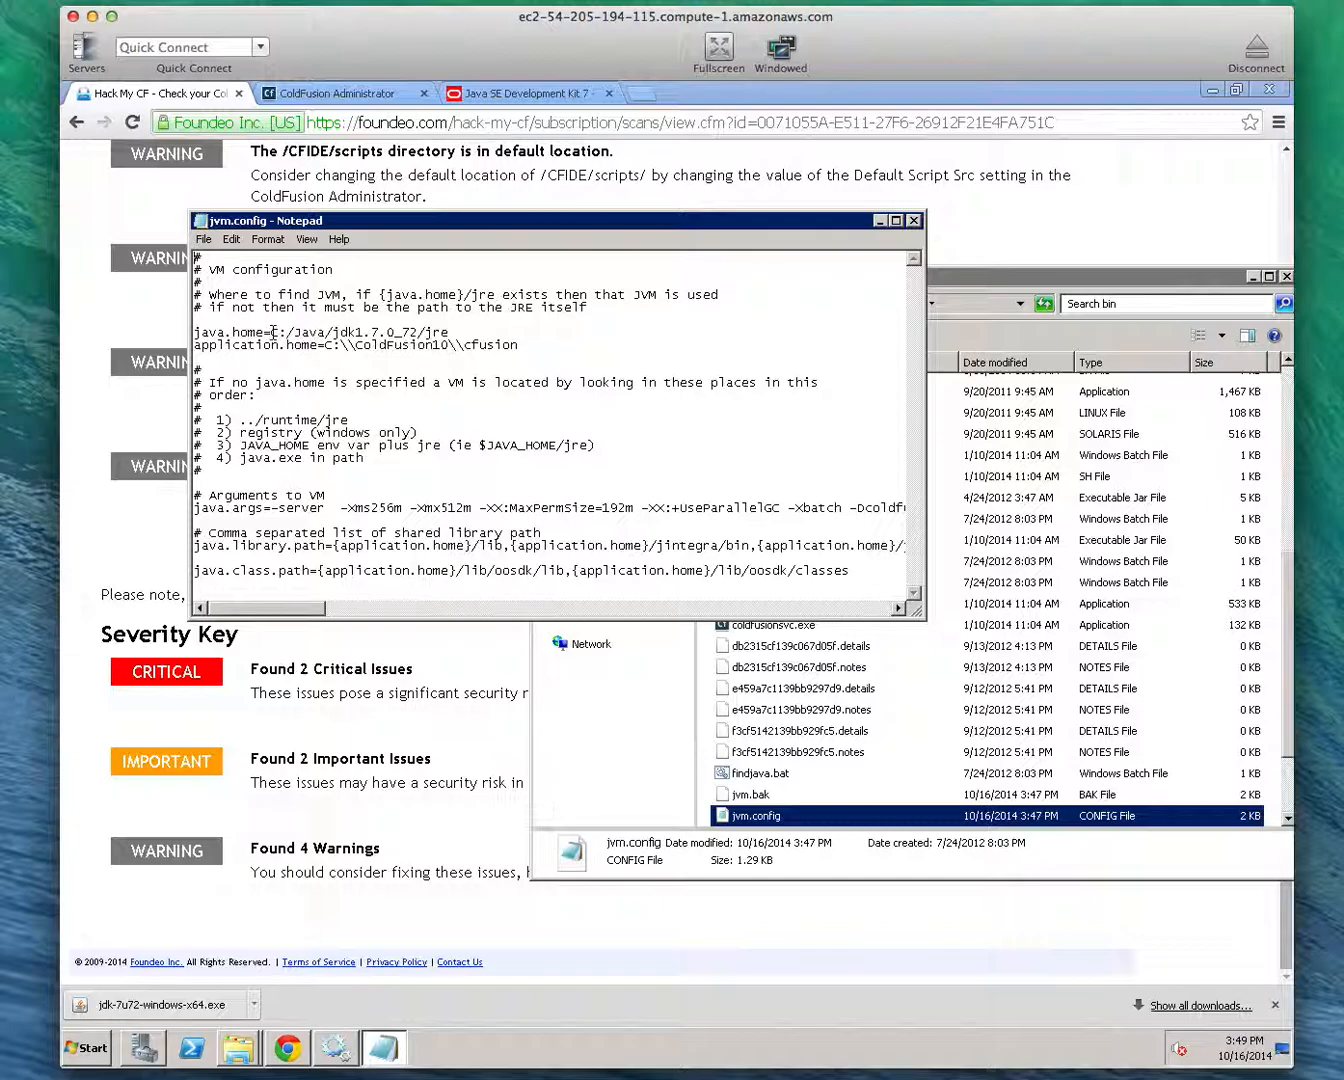
Inspect the java.home path in jvm.config, including its forward slashes and jdk folder name, and close the file without editing it
{"action": "left_click_drag", "start_coordinate": [273, 332], "coordinate": [472, 331]}
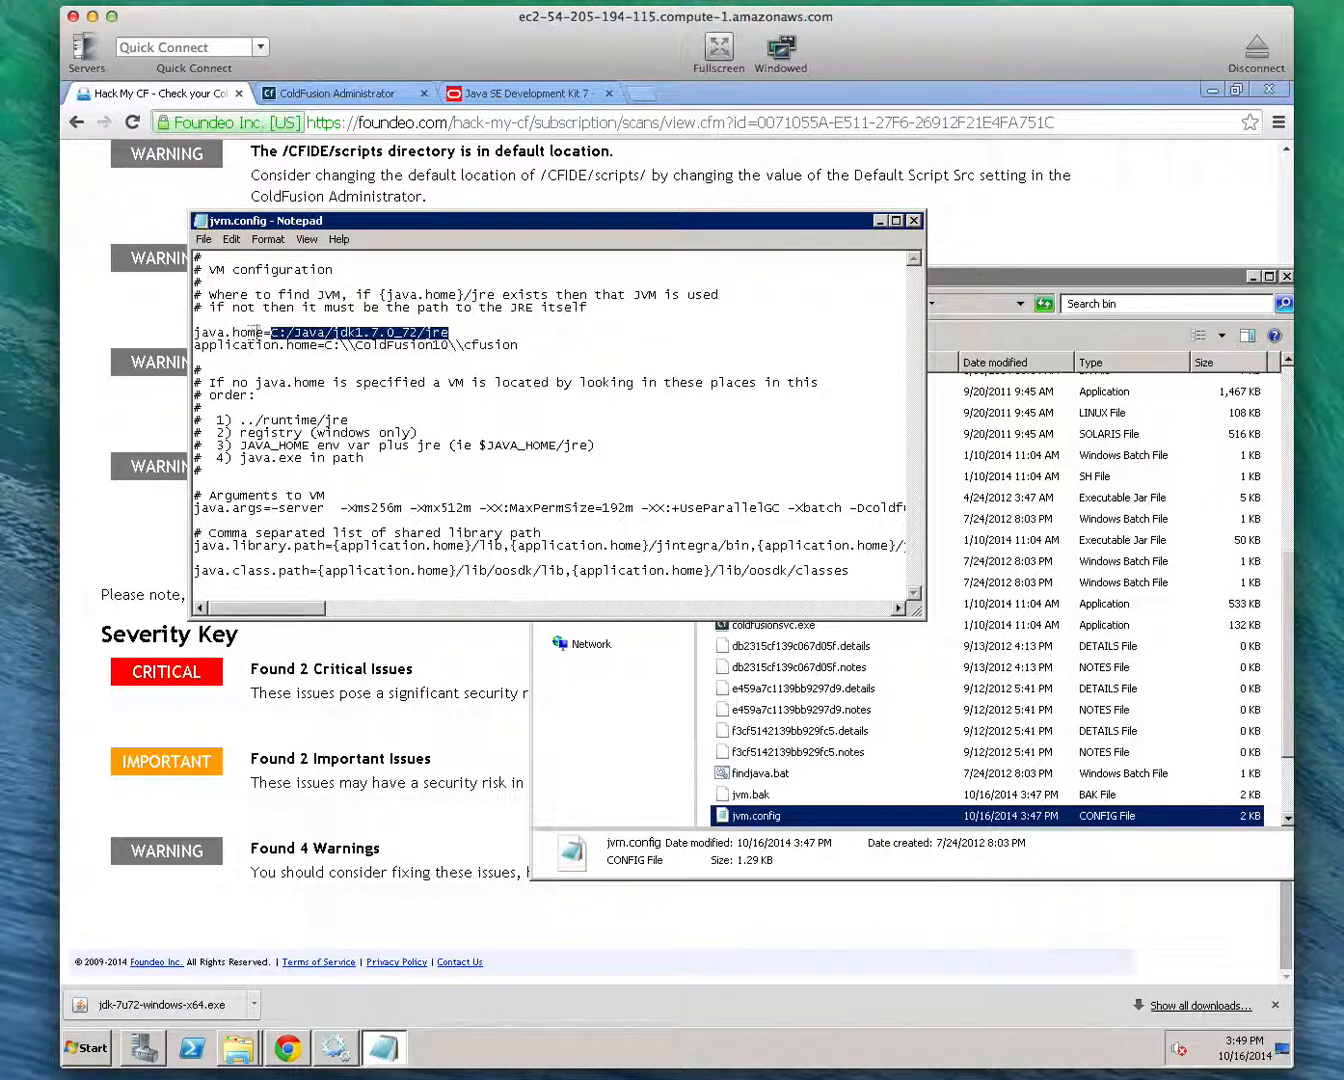
{"action": "left_click", "coordinate": [272, 332]}
{"action": "left_click_drag", "start_coordinate": [272, 332], "coordinate": [436, 337]}
{"action": "left_click", "coordinate": [450, 332]}
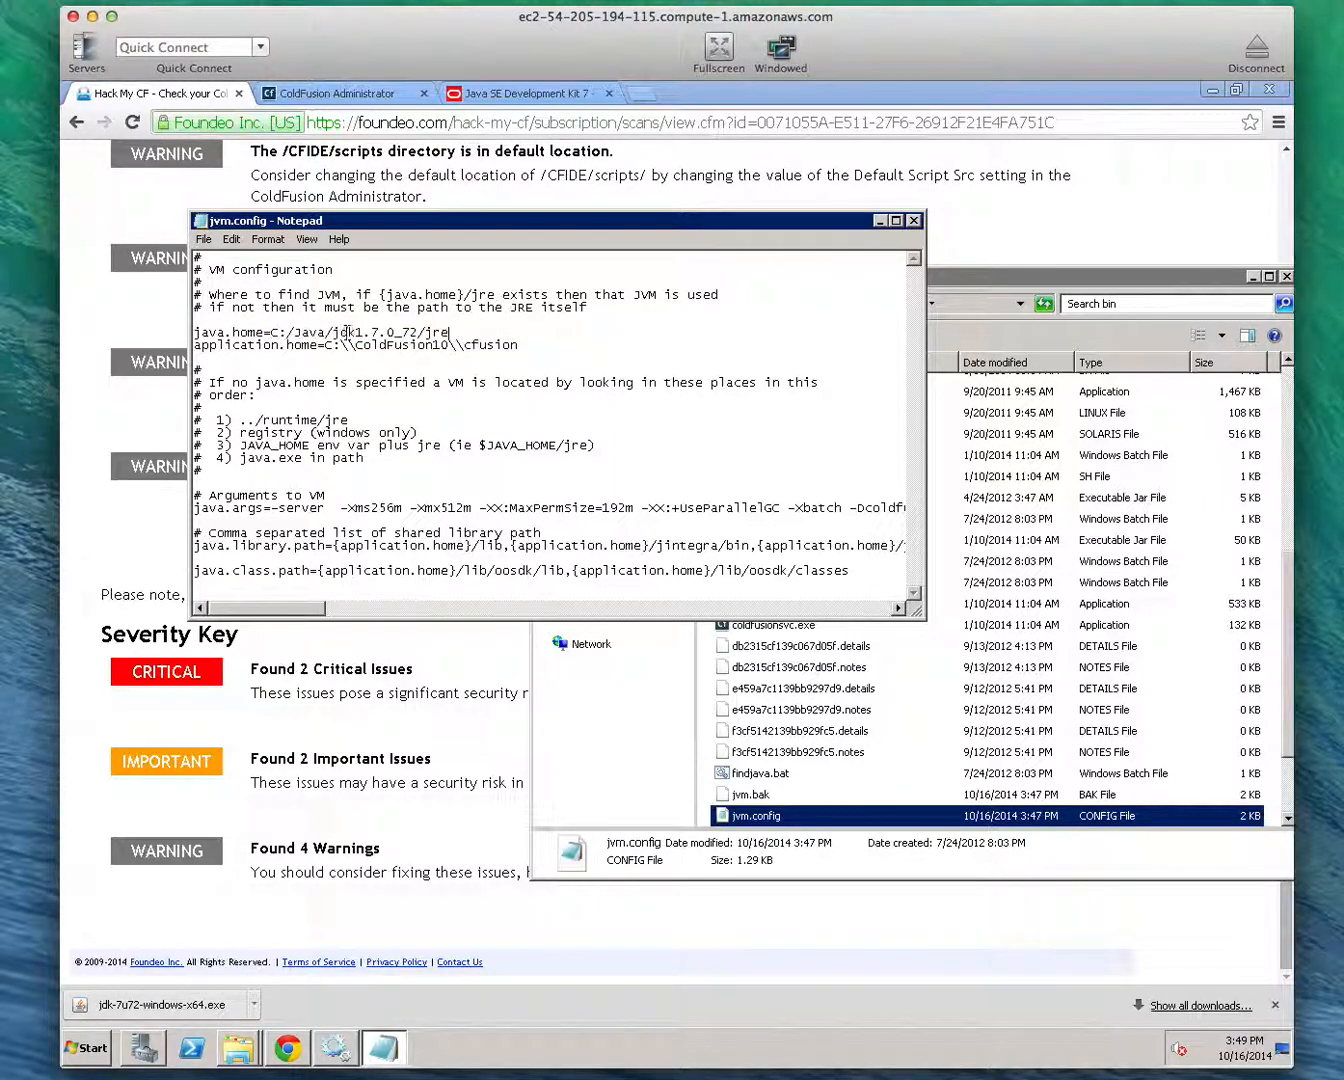
{"action": "left_click", "coordinate": [331, 332]}
{"action": "left_click", "coordinate": [419, 332]}
{"action": "left_click", "coordinate": [916, 221]}
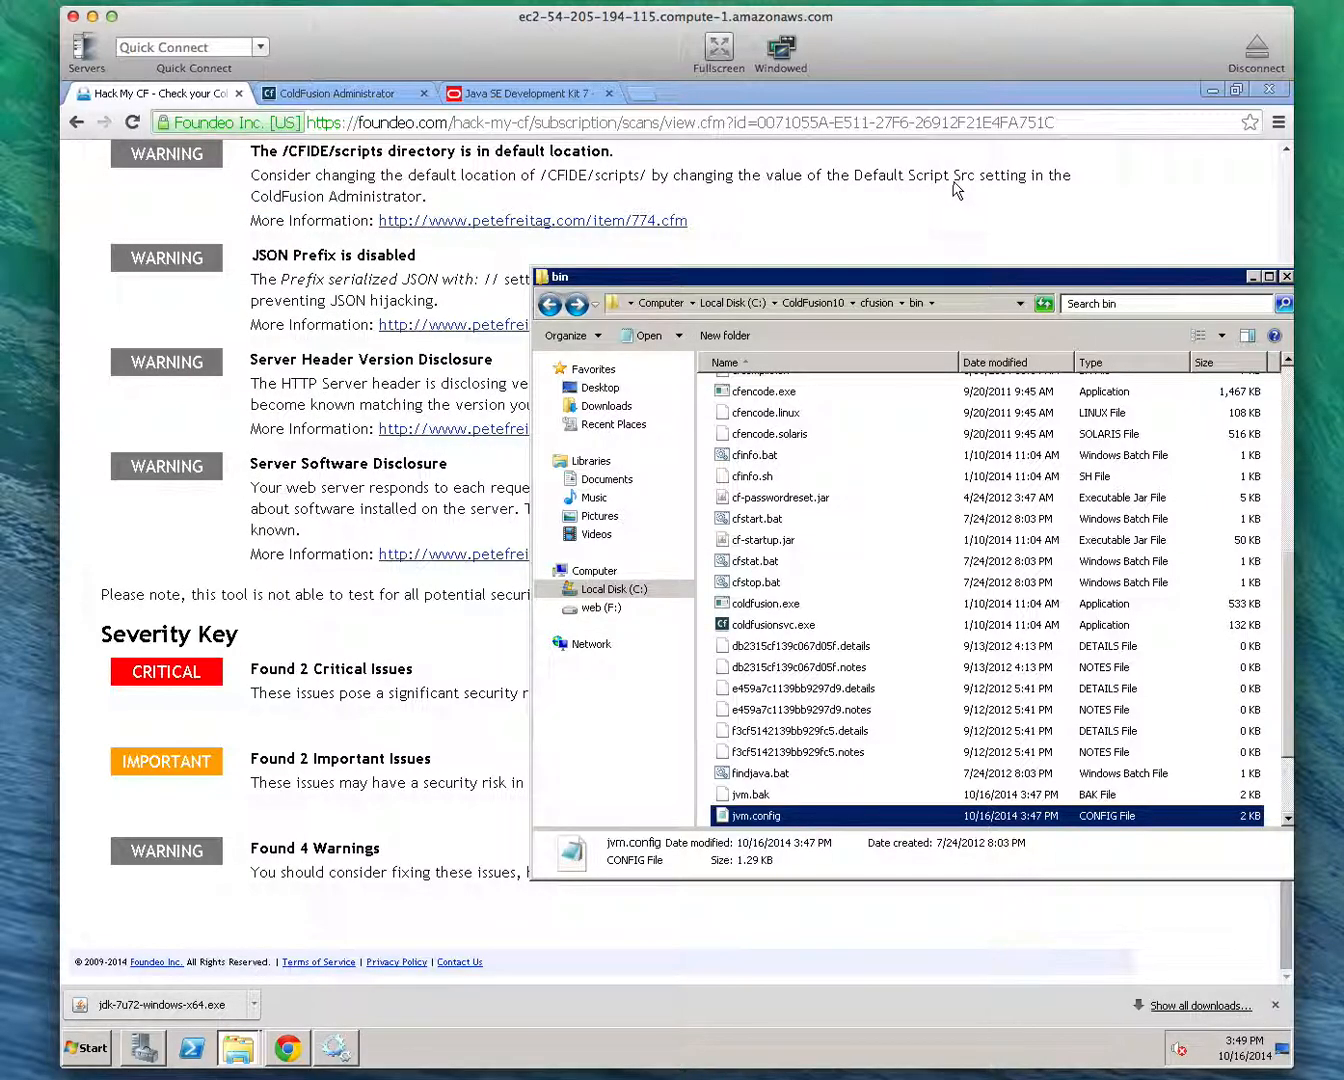
{"action": "scroll", "coordinate": [956, 188], "scroll_direction": "up", "scroll_amount": 4}
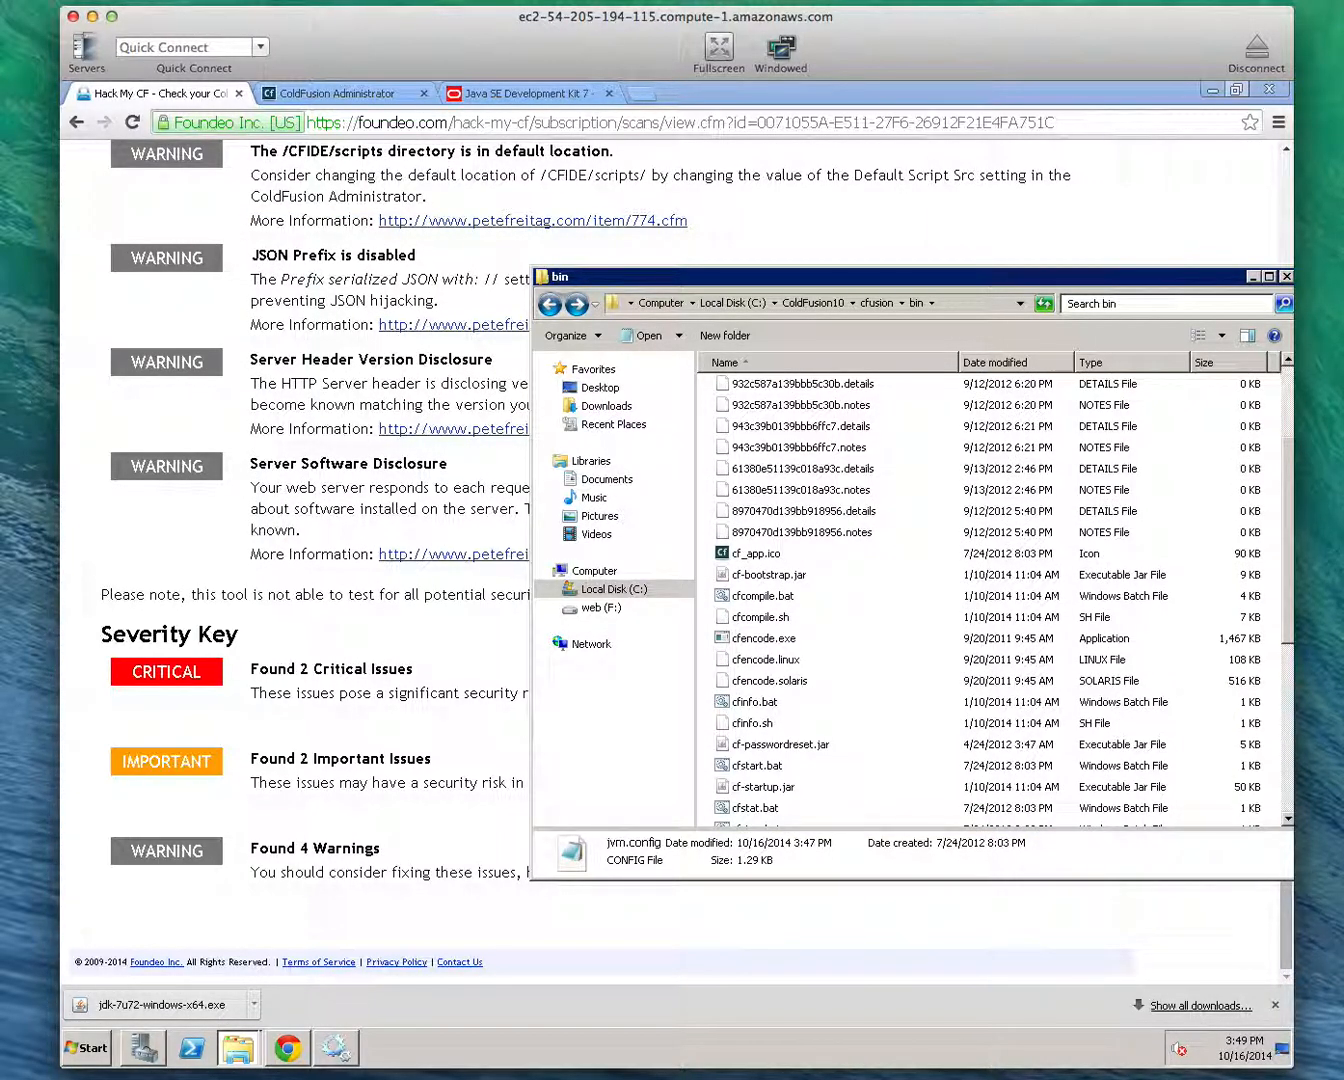